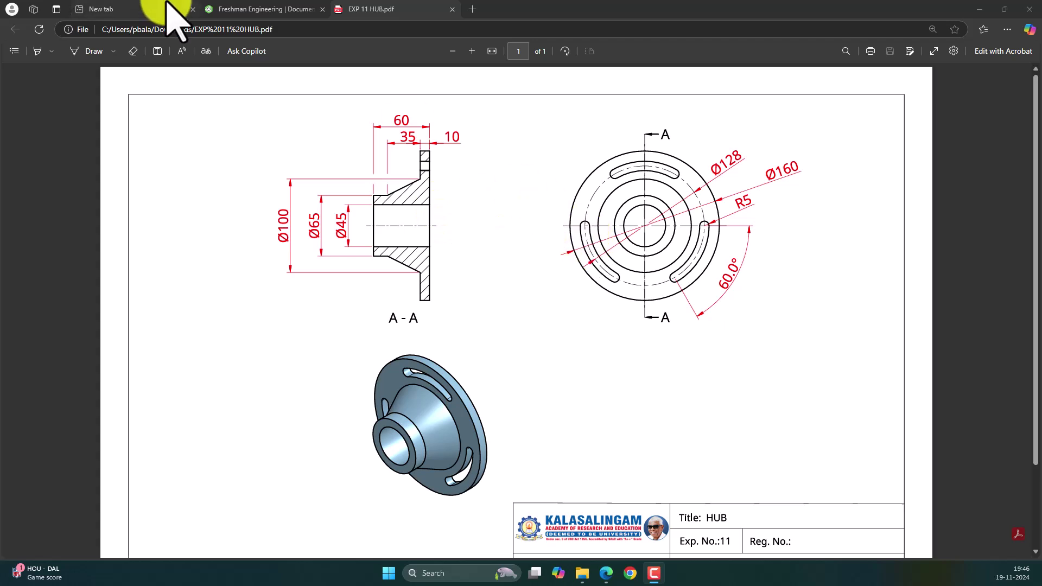
Switch to Onshape and create a new document named "hub - Exp 11".
mouse_move(251, 6)
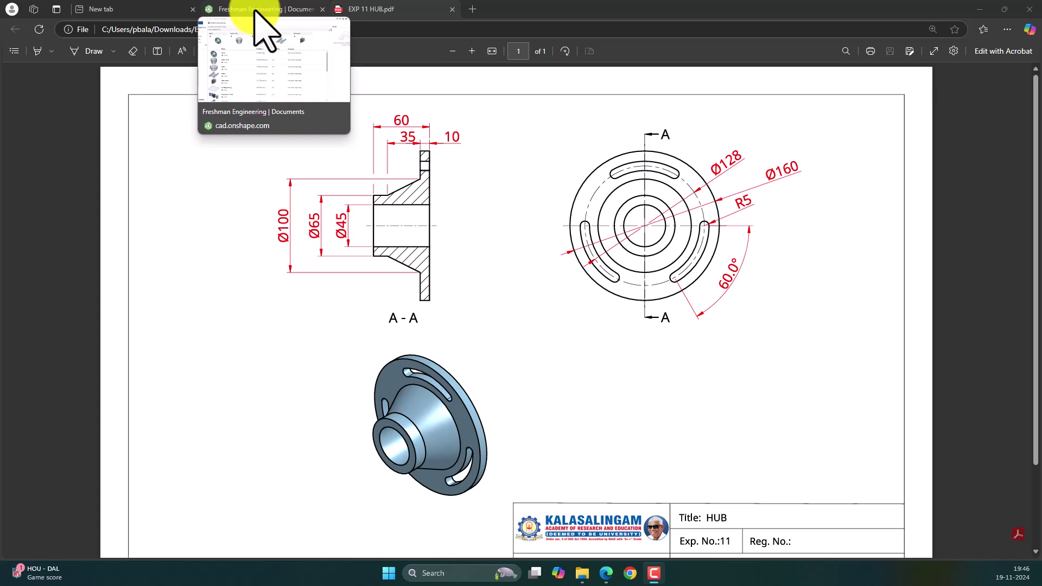
left_click(254, 10)
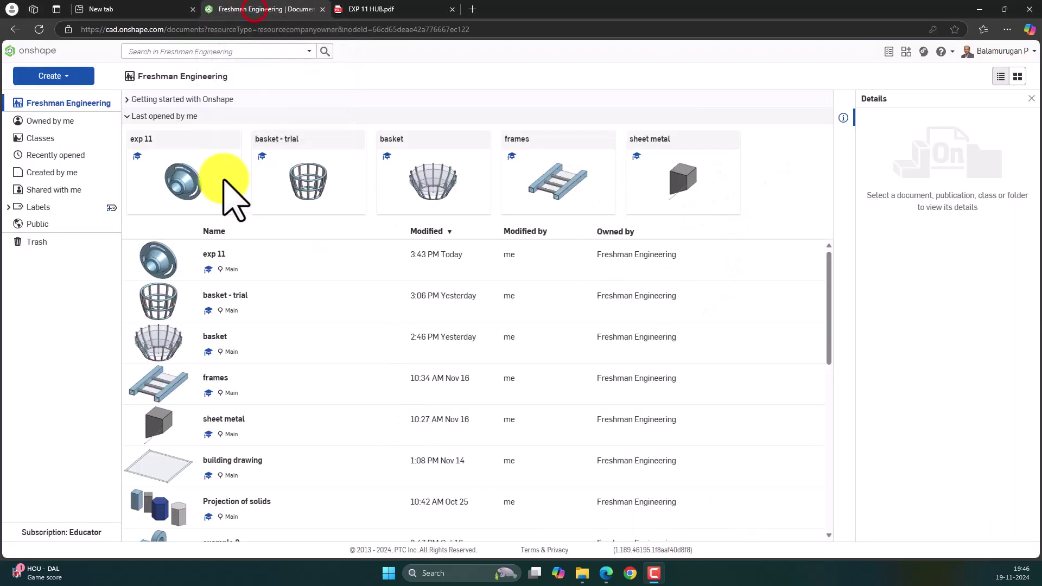
left_click(59, 75)
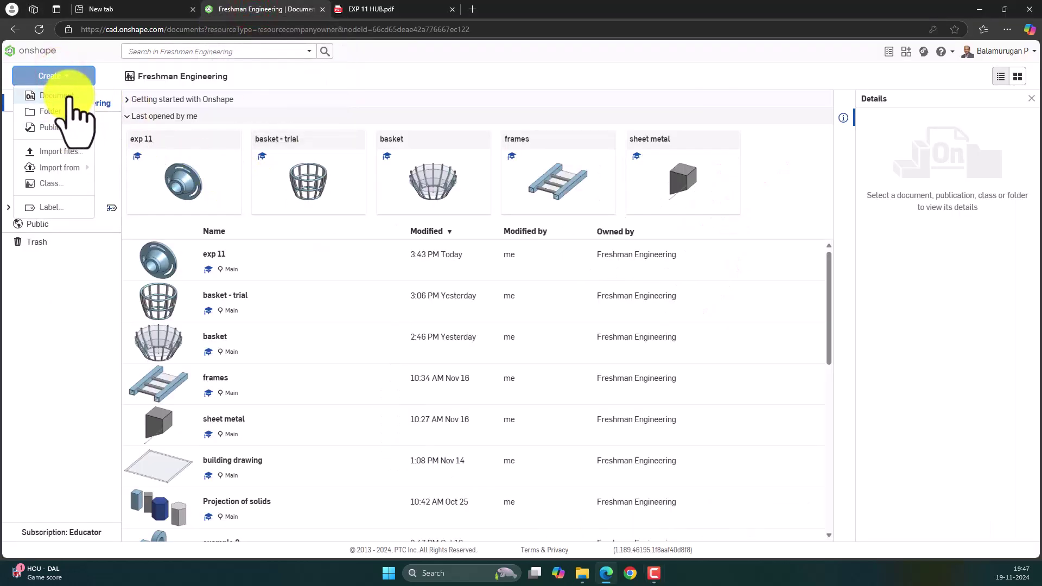
left_click(69, 96)
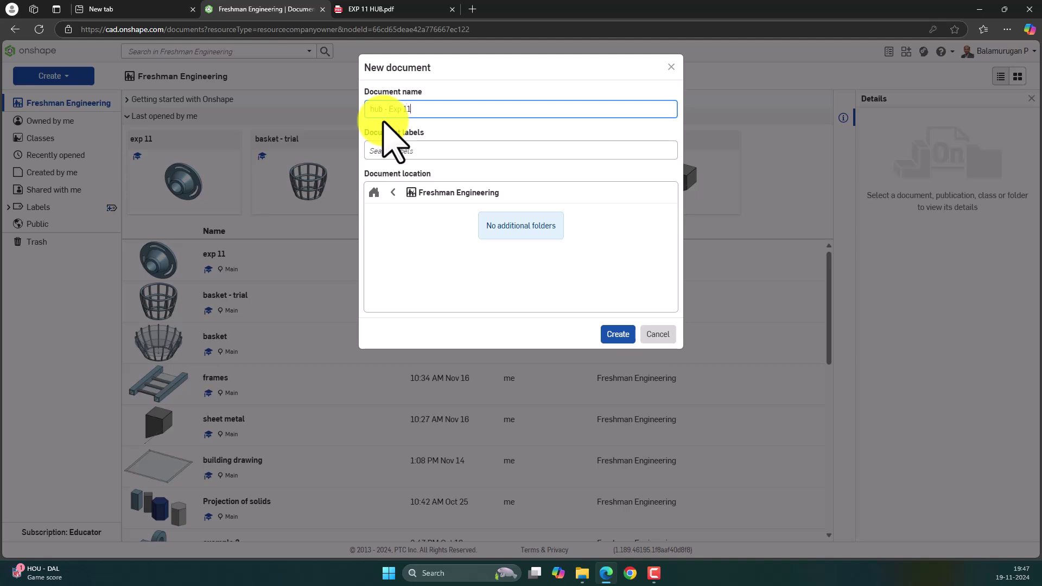
left_click(617, 334)
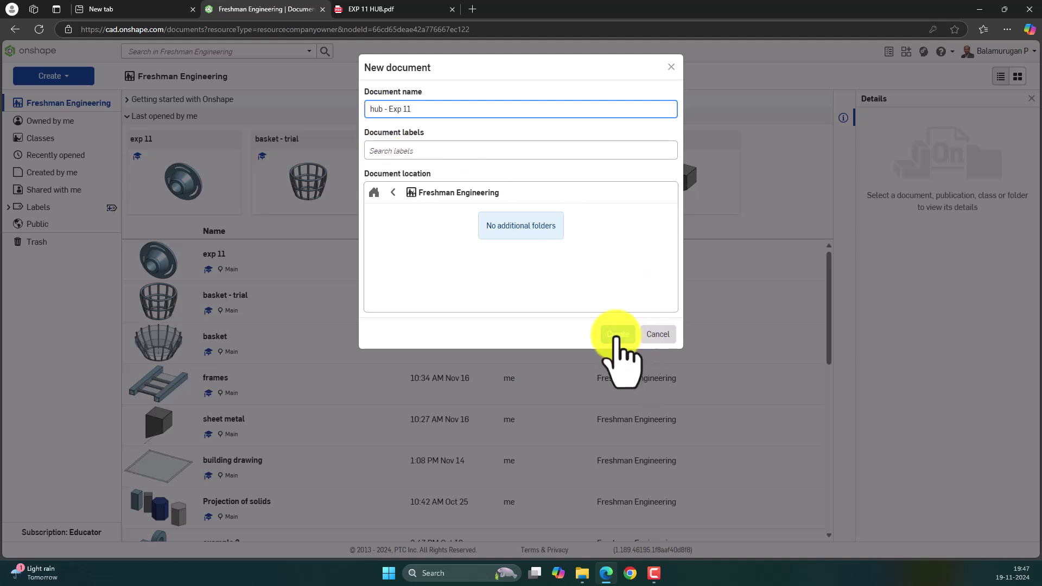
left_click(618, 334)
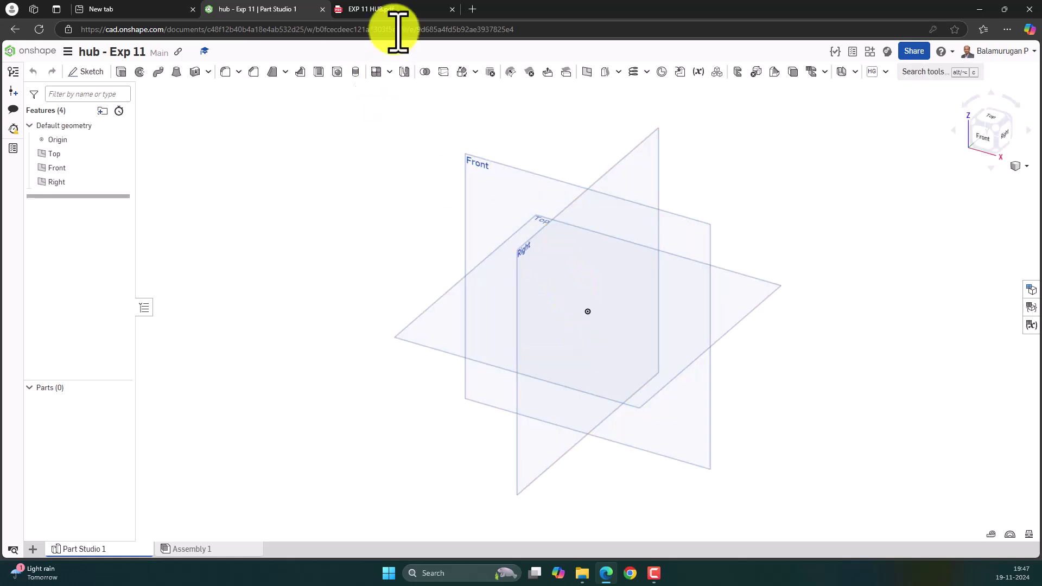
Consult the hub's section view in the EXP 11 HUB drawing and start a sketch on the Right plane.
left_click(380, 9)
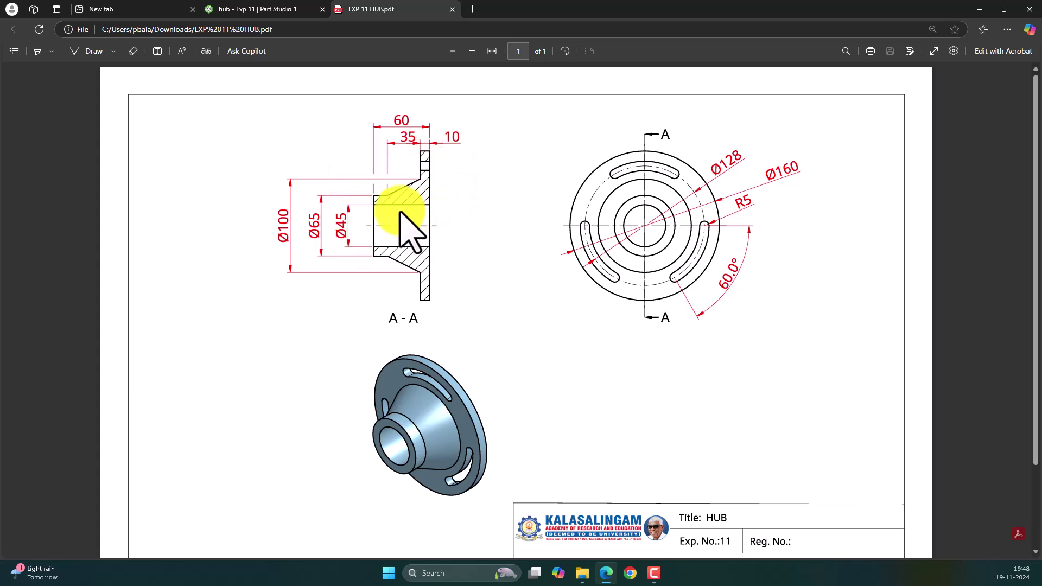
left_click(266, 9)
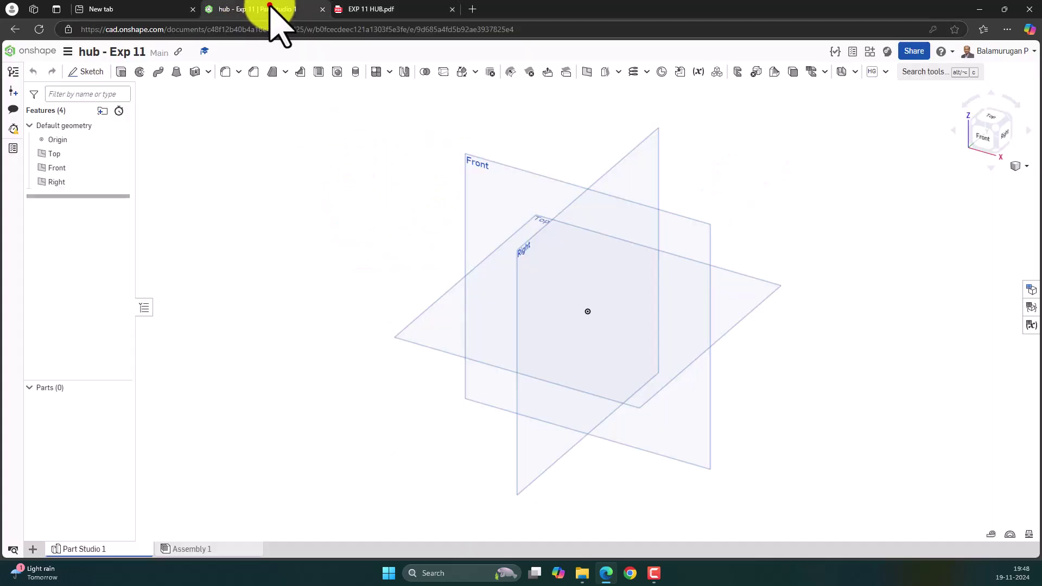
left_click(534, 253)
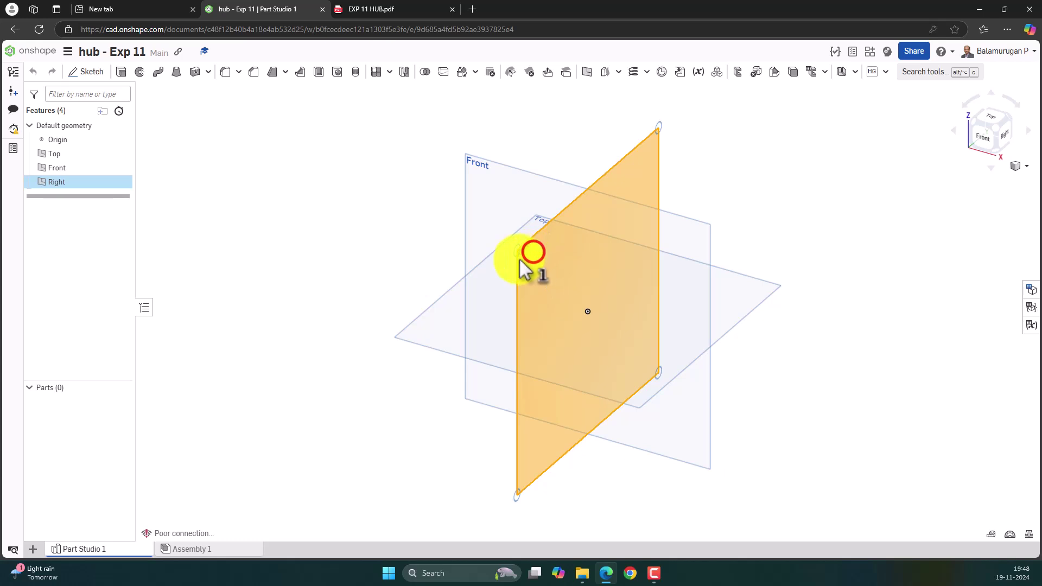
left_click(87, 73)
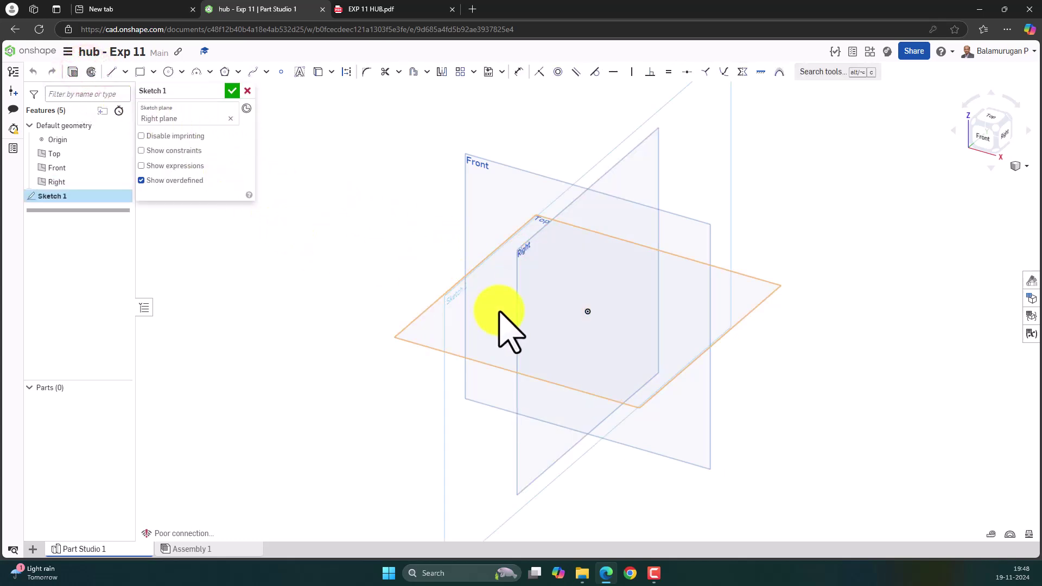
key("n")
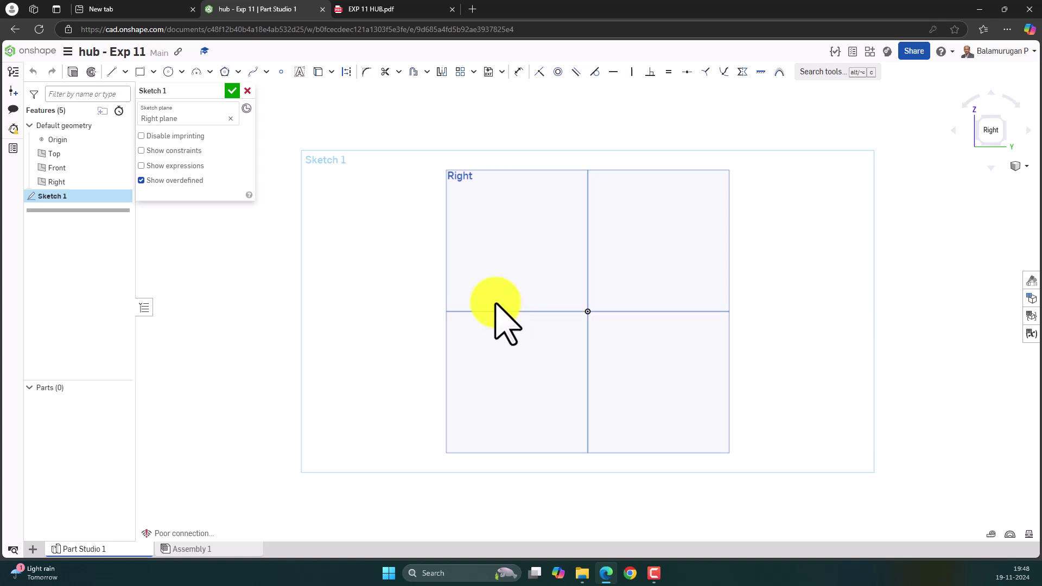
Sketch the closed upper half-section of the hub, about 43 mm long and 40 mm high, above the origin with its flange edge in line with it.
left_click(379, 9)
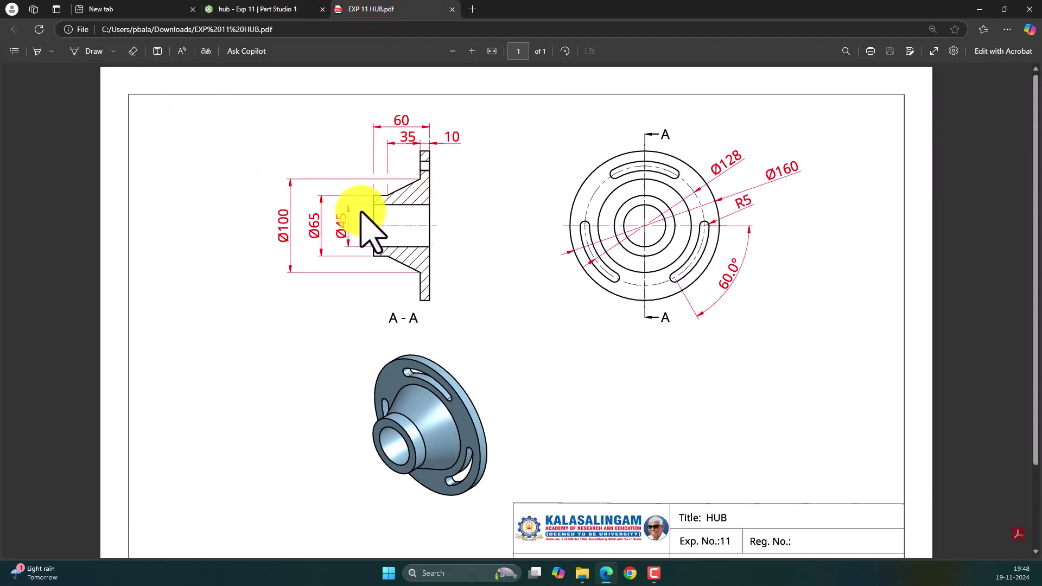
left_click(264, 10)
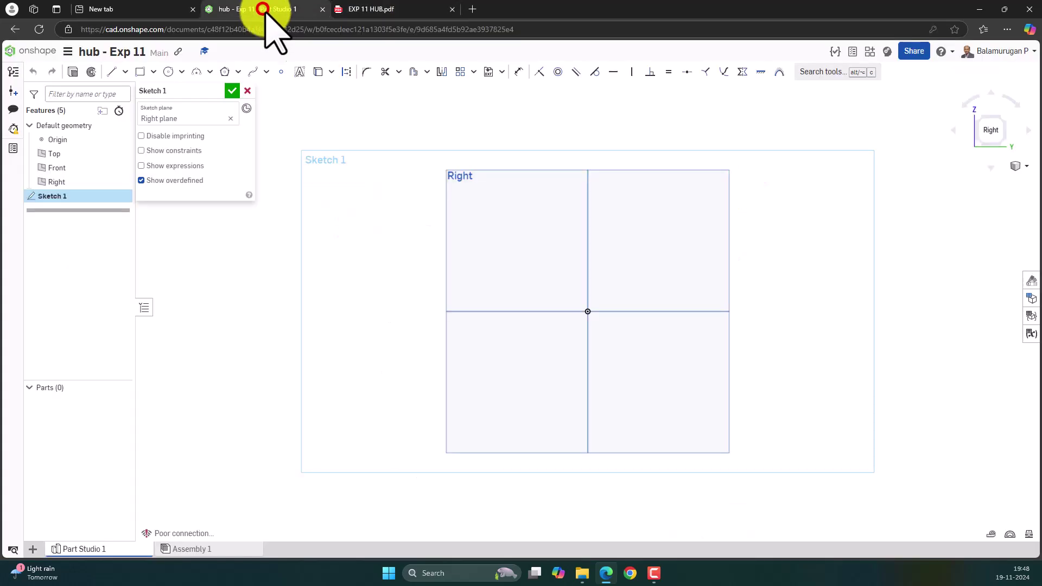
left_click(113, 72)
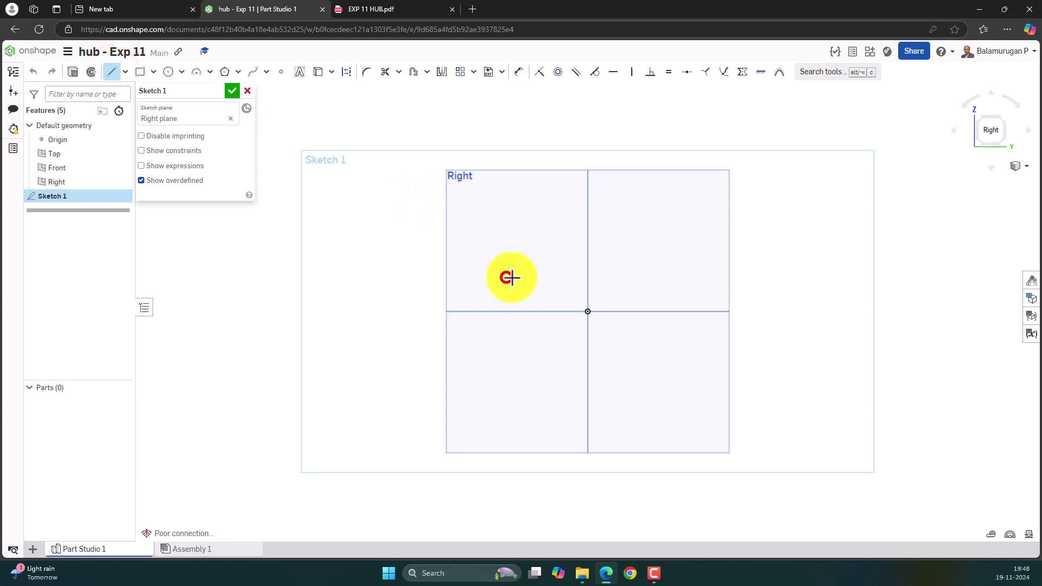
left_click(508, 278)
left_click(588, 277)
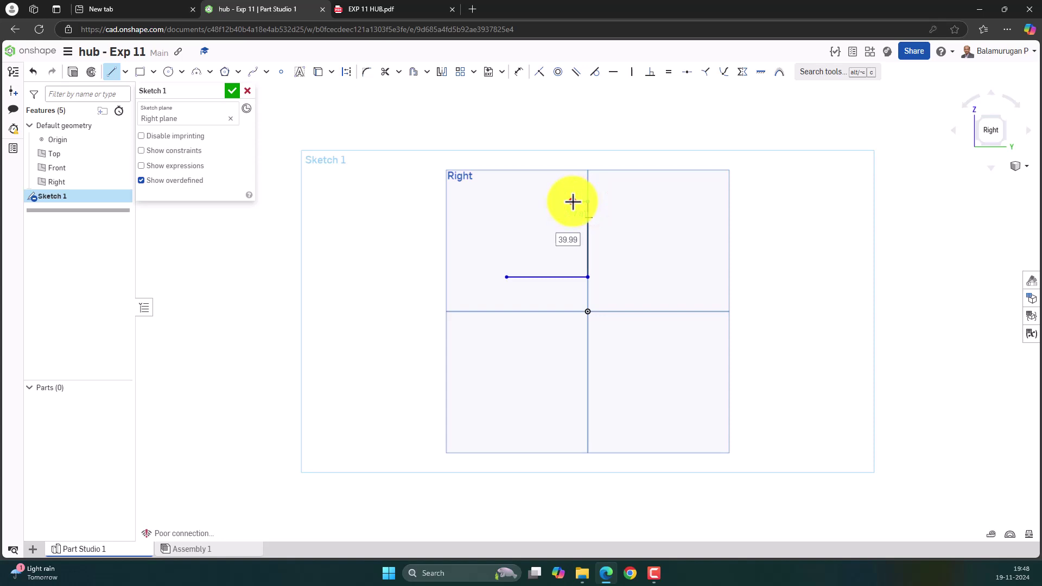
left_click(572, 219)
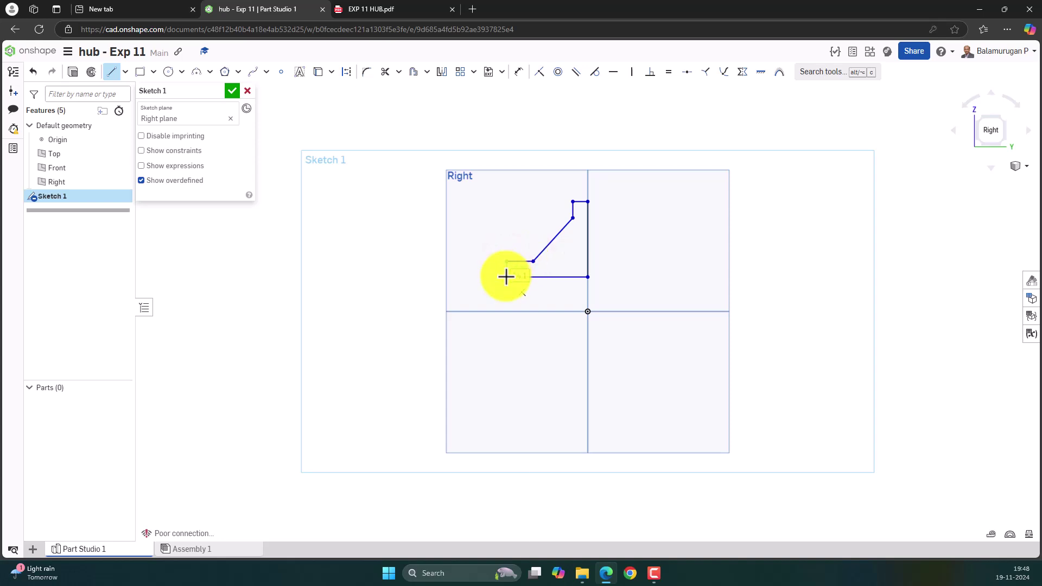
left_click(507, 277)
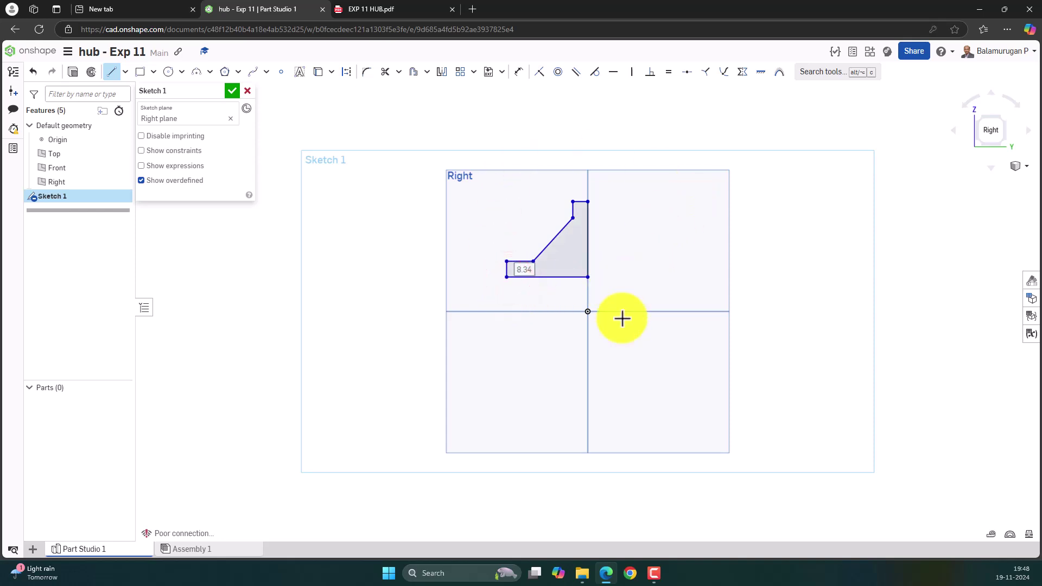
Draw a horizontal construction centerline through the origin below the hub profile, extending past both ends of the profile.
left_click(378, 9)
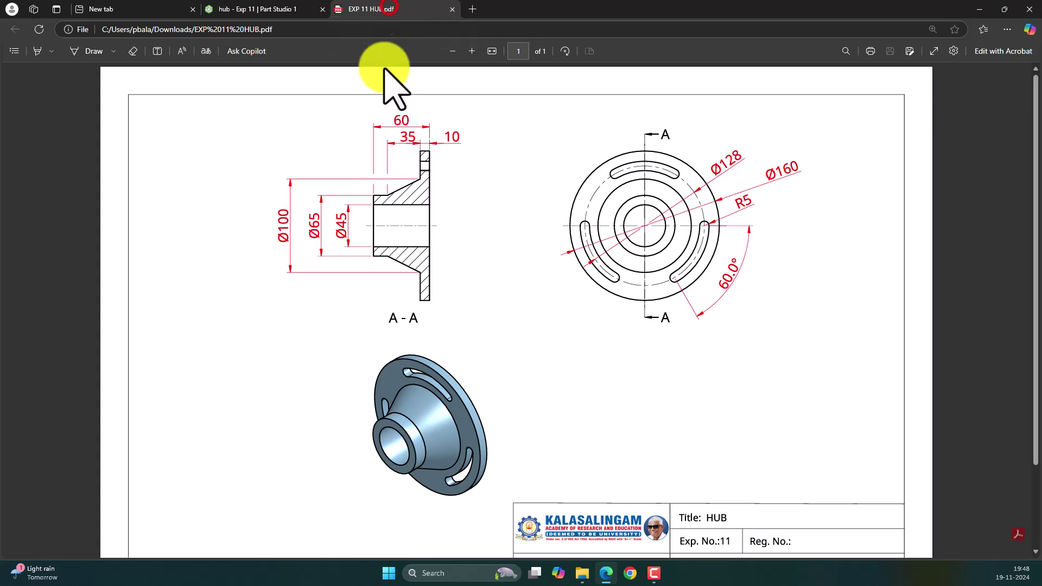
left_click(257, 10)
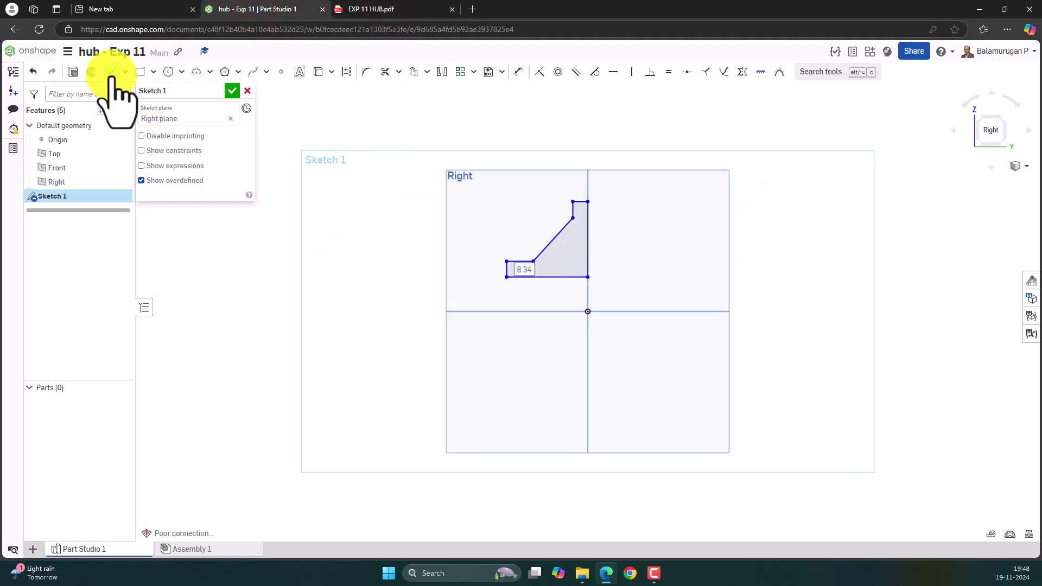
left_click(346, 72)
left_click(456, 311)
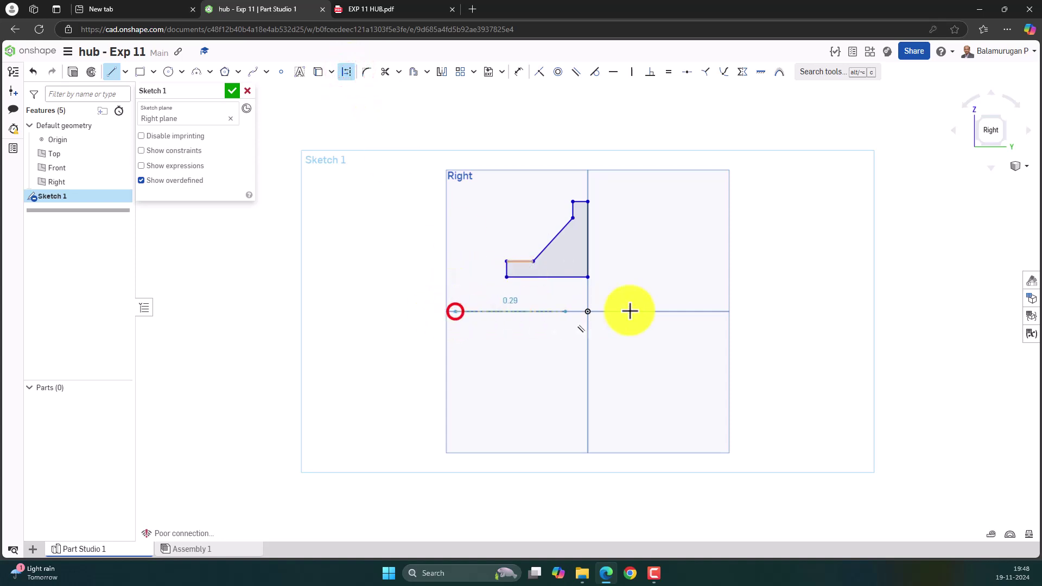
left_click(676, 312)
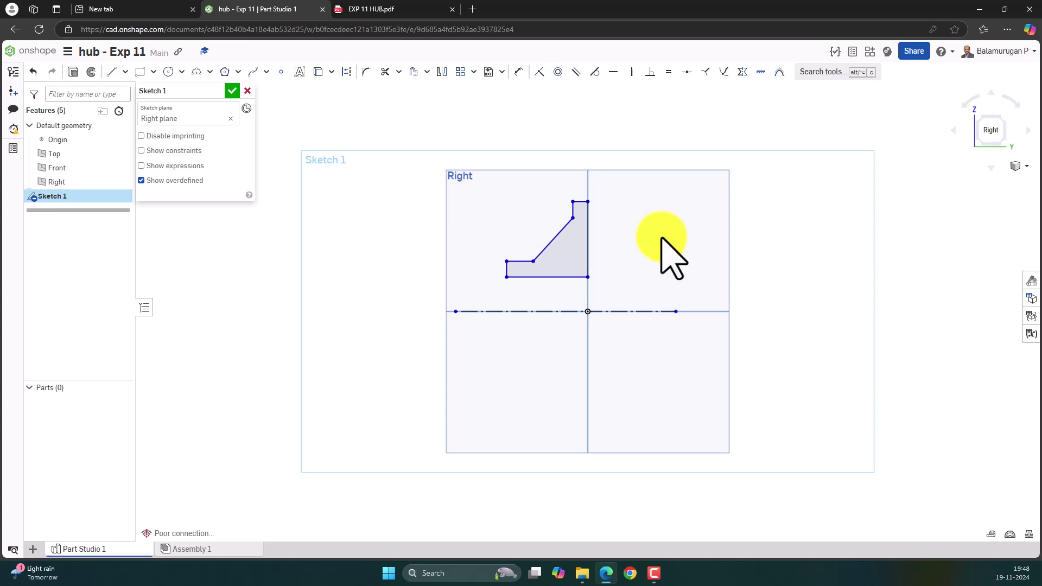
Dimension the profile's lower bore edge about the centerline as a 45 mm diameter, taking the value from the hub drawing.
left_click(382, 9)
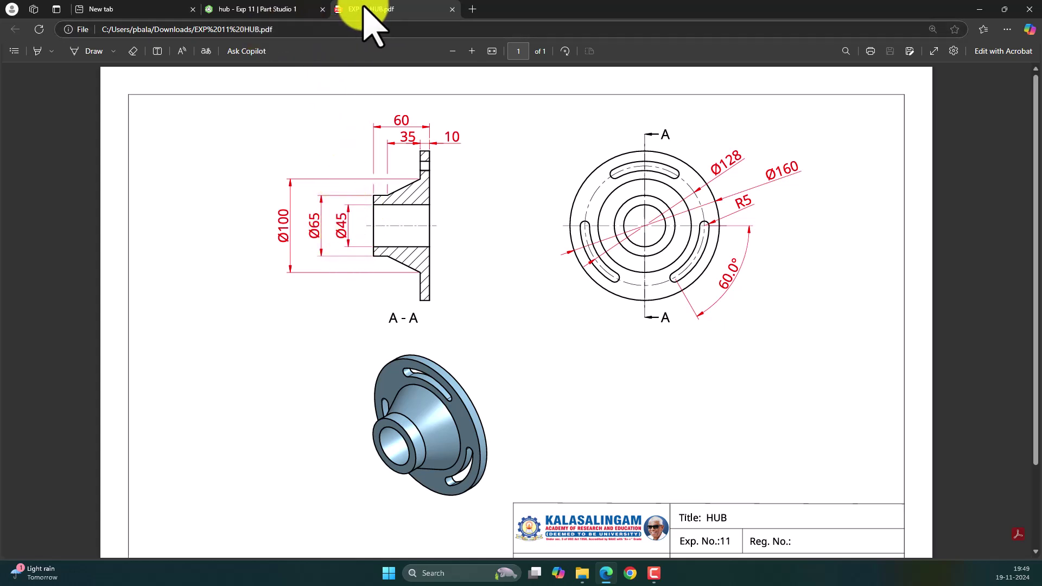
left_click(278, 8)
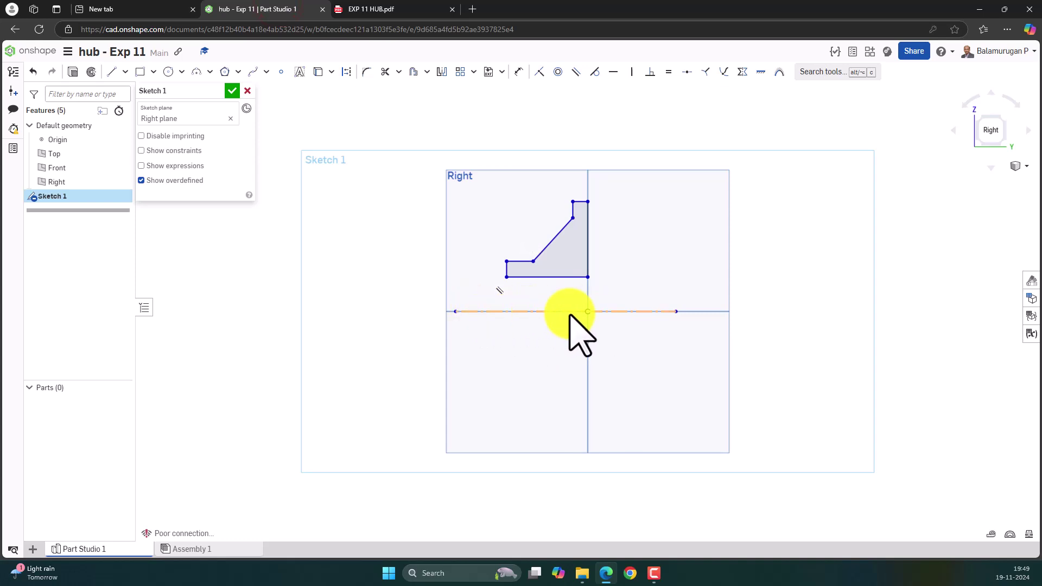
left_click(519, 71)
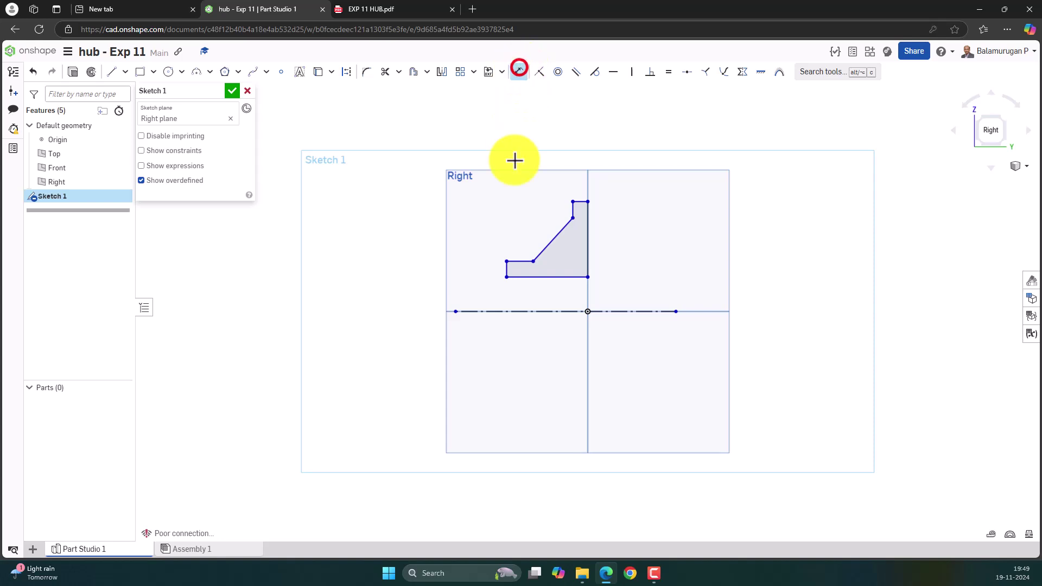
left_click(529, 277)
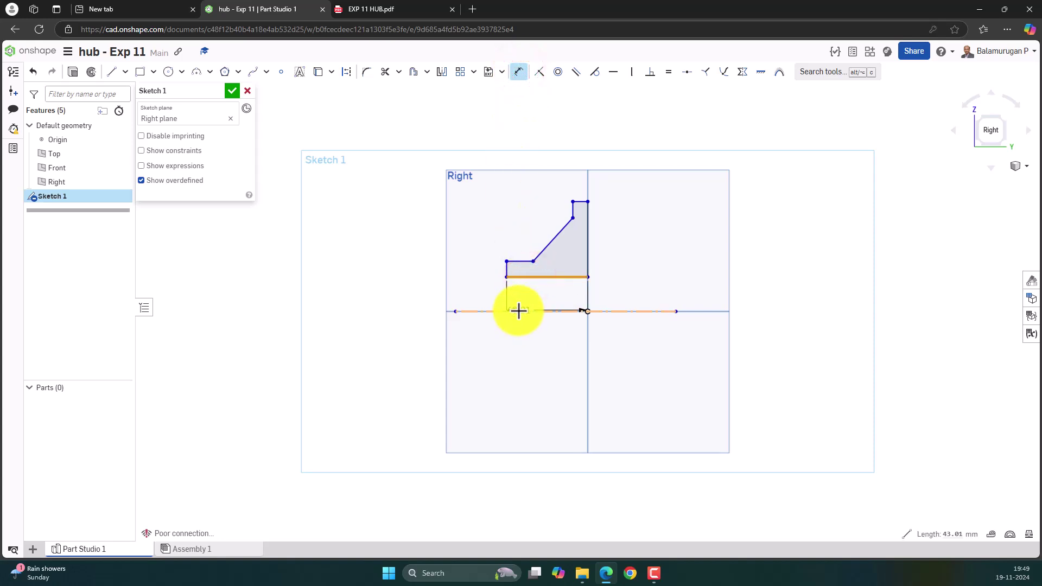
left_click(514, 312)
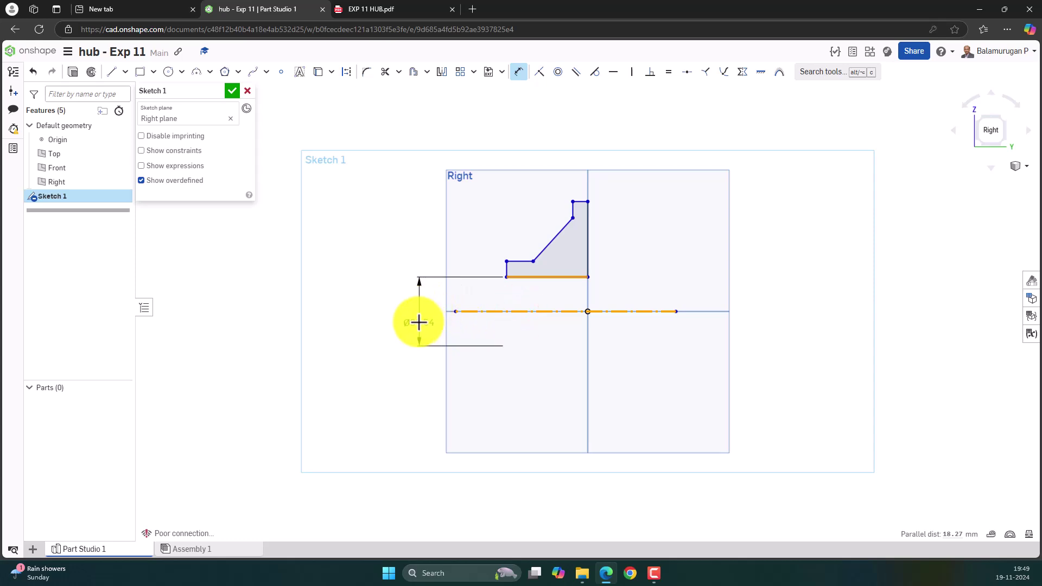
left_click(416, 317)
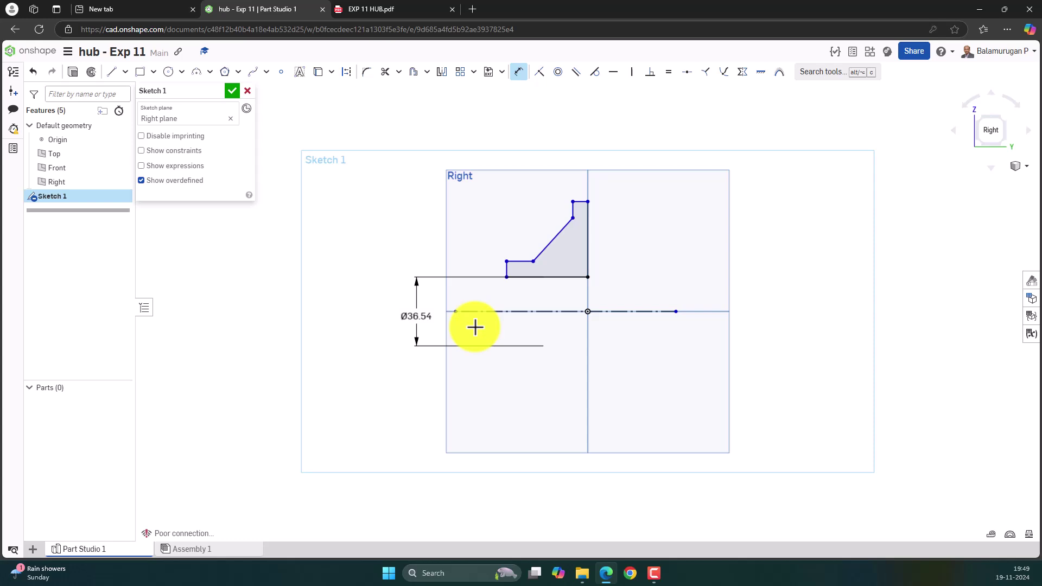
left_click(383, 9)
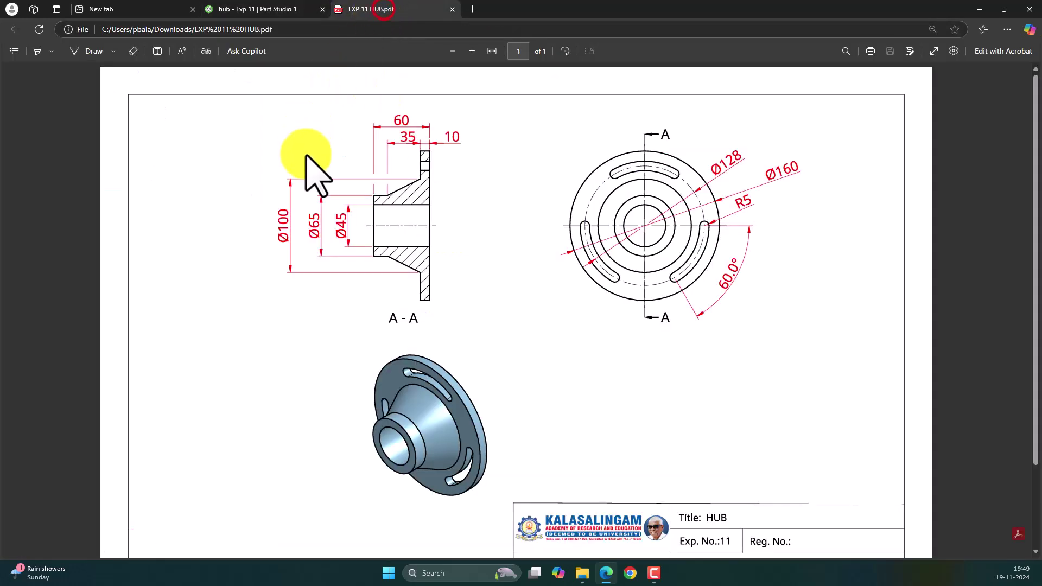
left_click(370, 10)
left_click(266, 9)
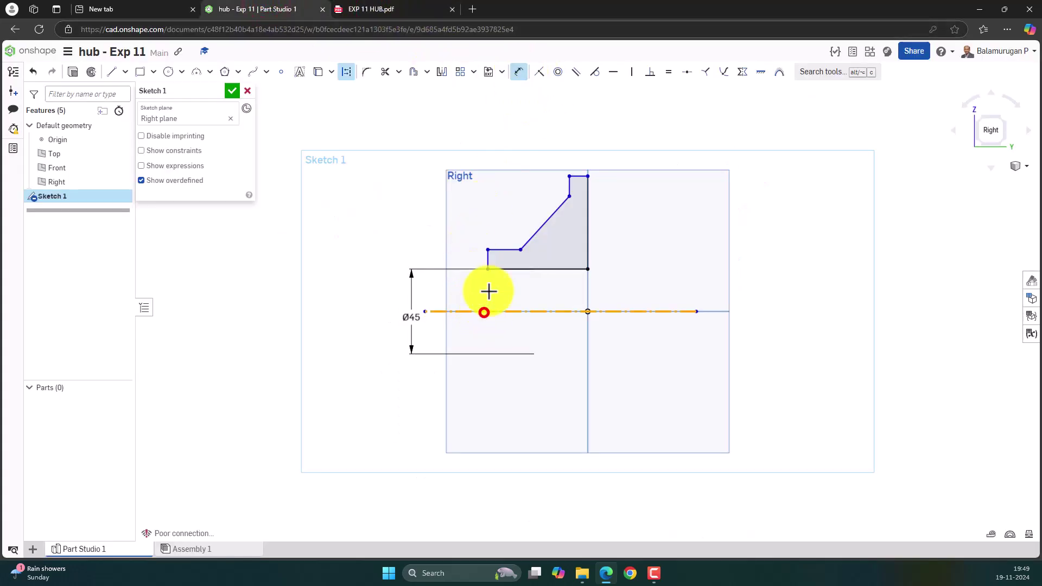
Dimension the short horizontal step edge at 65 mm diameter and the slope's upper corner at 100 mm diameter about the centerline.
left_click(498, 249)
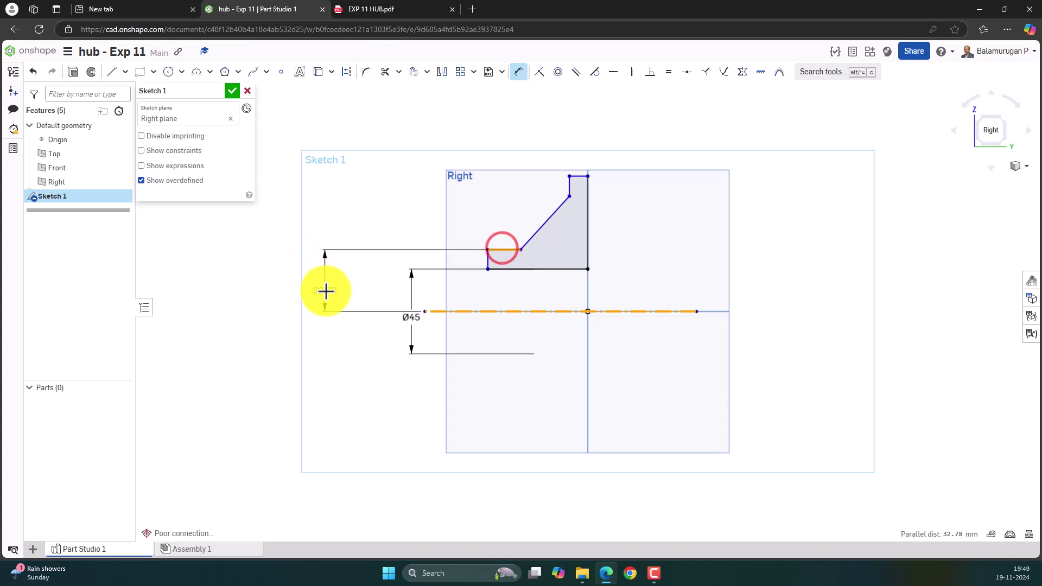
left_click(331, 313)
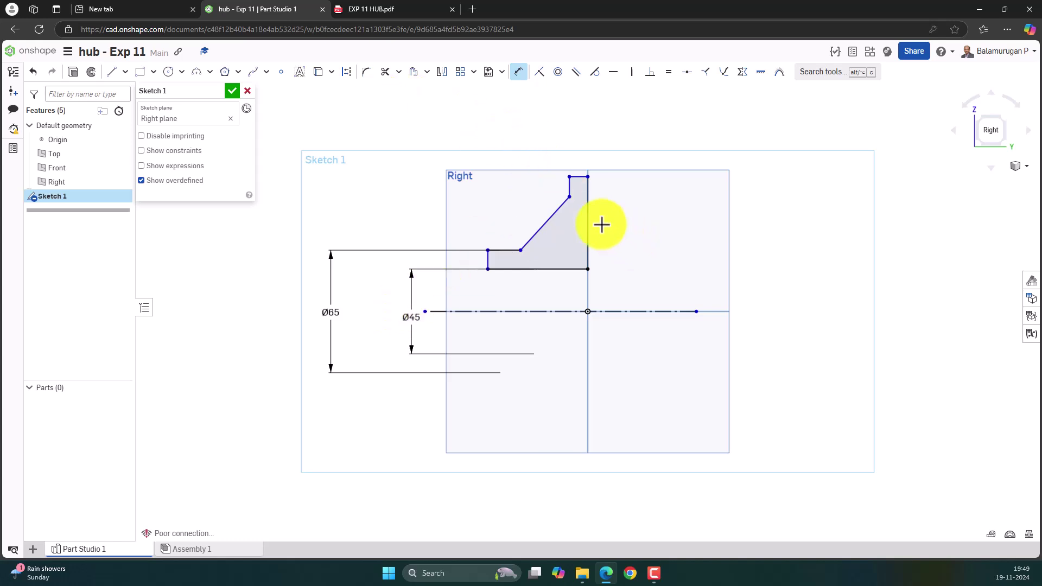
left_click(570, 198)
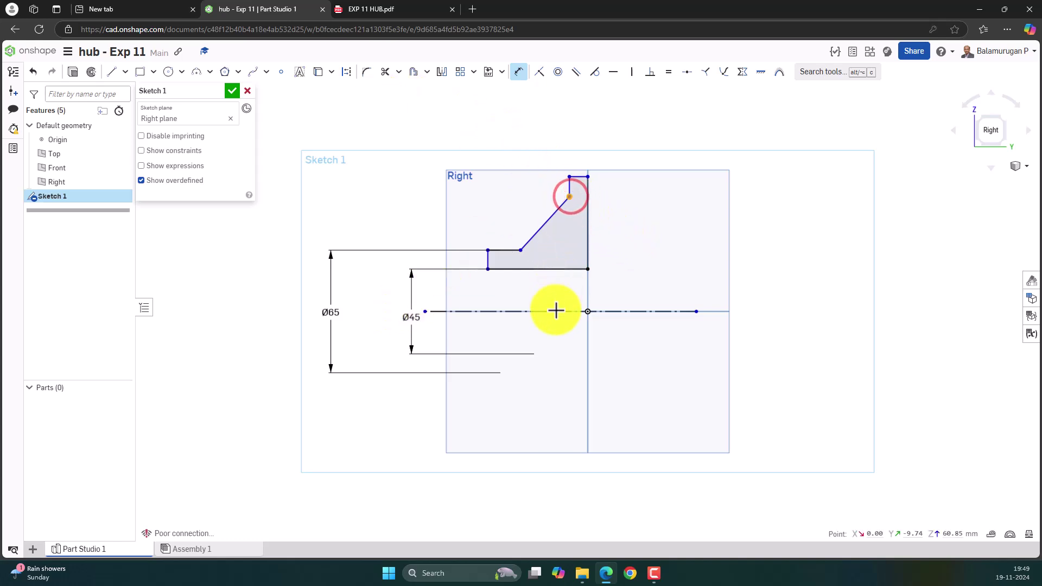
left_click(554, 312)
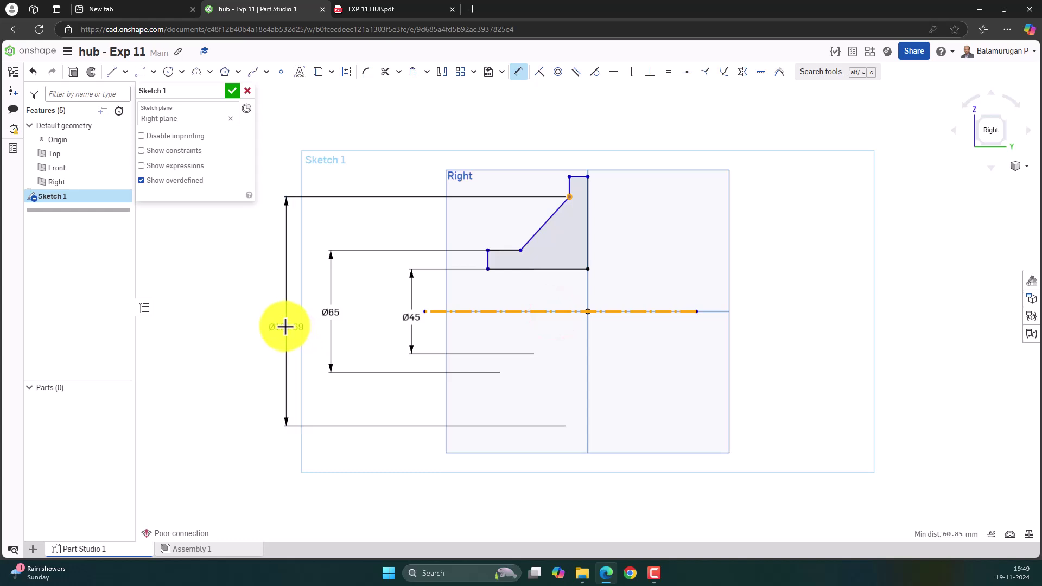
left_click(281, 319)
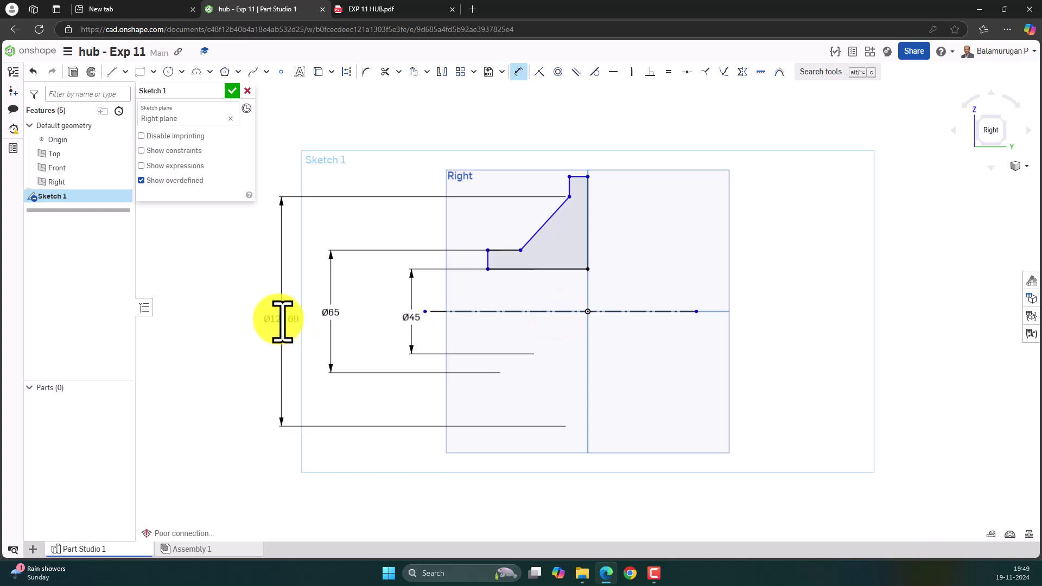
type("100")
key("Return")
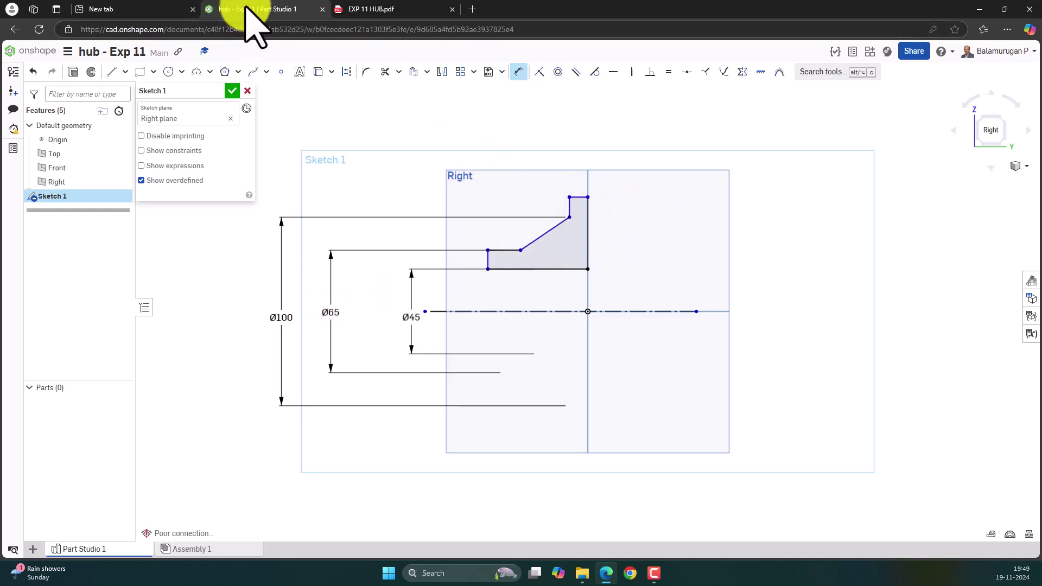
Dimension the flange's outer top edge at 160 mm diameter about the centerline, taking the value from the hub drawing.
left_click(374, 9)
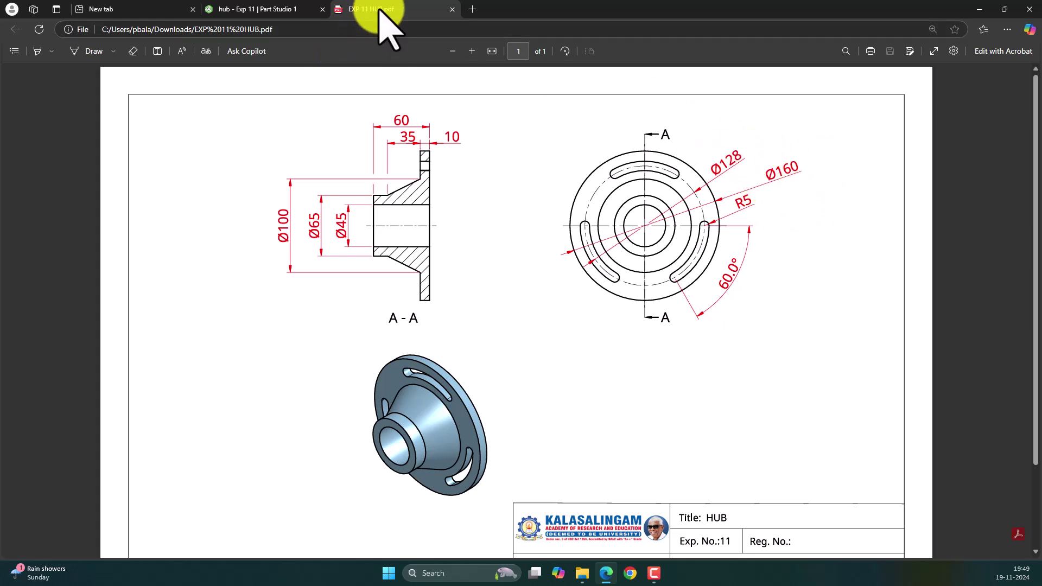
left_click(282, 10)
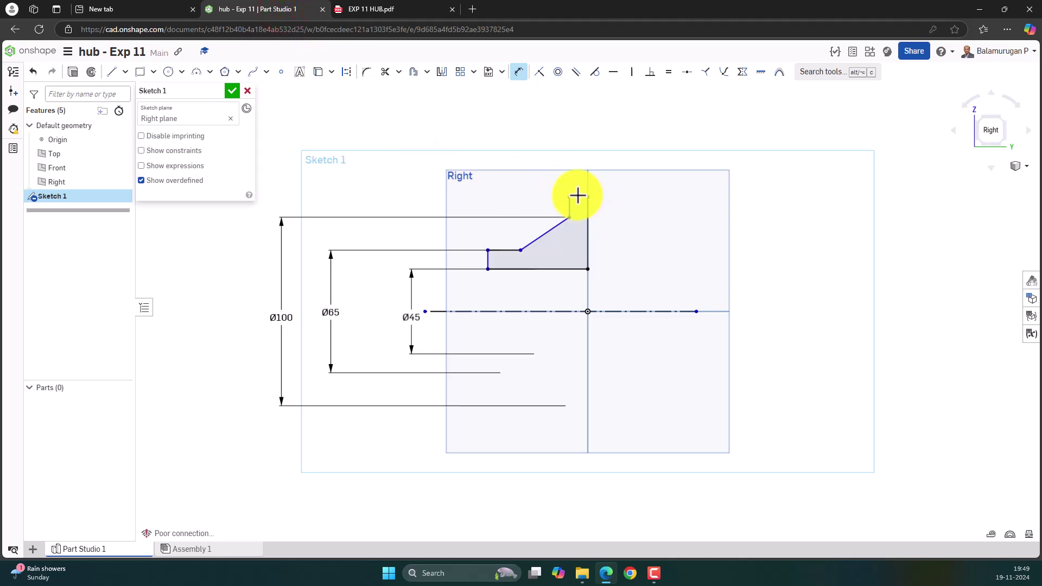
left_click(578, 196)
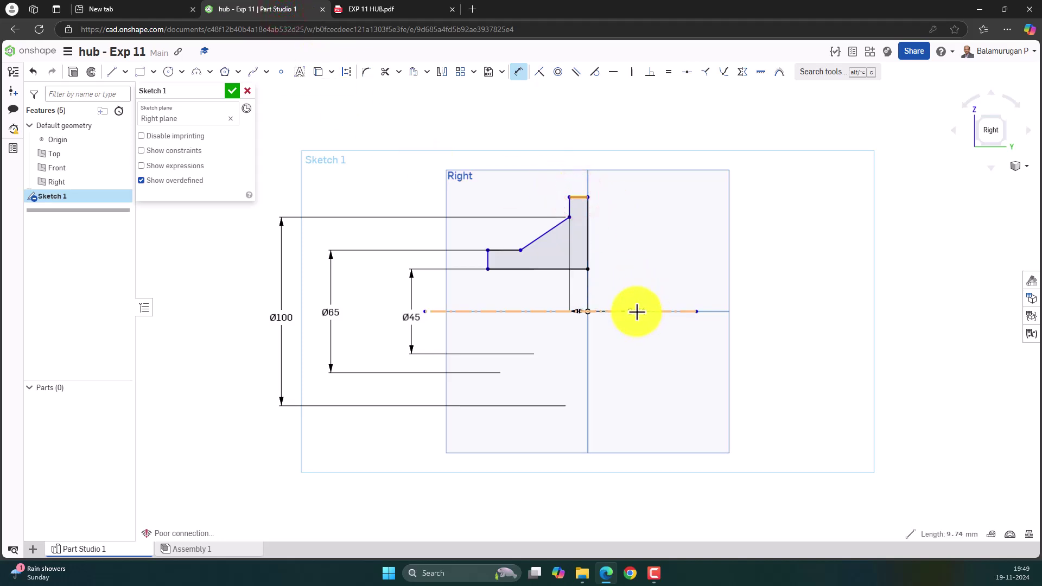
left_click(637, 311)
left_click(782, 322)
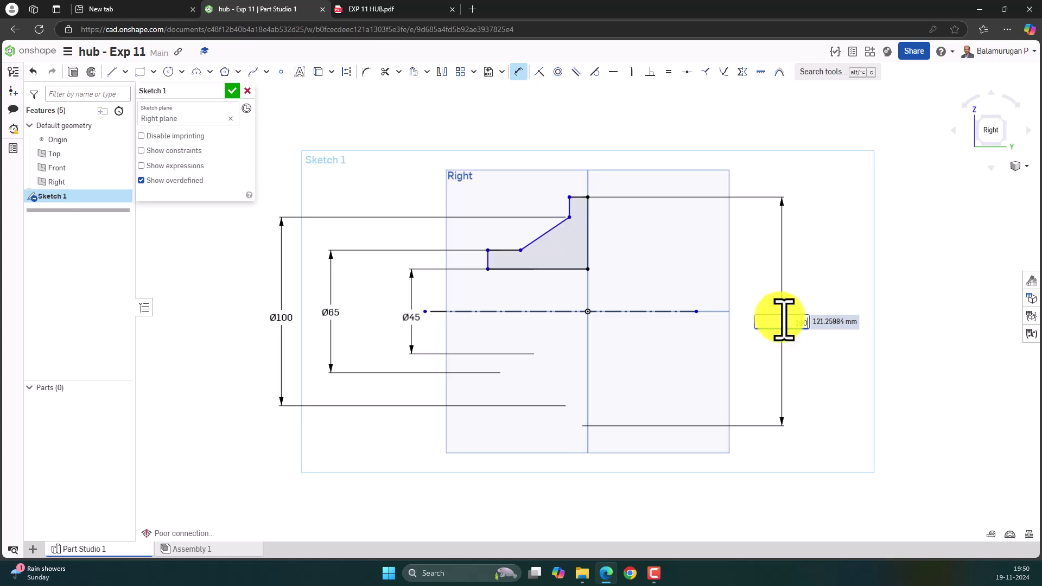
type("160")
key("Return")
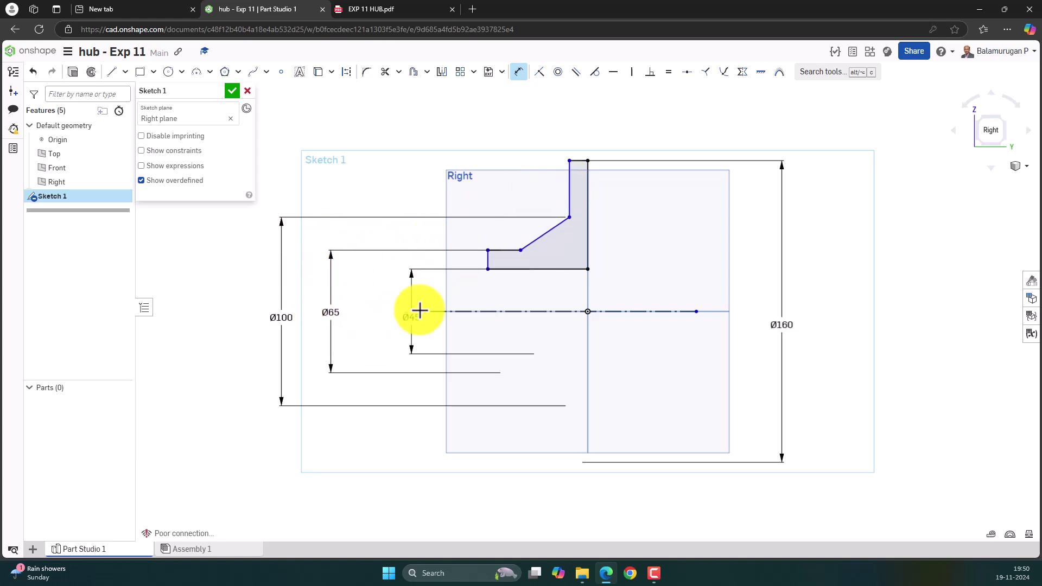
Dimension the flange's top edge at 10 mm thick, taking the value from the hub drawing.
left_click(380, 10)
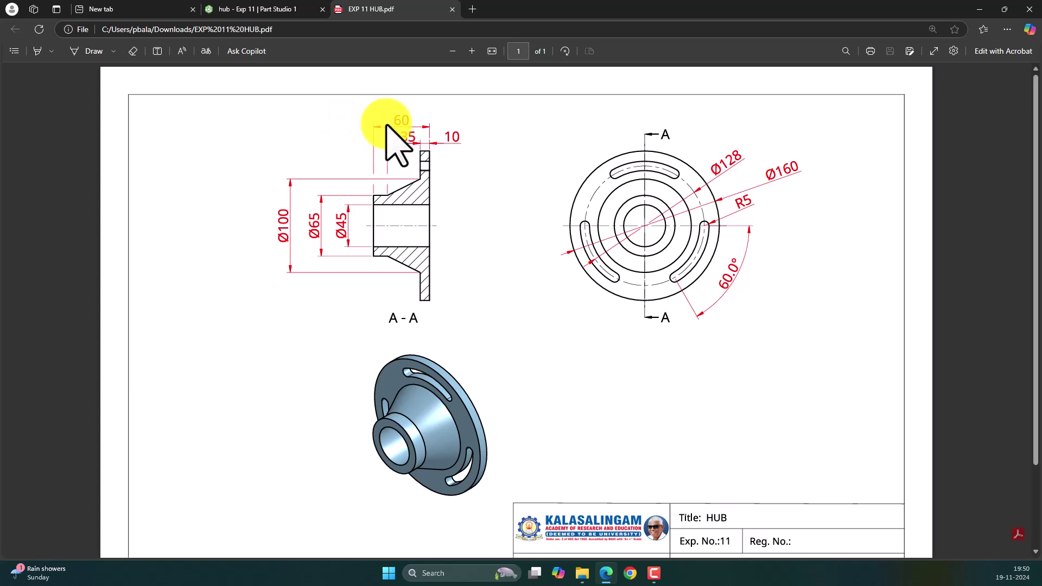
left_click(294, 11)
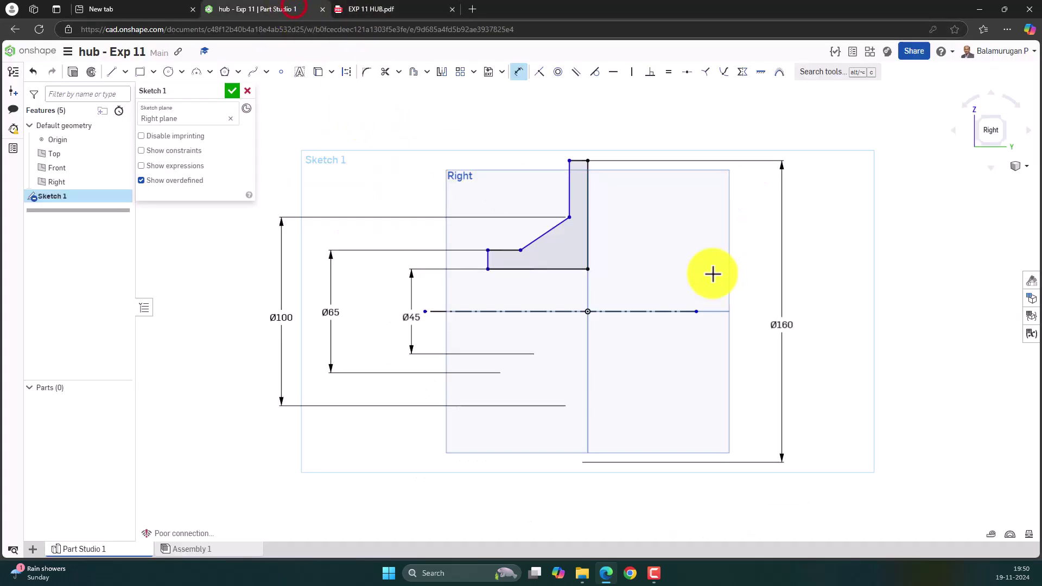
left_click(578, 160)
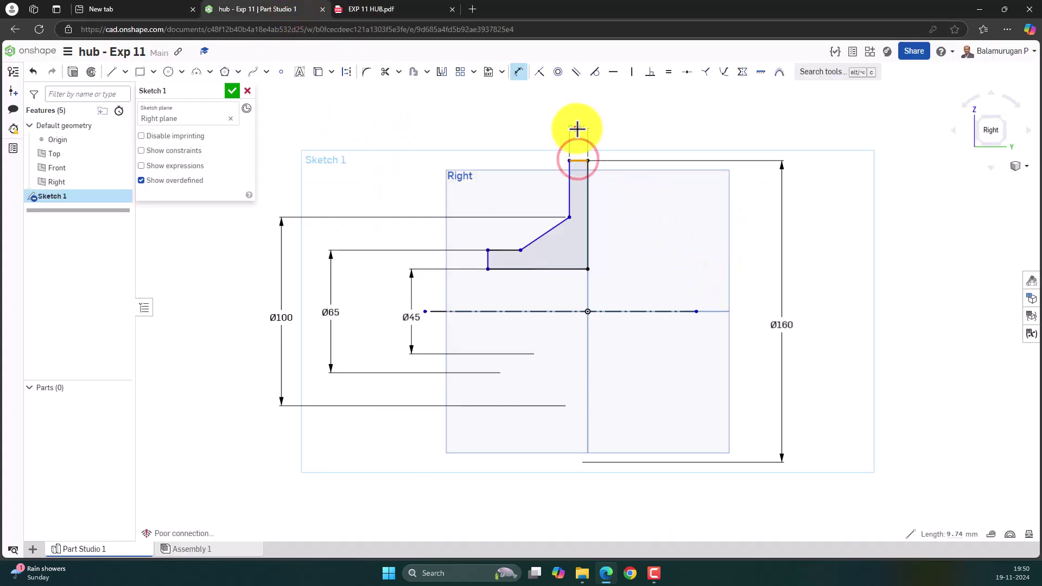
left_click(577, 129)
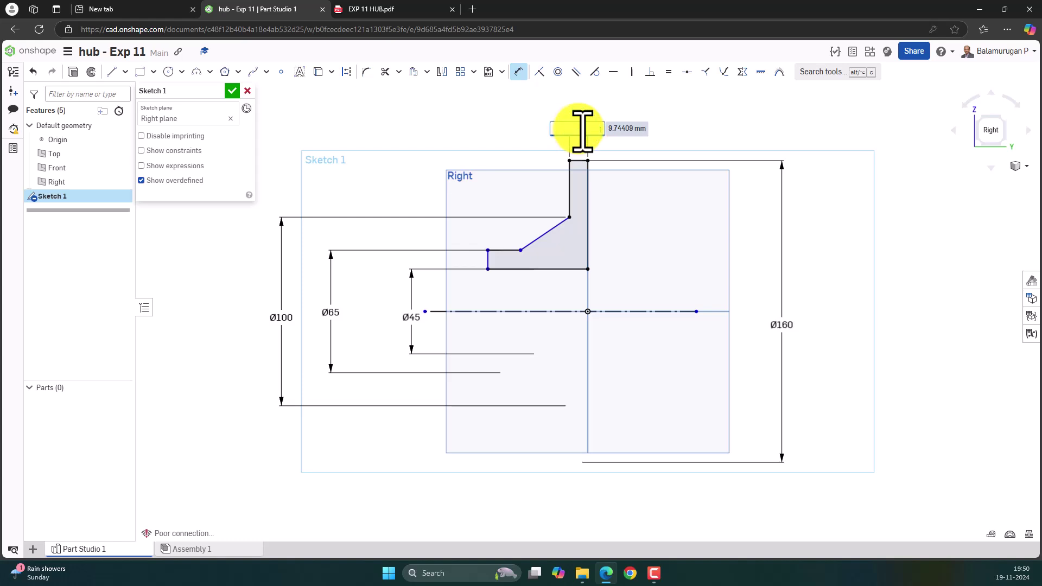
type("10")
key("Return")
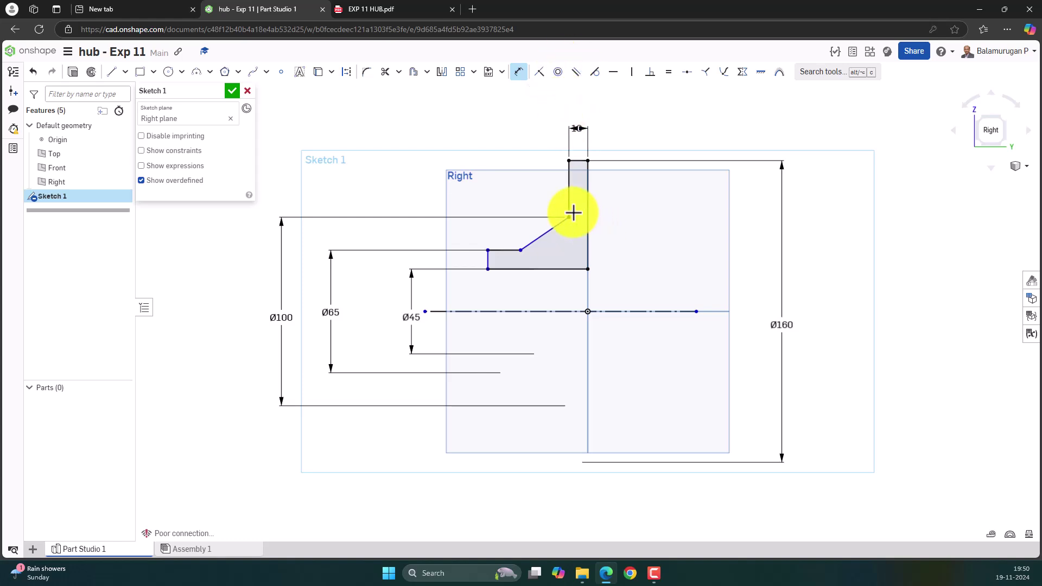
Dimension the sloped edge's horizontal length at 35 mm and the profile's overall length at 60 mm.
left_click(520, 250)
left_click(546, 177)
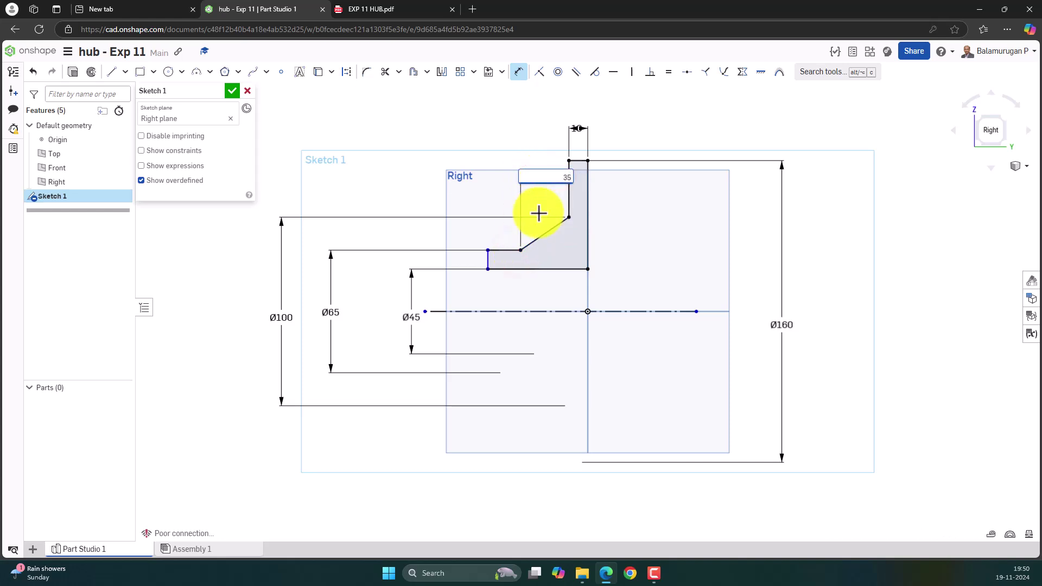
left_click(588, 161)
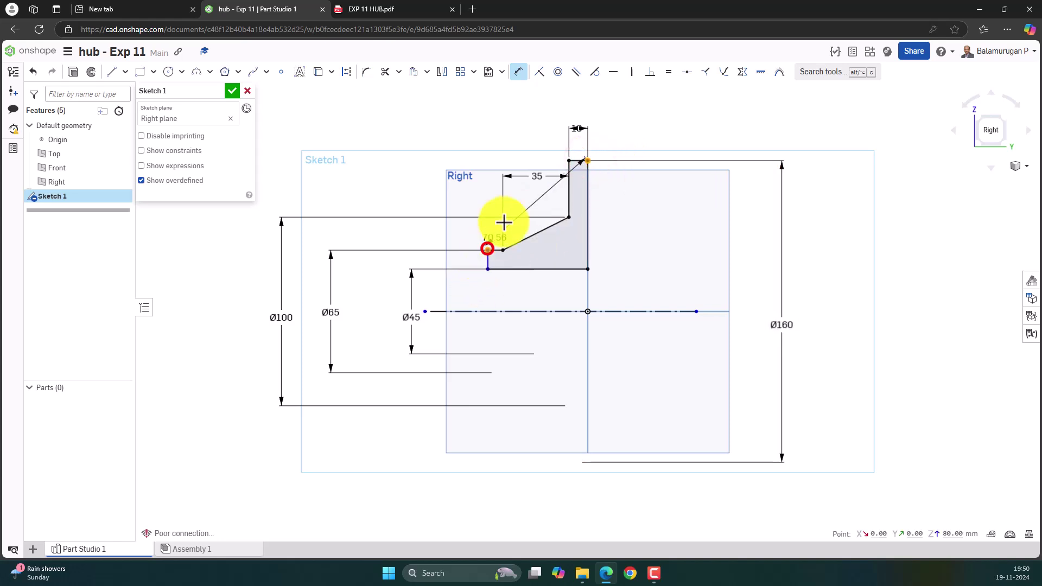
left_click(488, 250)
left_click(533, 138)
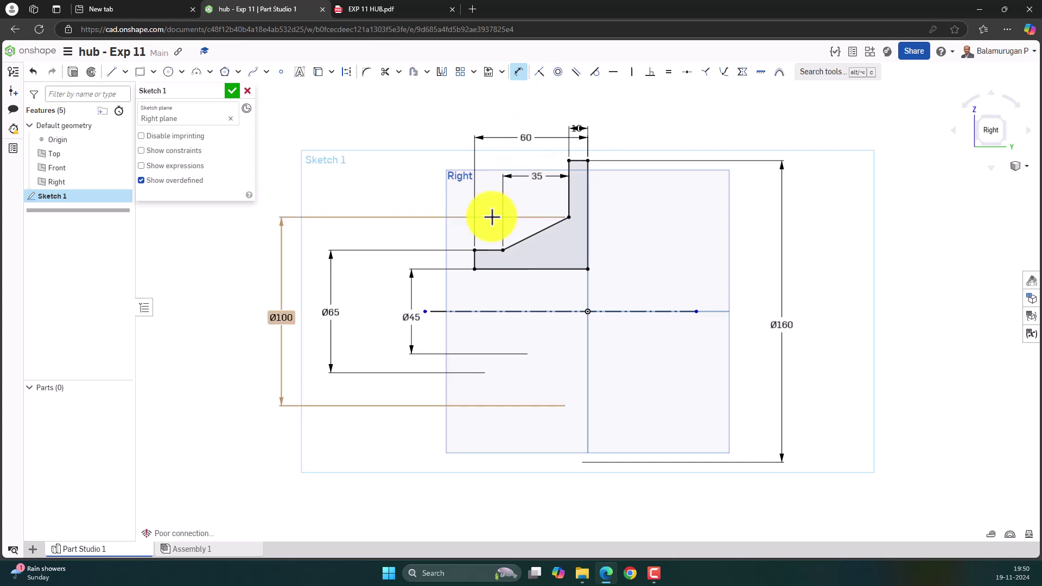
Check the profile's dimensions against the hub drawing and finish the sketch.
left_click(384, 6)
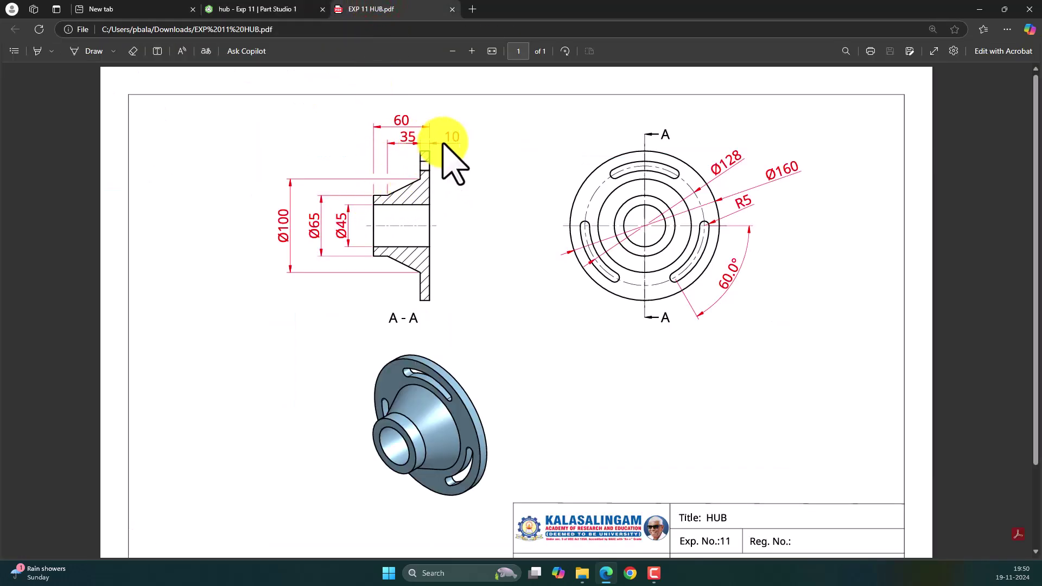
left_click(268, 6)
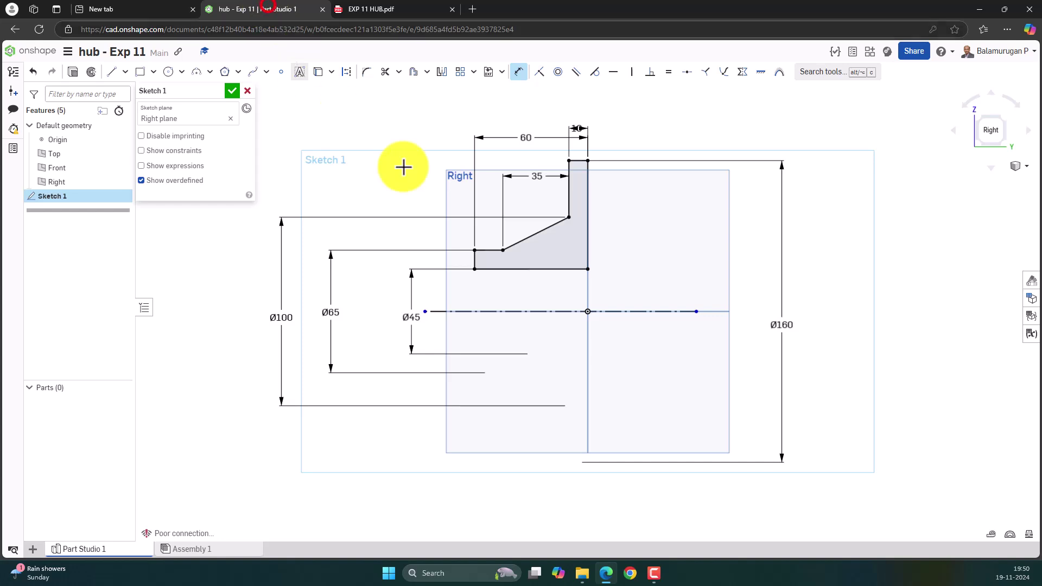
left_click(230, 90)
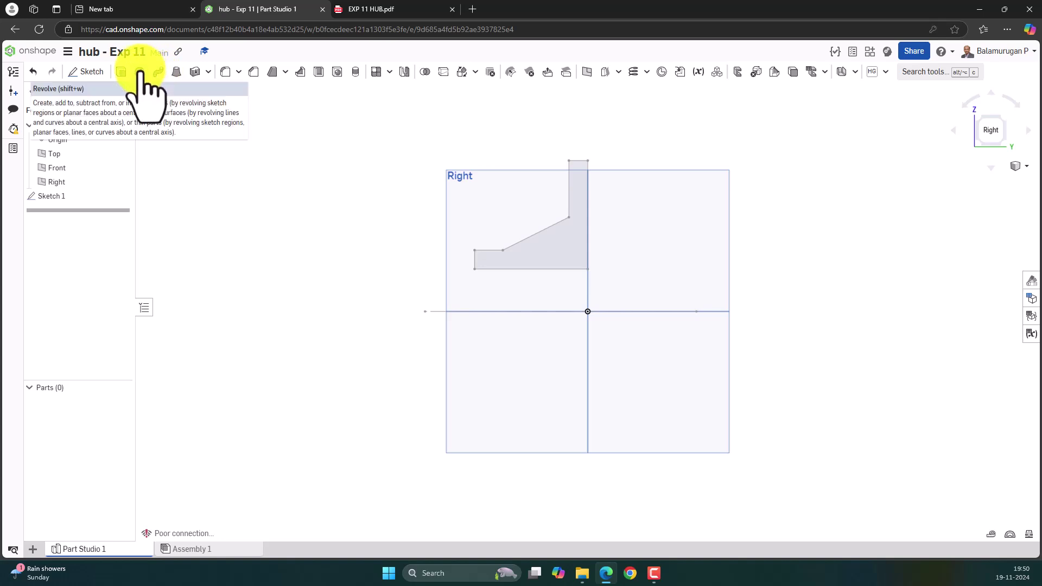
Revolve the hub profile fully about the construction centerline as a new solid.
left_click(141, 73)
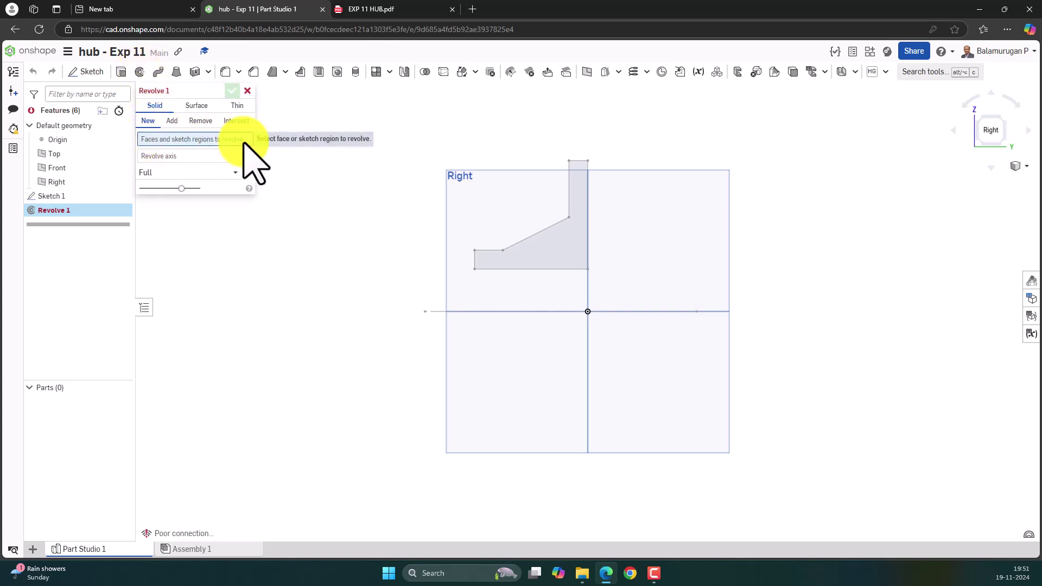
left_click(555, 255)
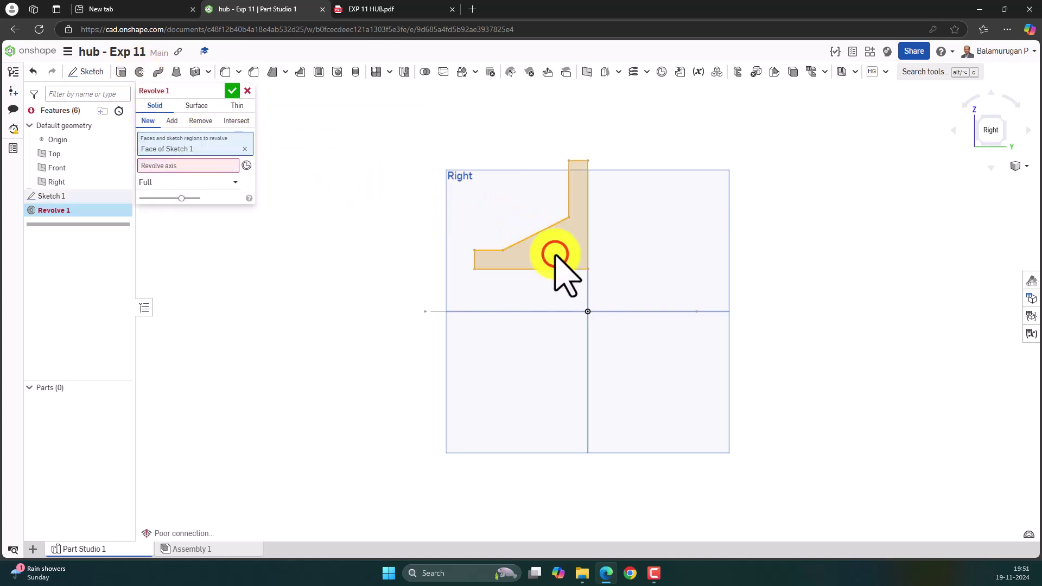
left_click(178, 166)
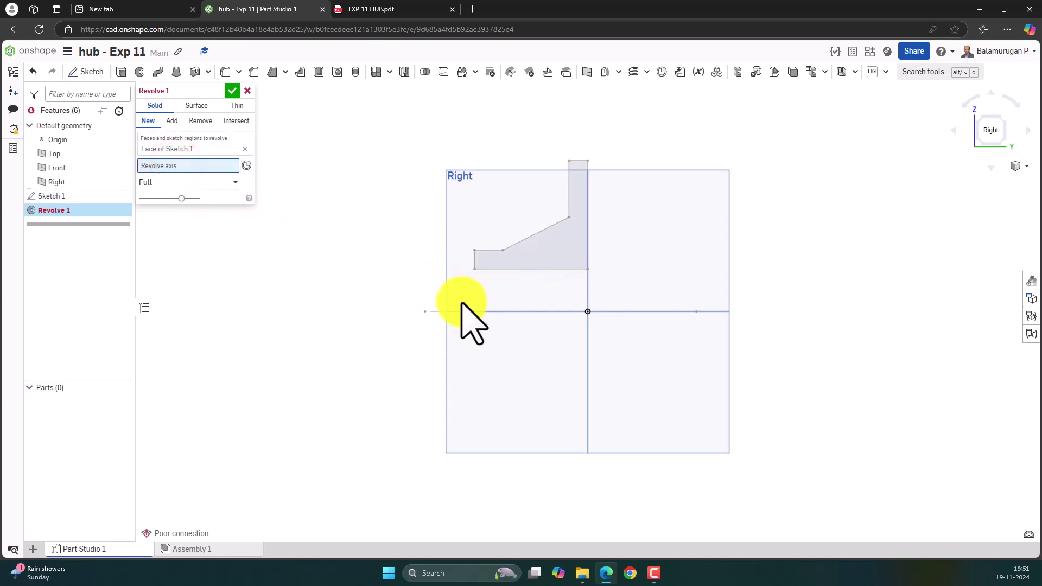
left_click(436, 311)
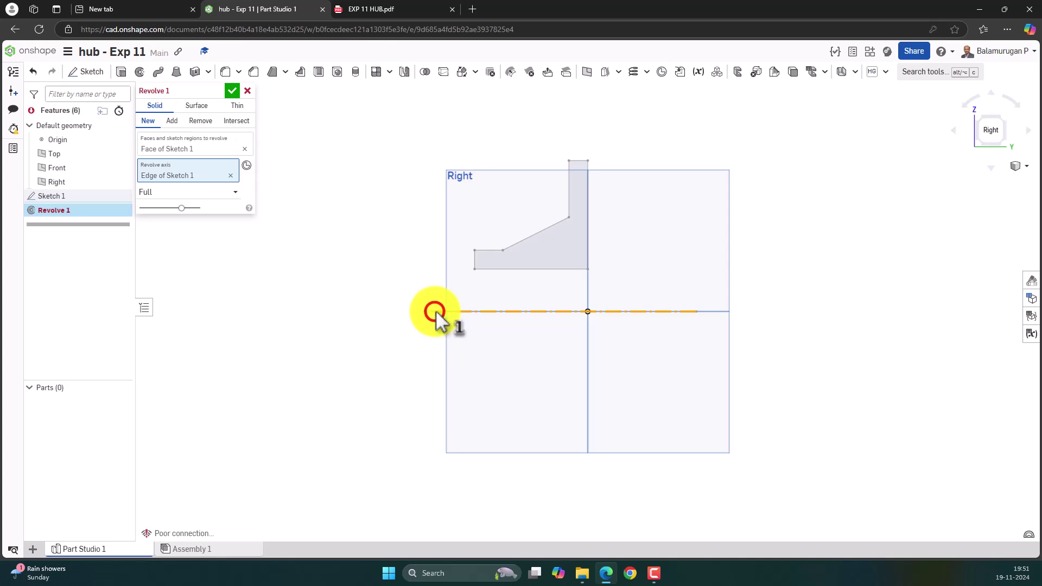
right_click_drag(397, 313, 456, 309)
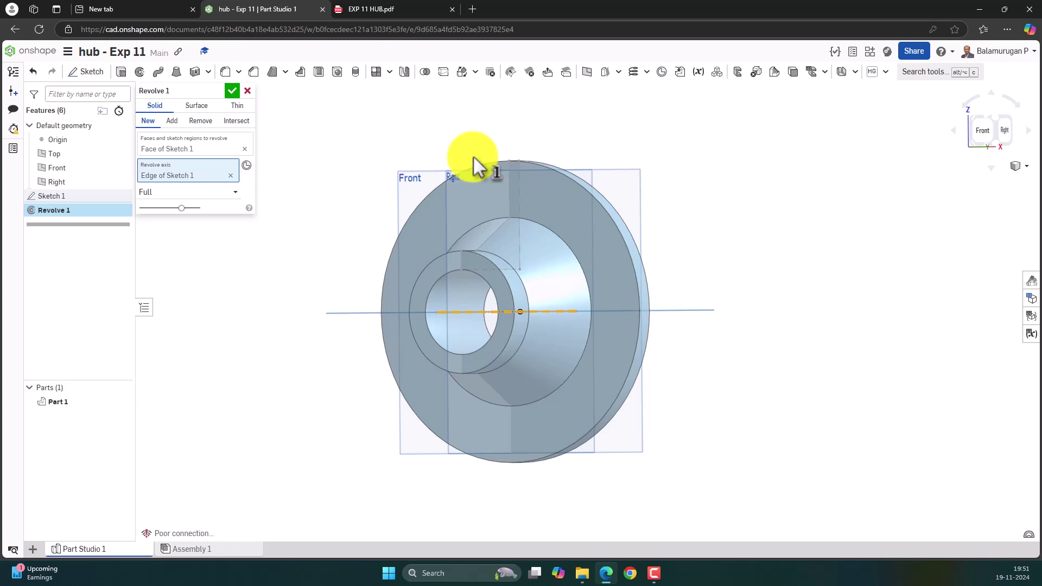
left_click(233, 90)
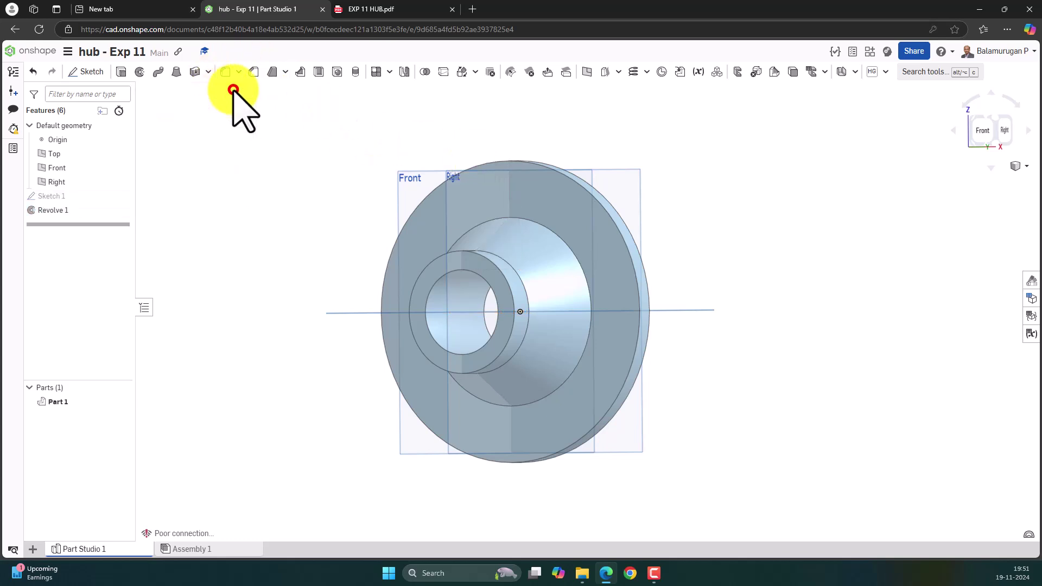
Check the slot layout in the hub drawing and start a sketch on the flange's annular face on the hub side.
mouse_move(733, 315)
right_mouse_down()
mouse_move(712, 305)
mouse_move(733, 309)
right_mouse_up()
left_click(389, 7)
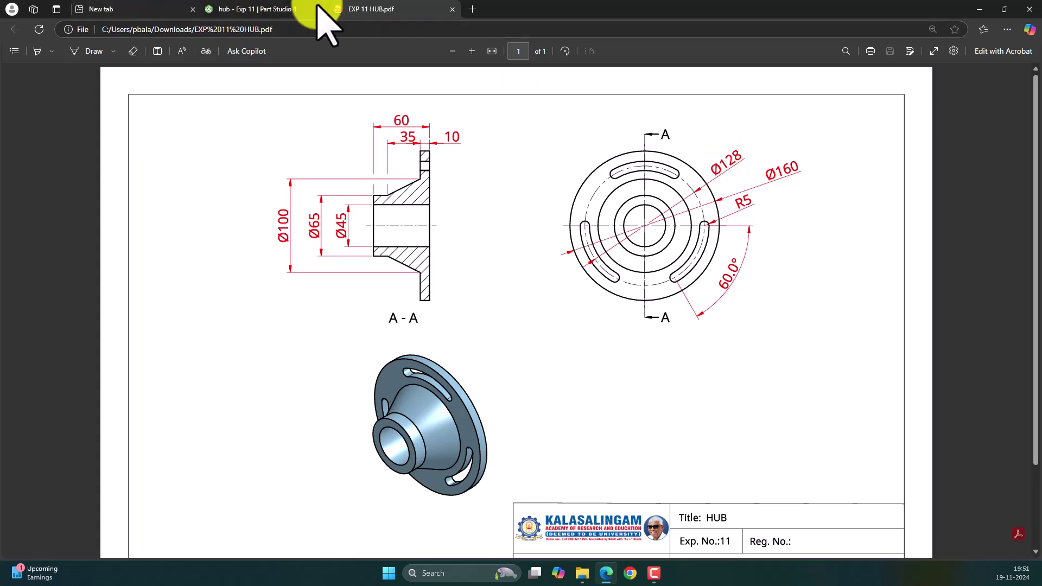
left_click(270, 8)
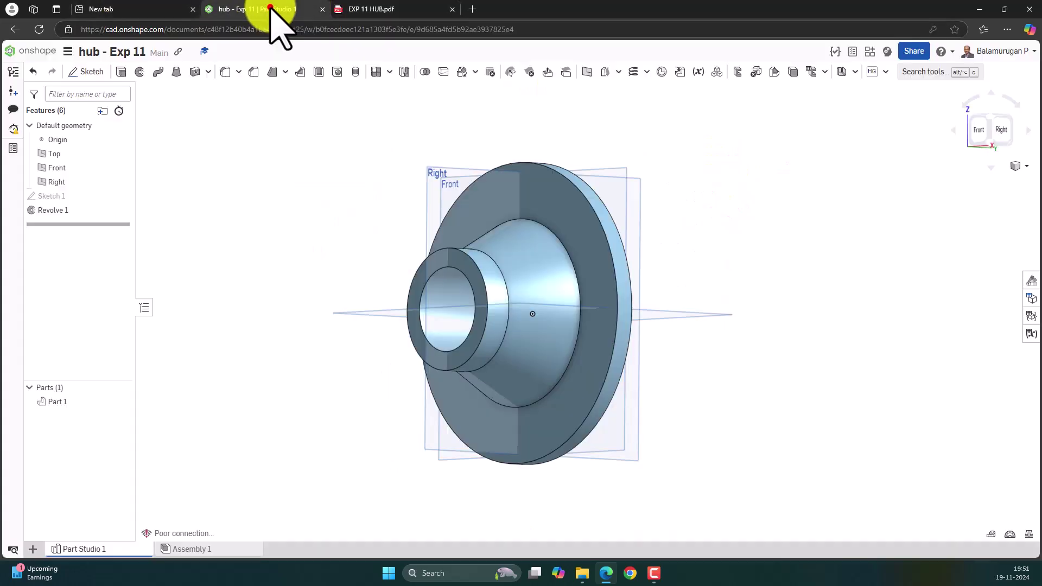
left_click(561, 200)
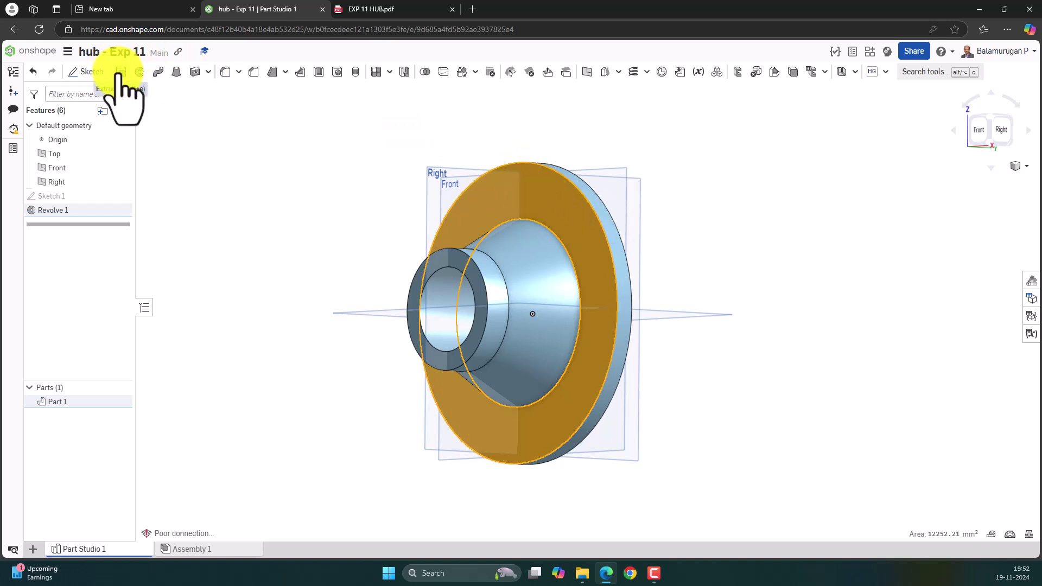
left_click(86, 71)
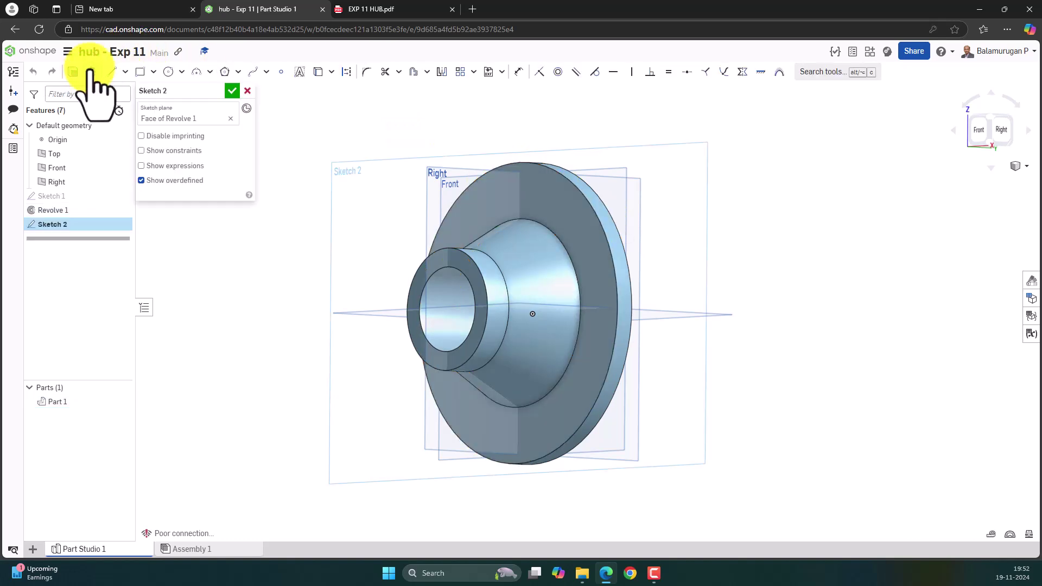
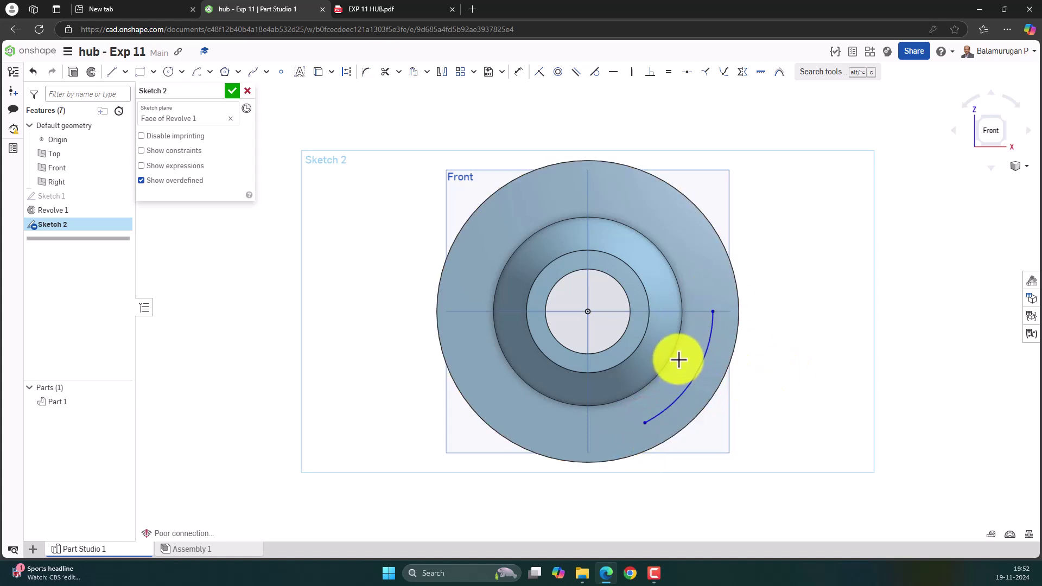
Convert the slot's arc to construction geometry and draw a construction line between the origin and the arc's lower end.
left_click(700, 361)
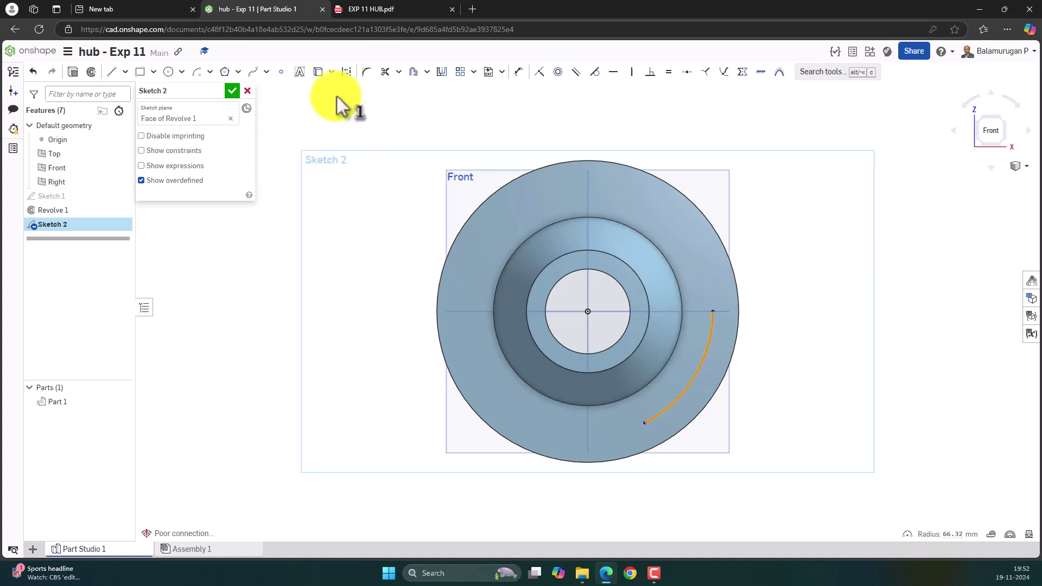
left_click(348, 70)
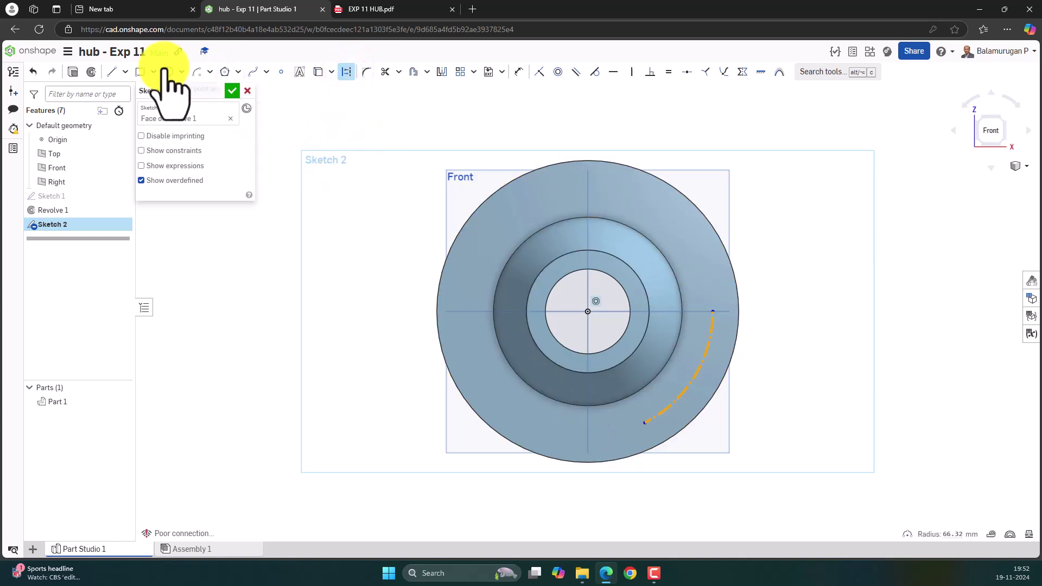
left_click(112, 71)
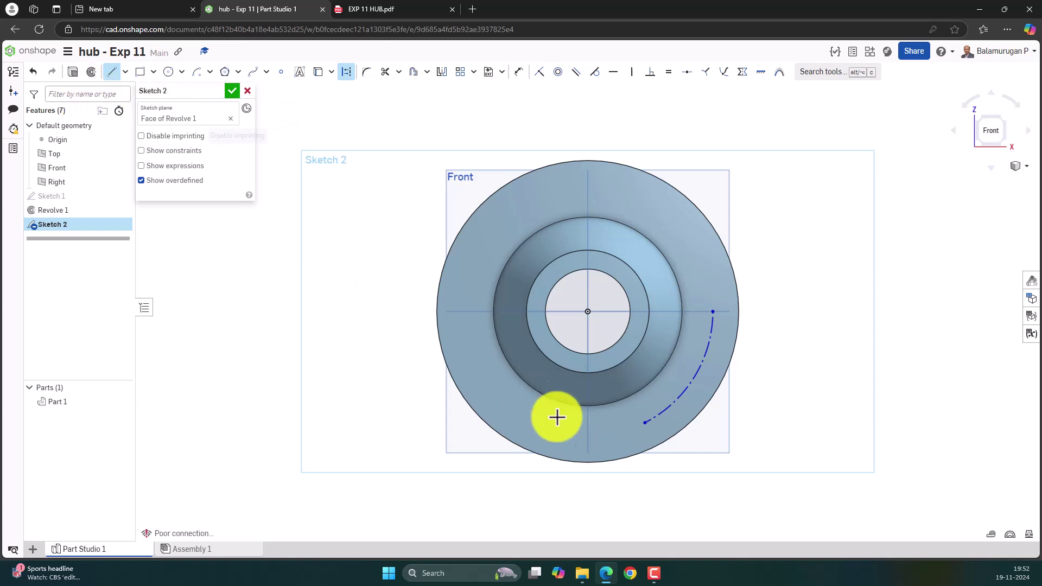
left_click(645, 423)
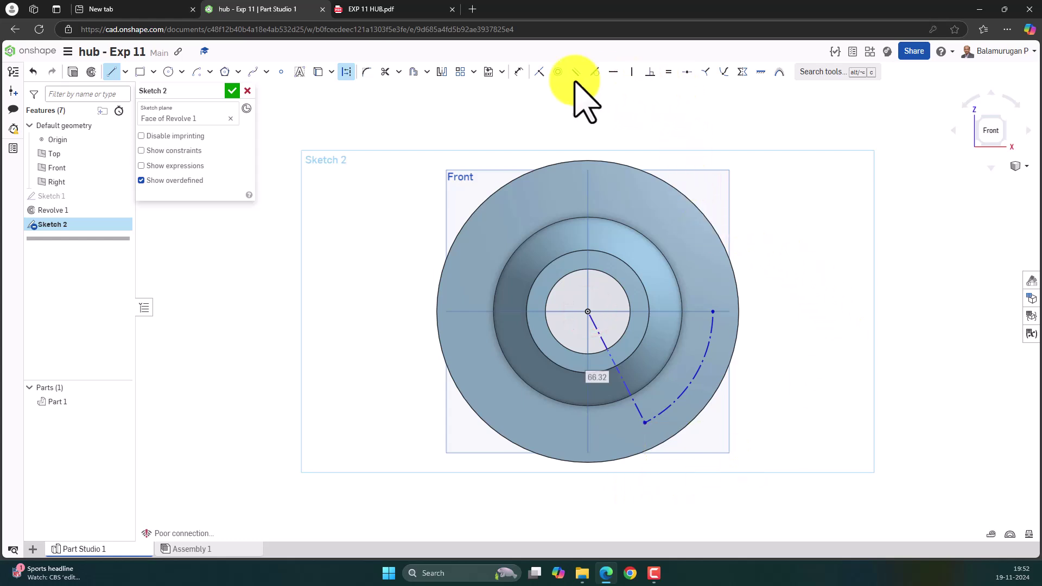
Dimension the angle between the horizontal Top plane and the slanted construction line at 60°.
left_click(518, 71)
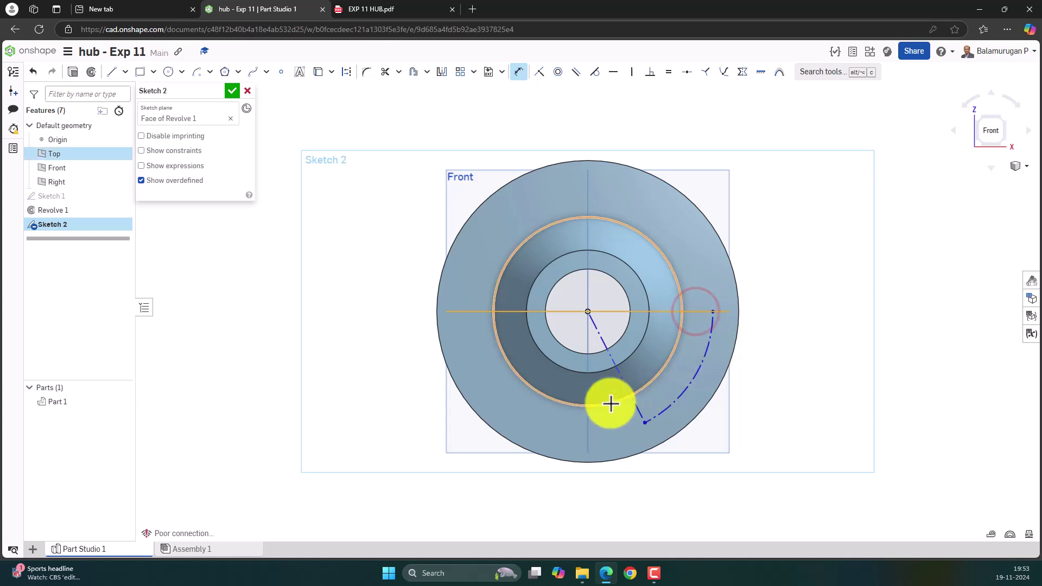
left_click(636, 403)
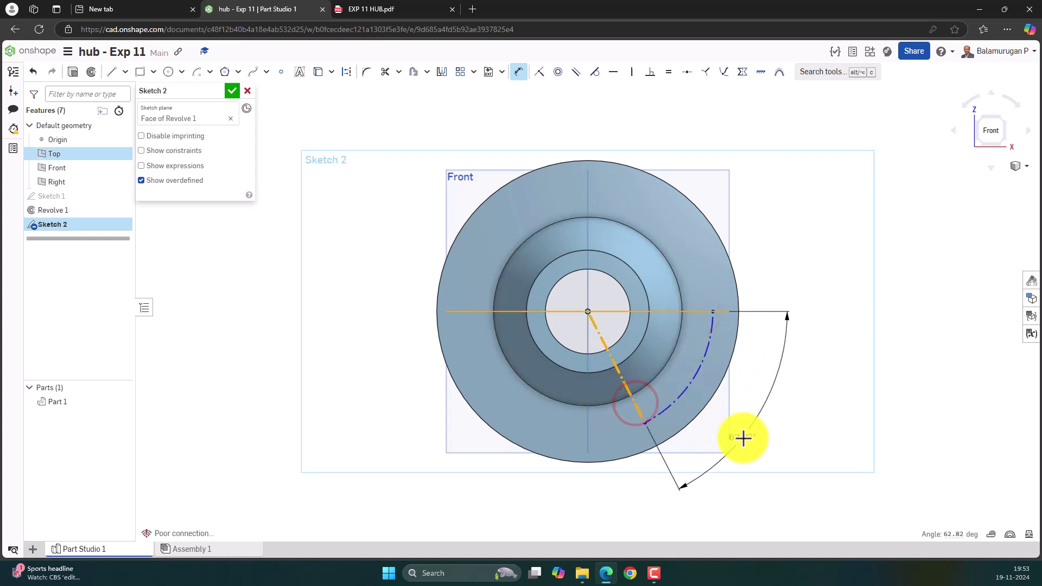
left_click(759, 435)
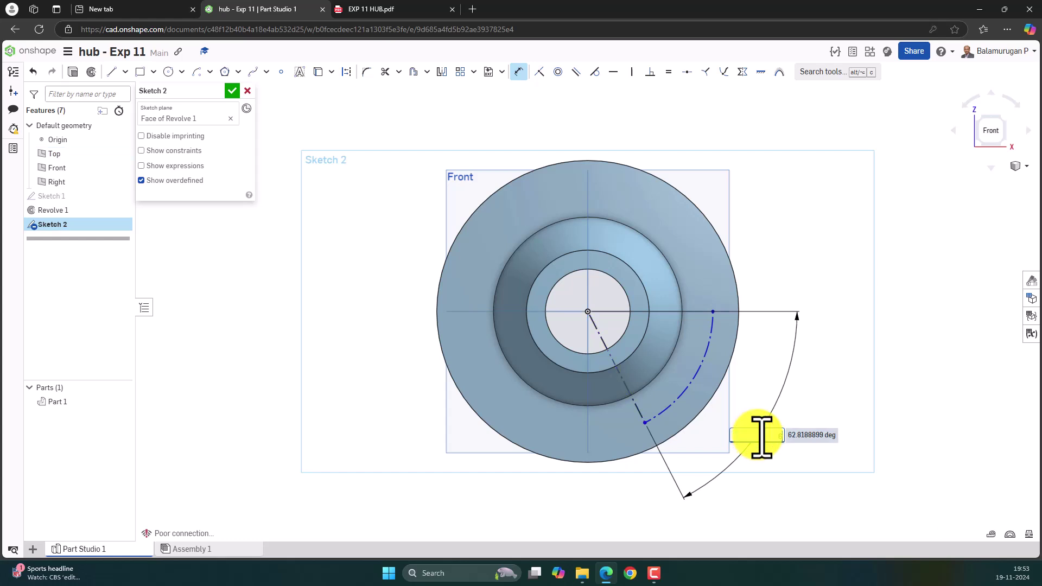
key("Return")
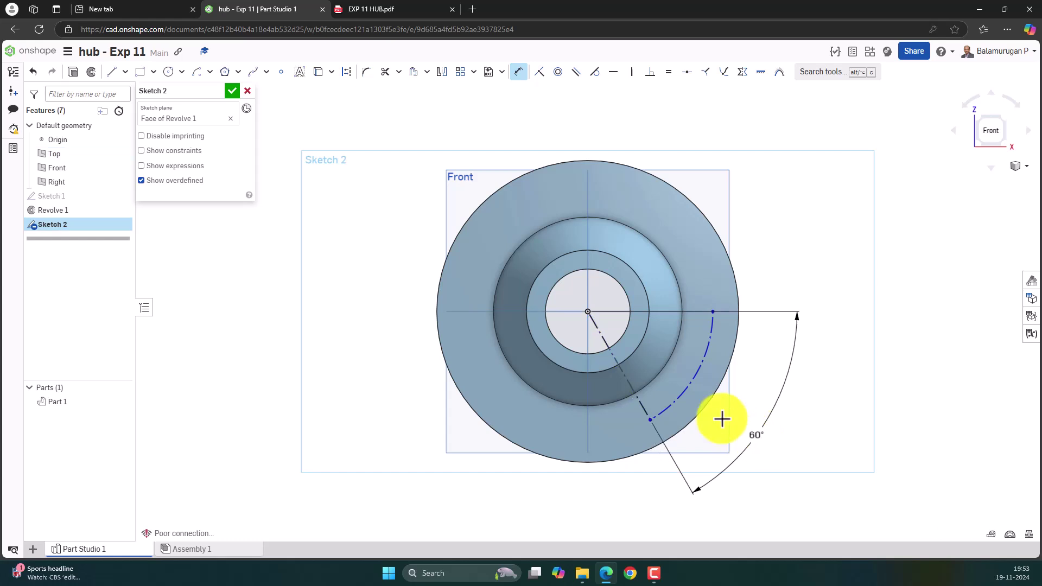
Check the slot centerline diameter in the PDF drawing and dimension the construction arc's radius at 64 mm.
left_click(705, 352)
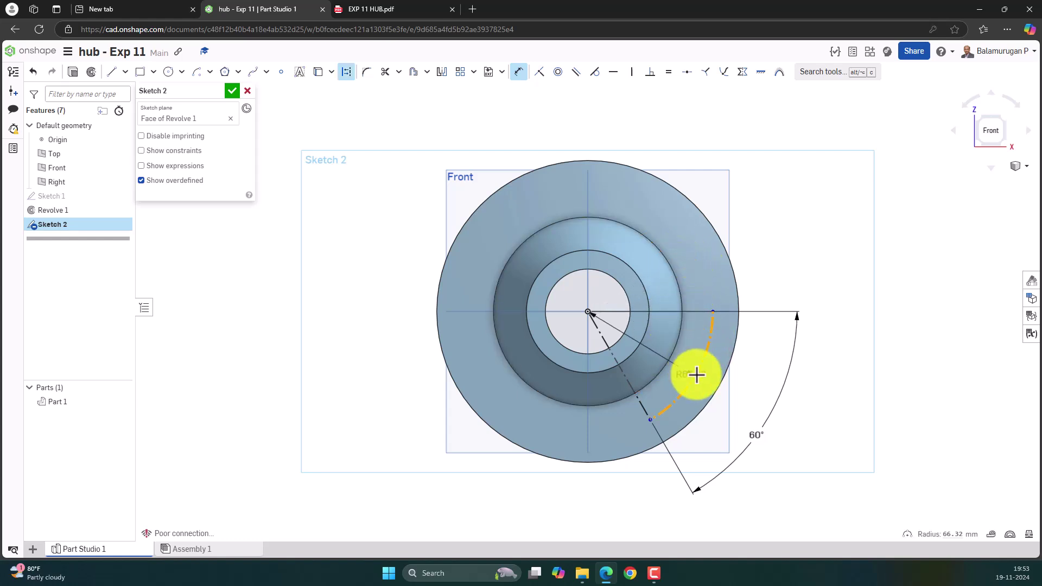
left_click(860, 383)
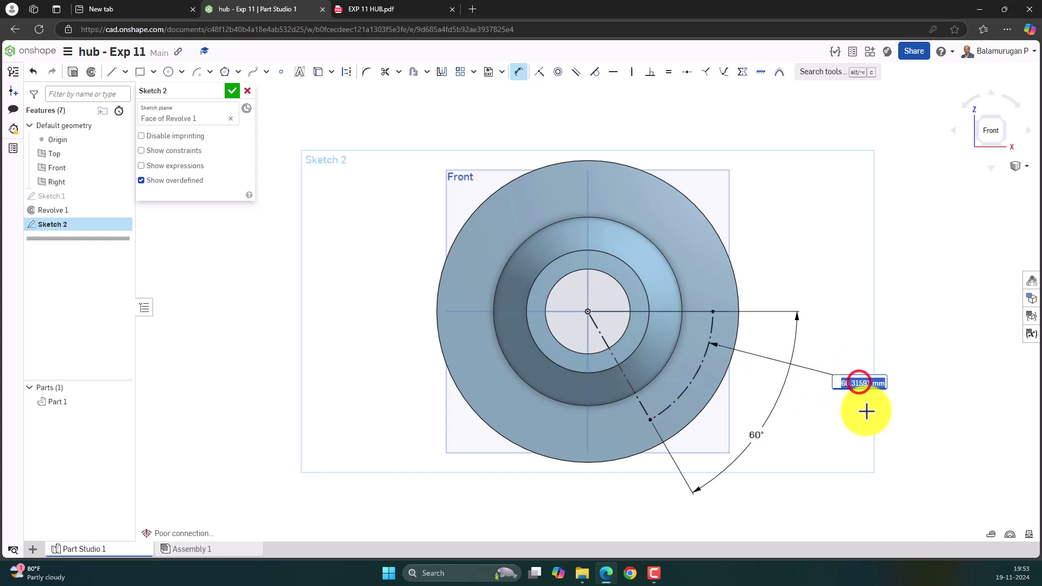
left_click(371, 9)
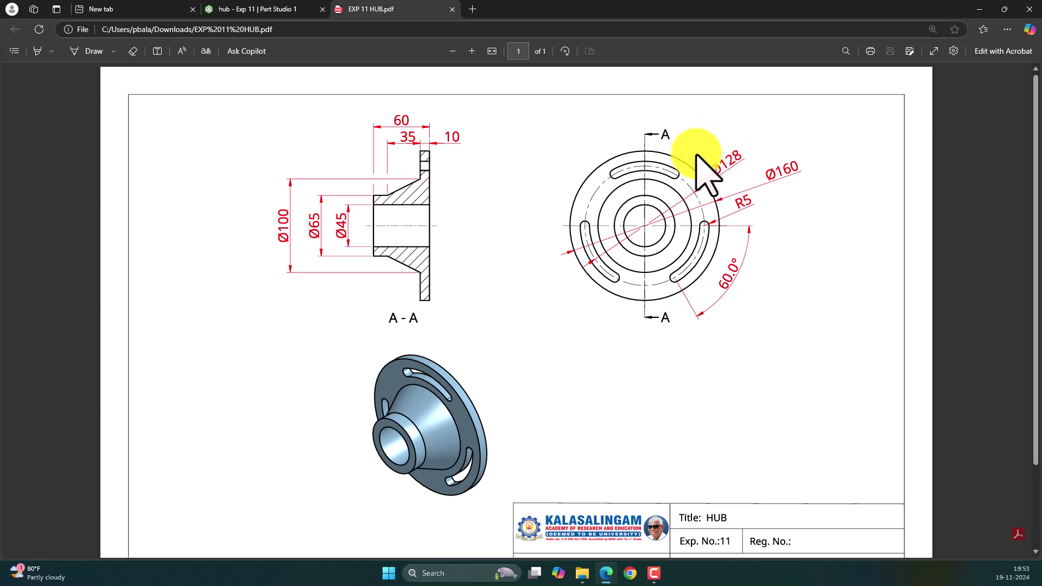
left_click(252, 9)
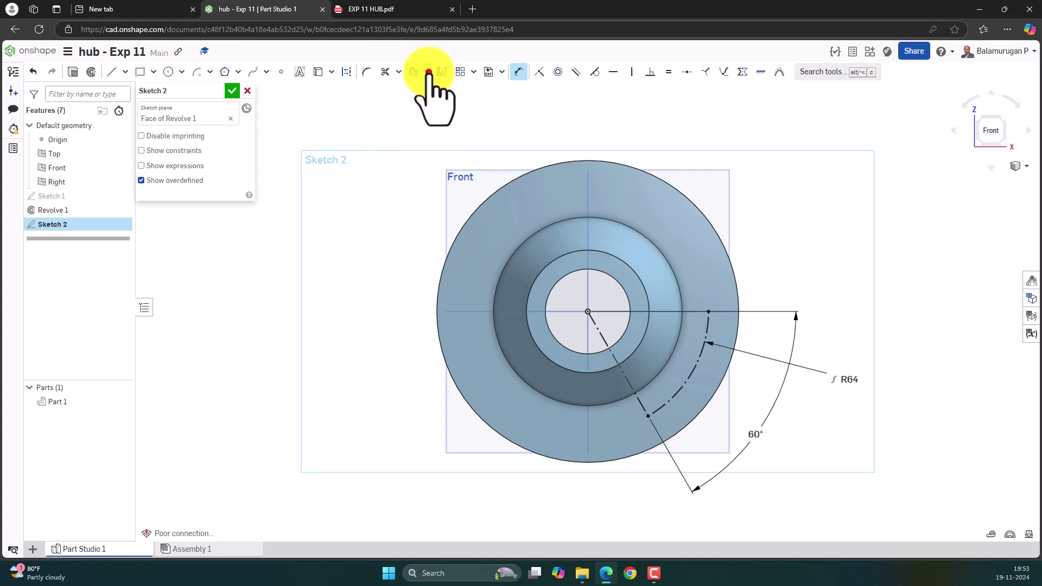
Create a slot along the construction arc, set its width to 10 mm per the PDF drawing, and finish the sketch.
left_click(429, 109)
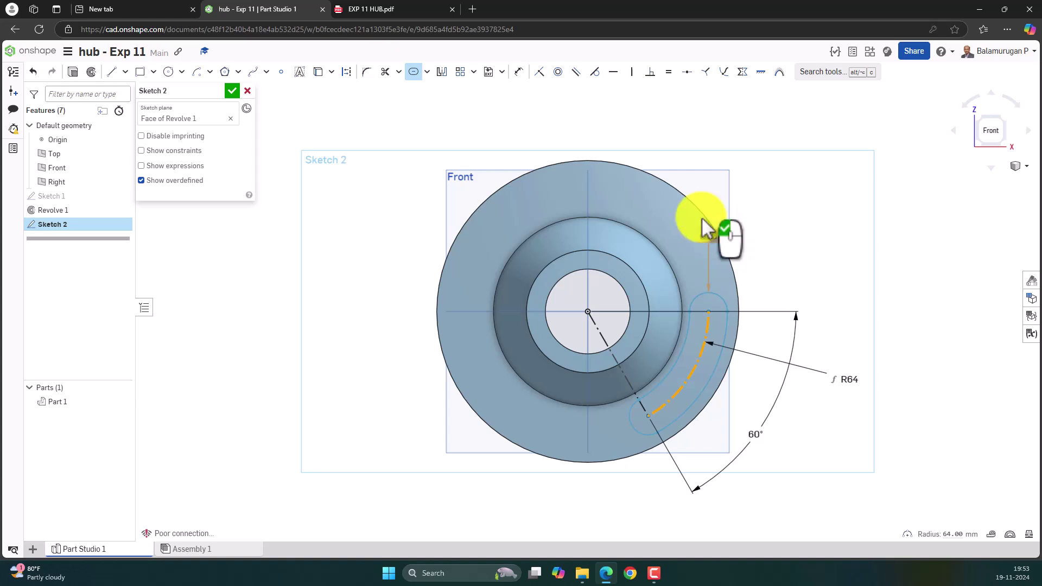
left_click(390, 9)
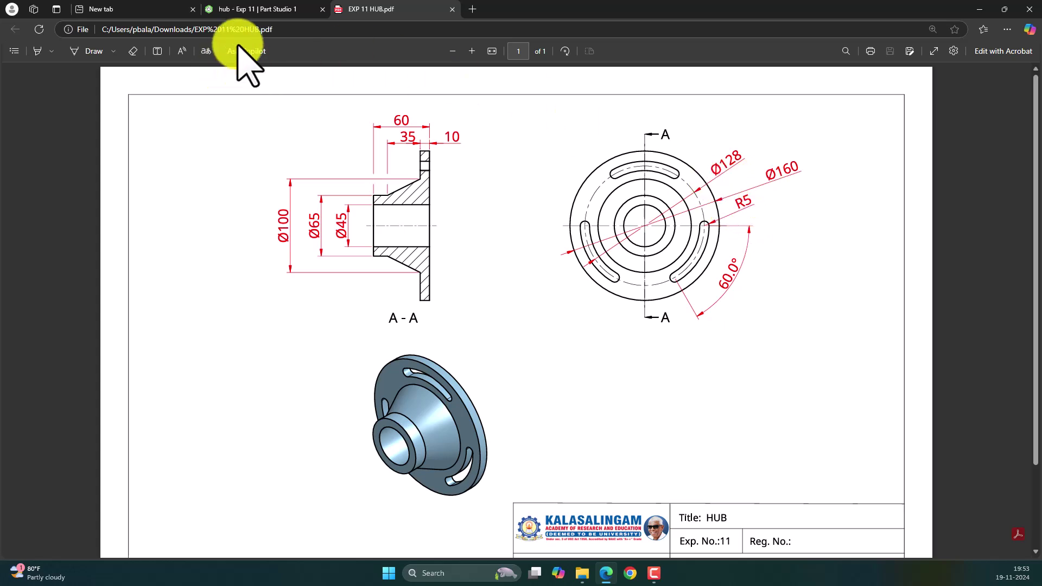
left_click(262, 9)
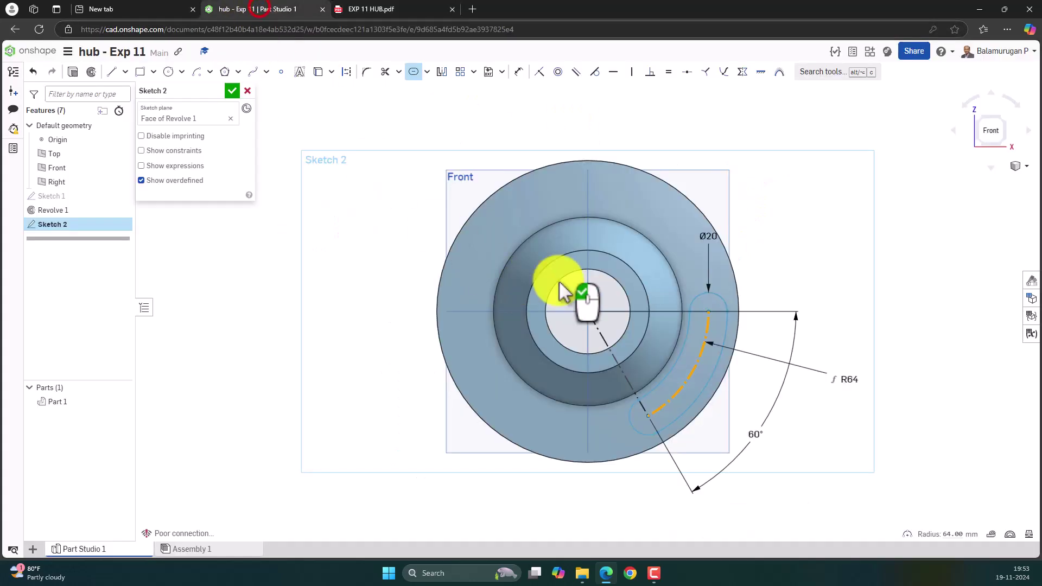
left_click(711, 235)
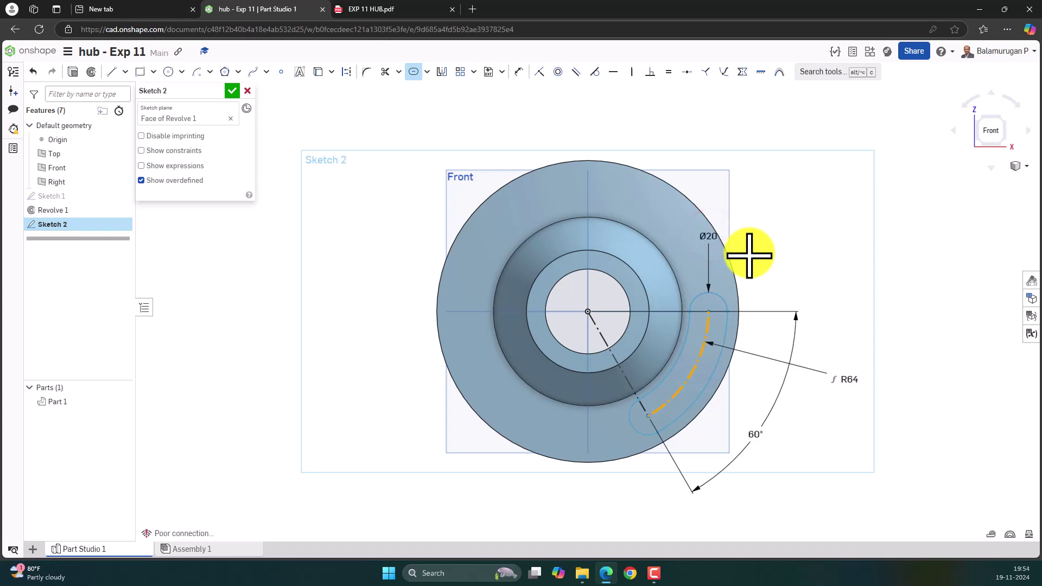
left_click(764, 265)
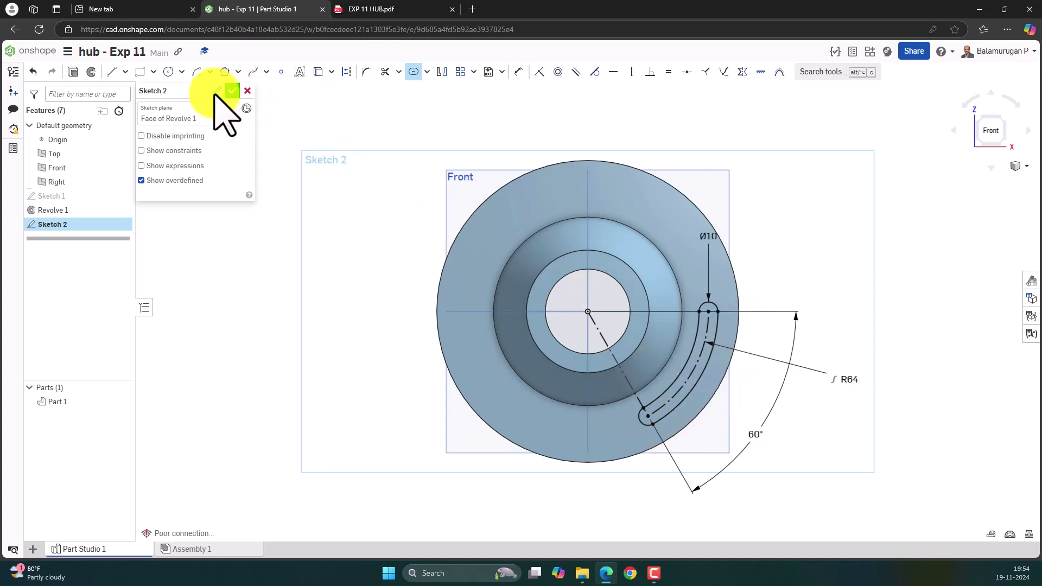
left_click(234, 91)
Start an Extrude that removes material, using the curved slot region on the flange as its profile.
mouse_move(814, 415)
right_mouse_down()
mouse_move(798, 407)
mouse_move(809, 396)
right_mouse_up()
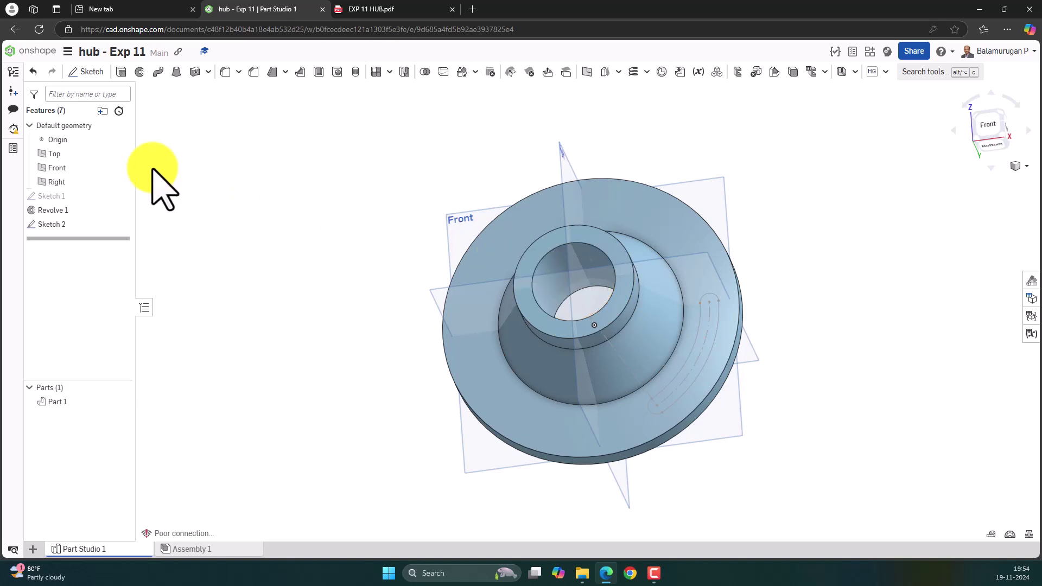
left_click(123, 70)
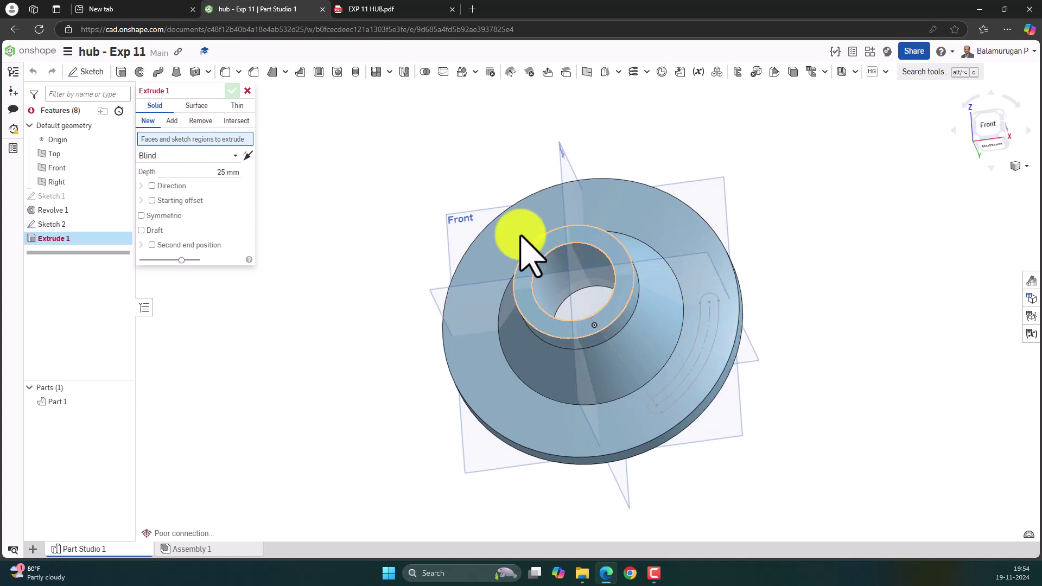
left_click(196, 120)
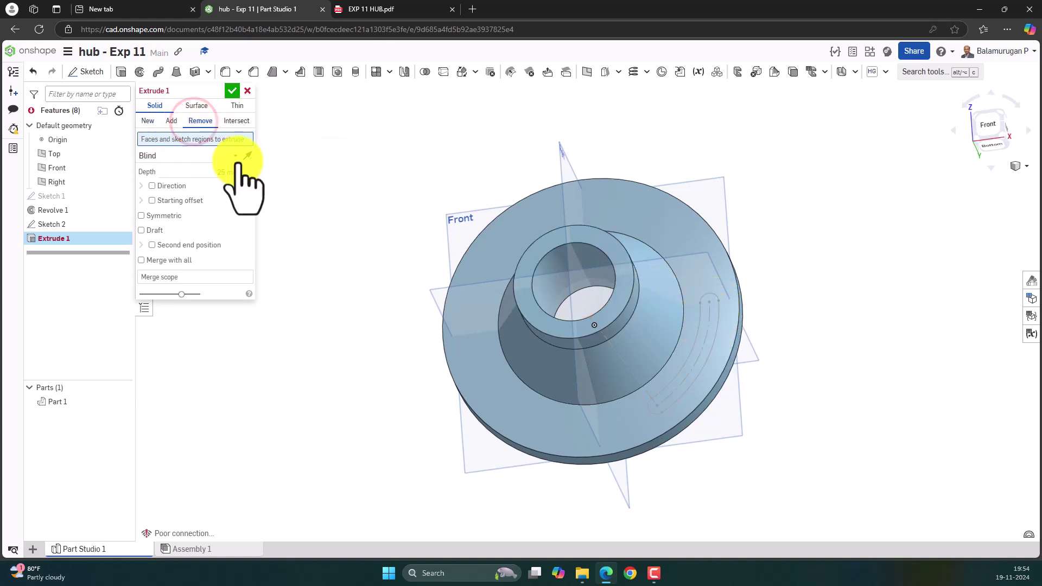
left_click(696, 373)
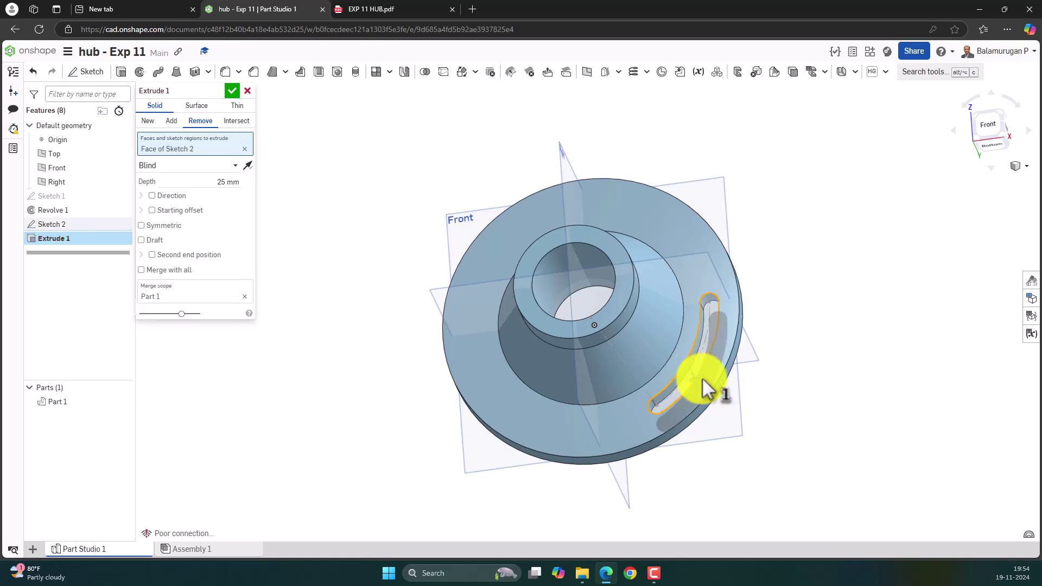
Set the slot cut's end condition to Up to next and complete the extrude.
right_click_drag(842, 431, 668, 288)
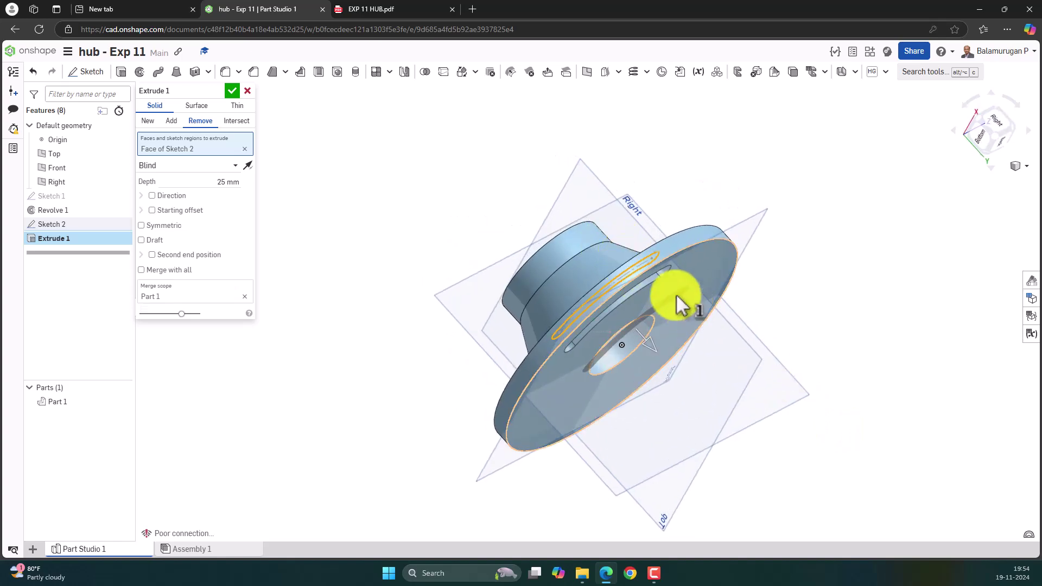
left_click(219, 166)
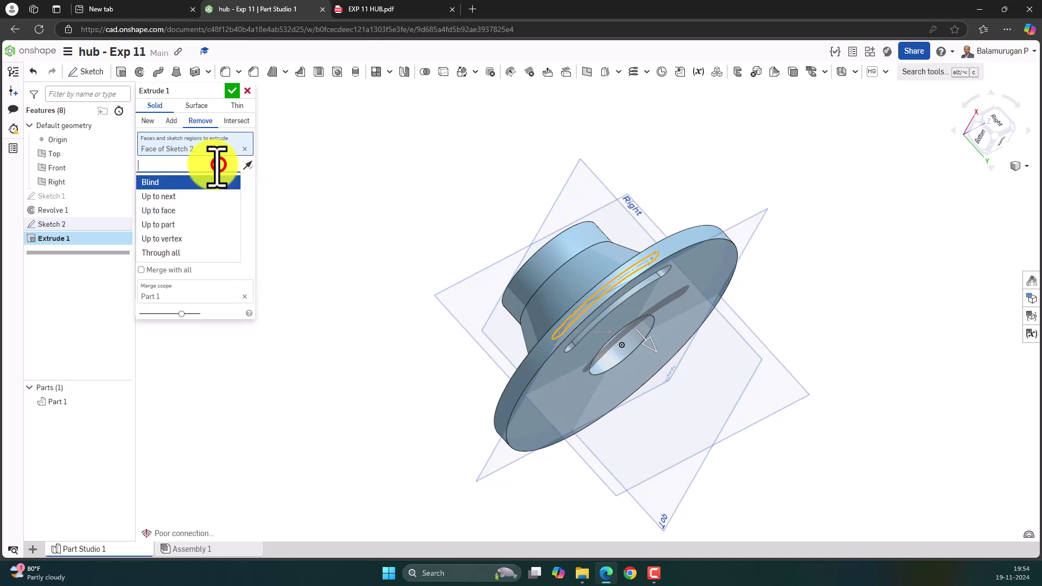
left_click(172, 199)
right_click_drag(749, 391, 726, 368)
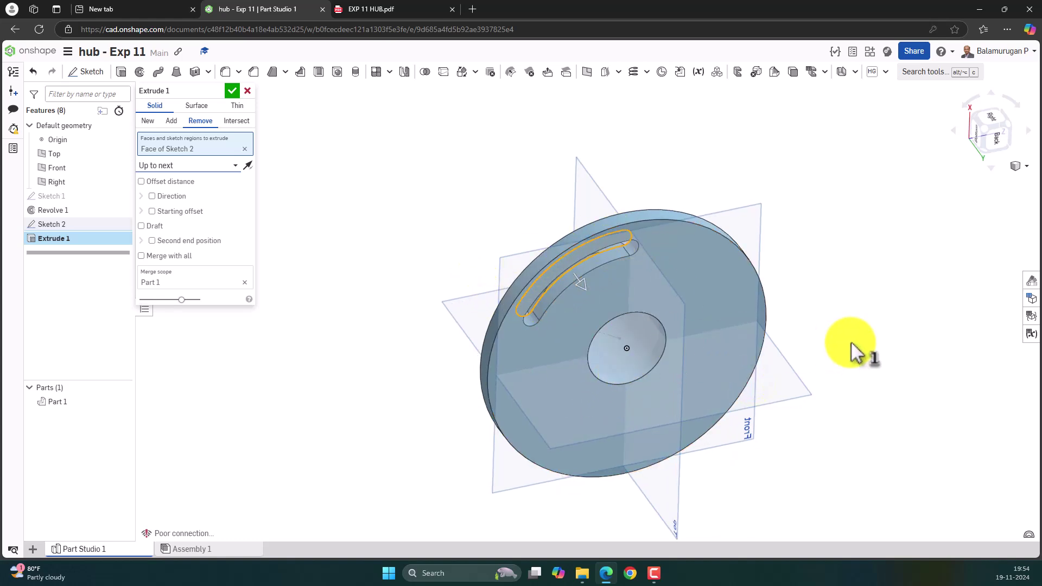
right_click_drag(840, 329, 877, 349)
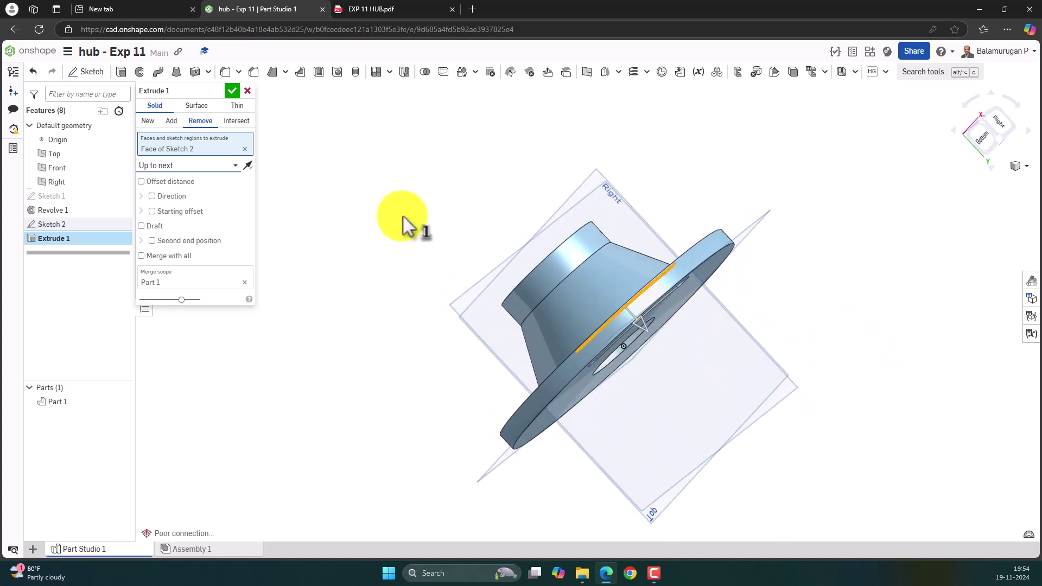
left_click(231, 165)
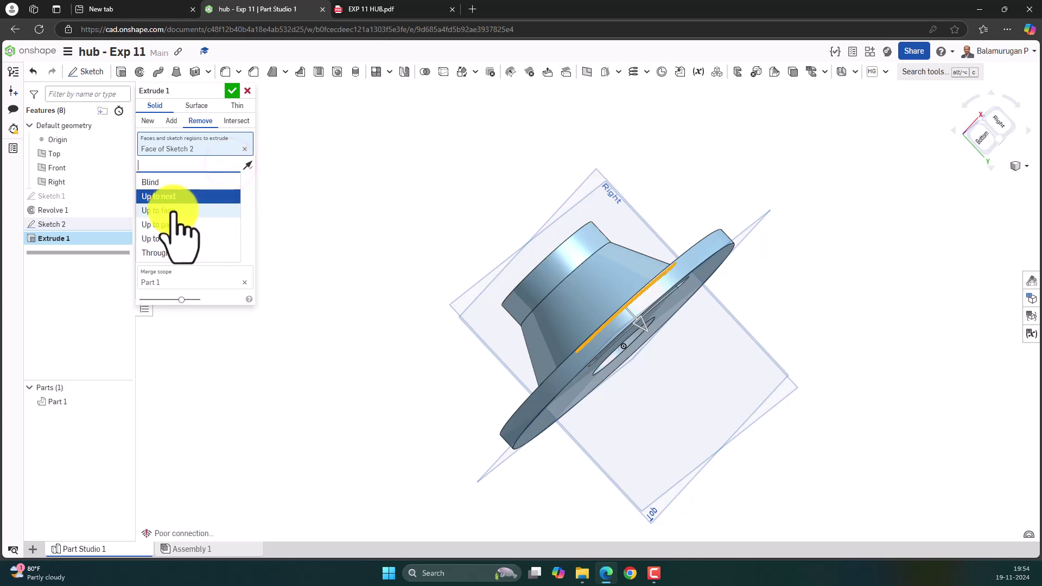
right_click_drag(701, 285, 744, 301)
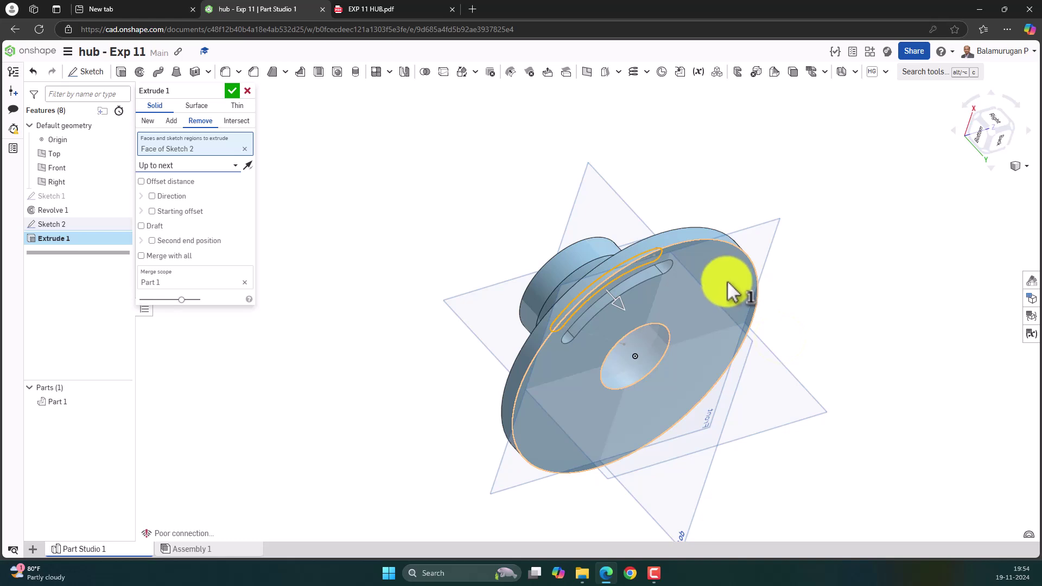
left_click(228, 163)
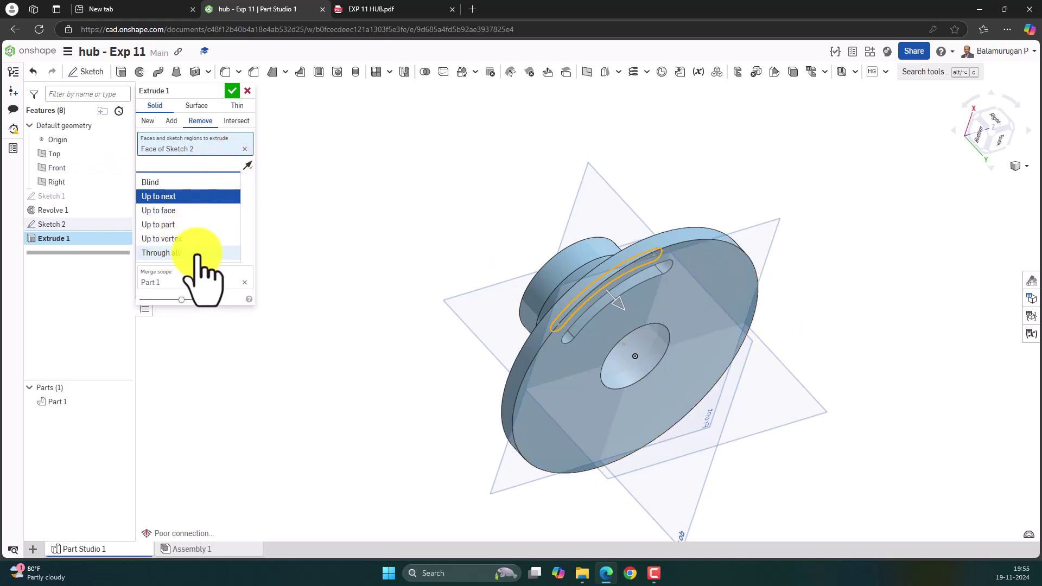
left_click(167, 198)
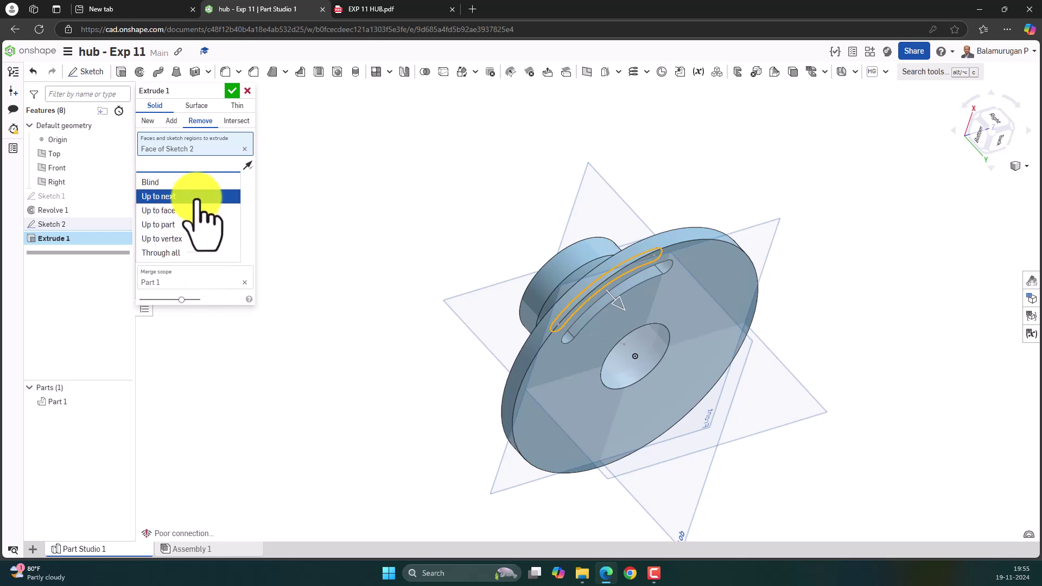
left_click(232, 90)
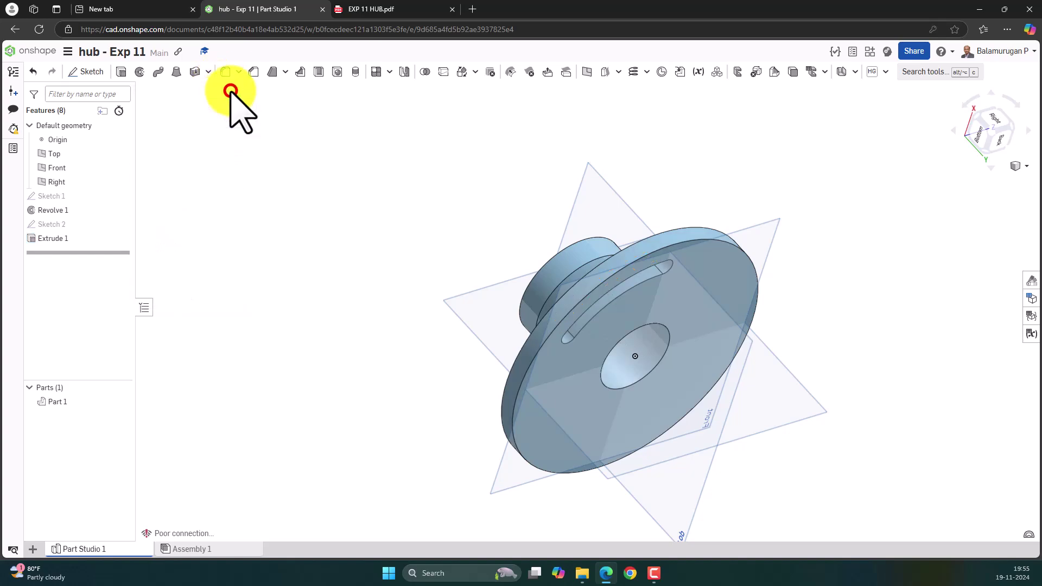
Set up a circular feature pattern of the slot cut, using the flange's outer circular edge as the axis.
mouse_move(359, 231)
right_mouse_down()
mouse_move(465, 255)
mouse_move(472, 274)
mouse_move(749, 310)
mouse_move(698, 274)
mouse_move(724, 369)
right_mouse_up()
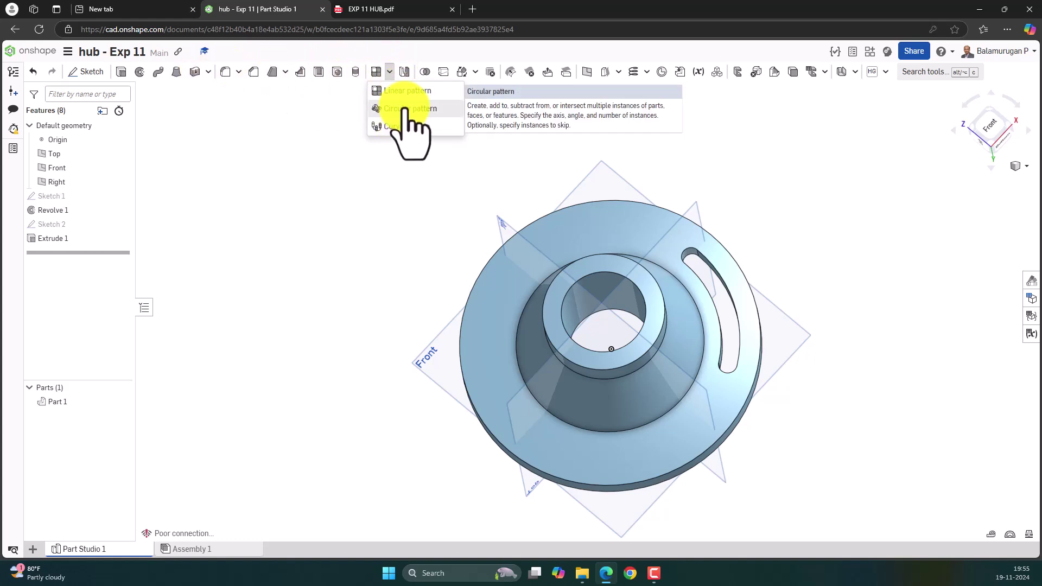
left_click(405, 109)
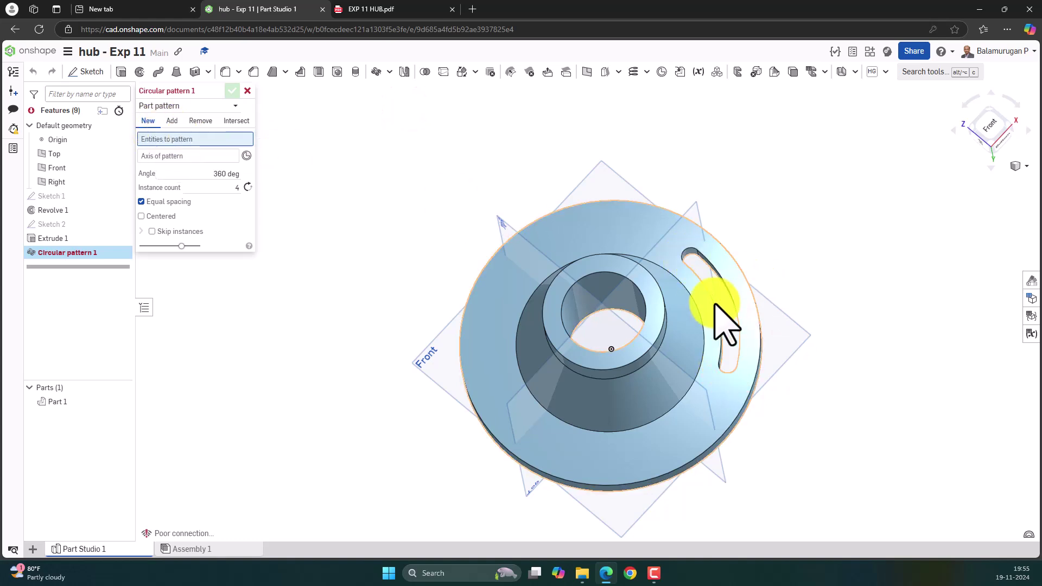
left_click(227, 108)
left_click(187, 135)
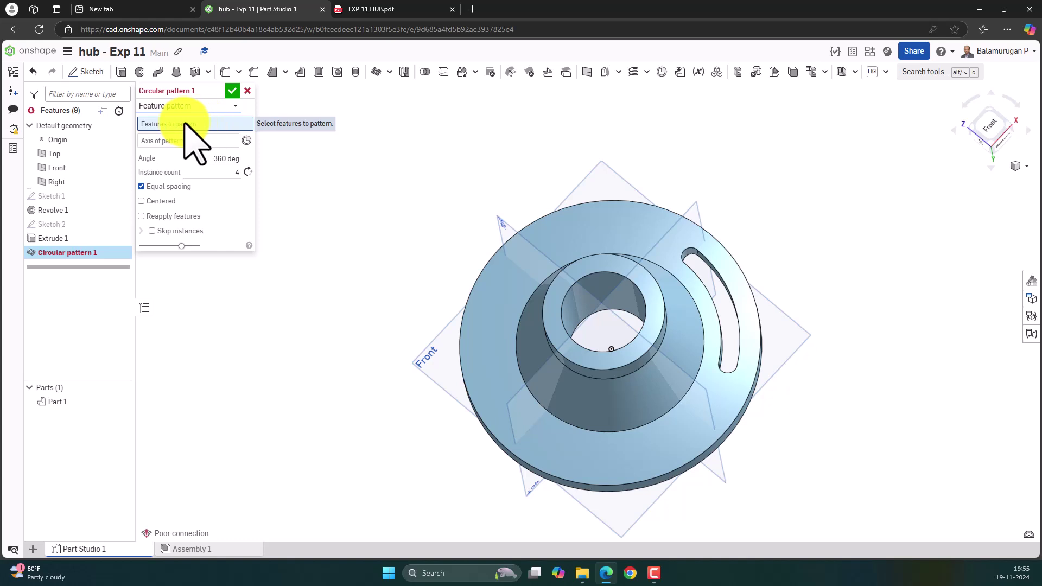
left_click(55, 239)
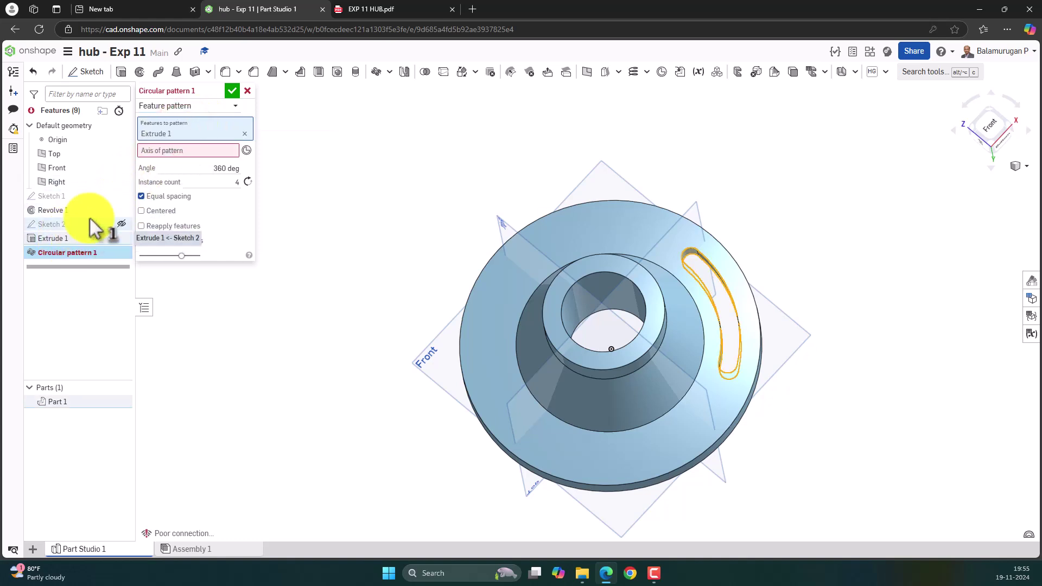
left_click(165, 150)
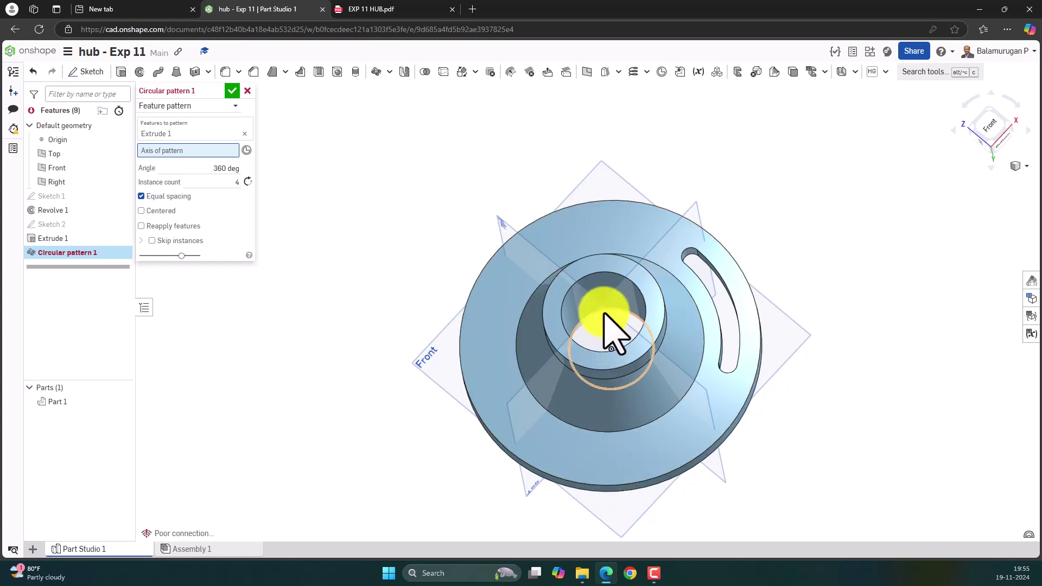
left_click(500, 444)
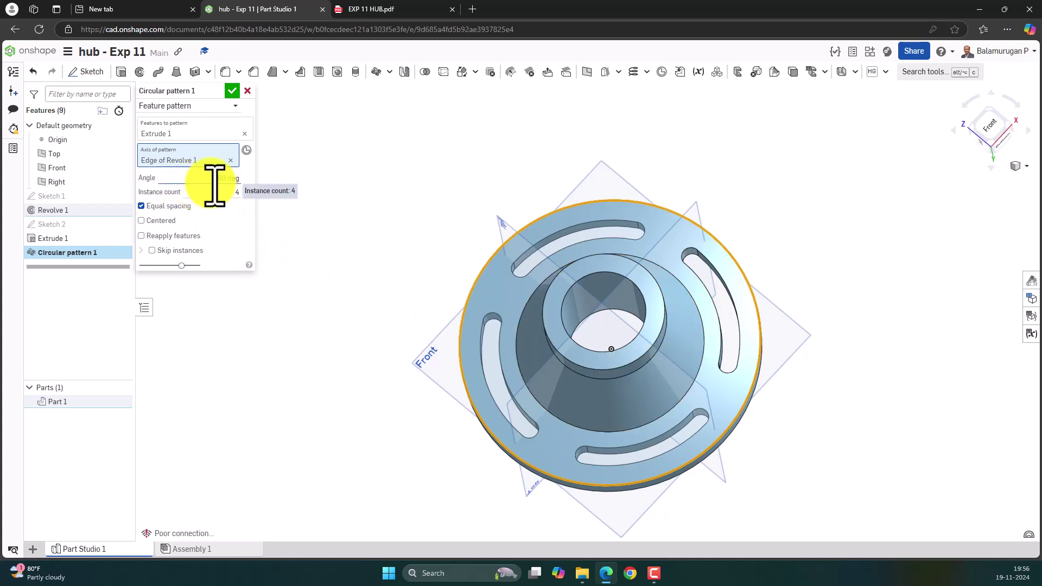
Check the slot count in the PDF drawing, set the pattern's instance count to 3, and complete the pattern.
left_click(396, 7)
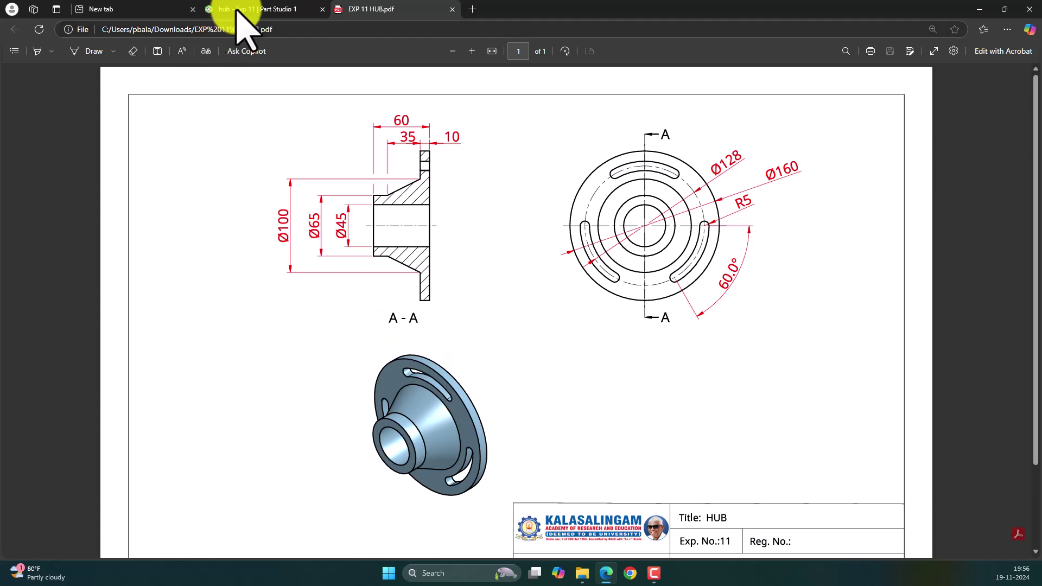
left_click(259, 10)
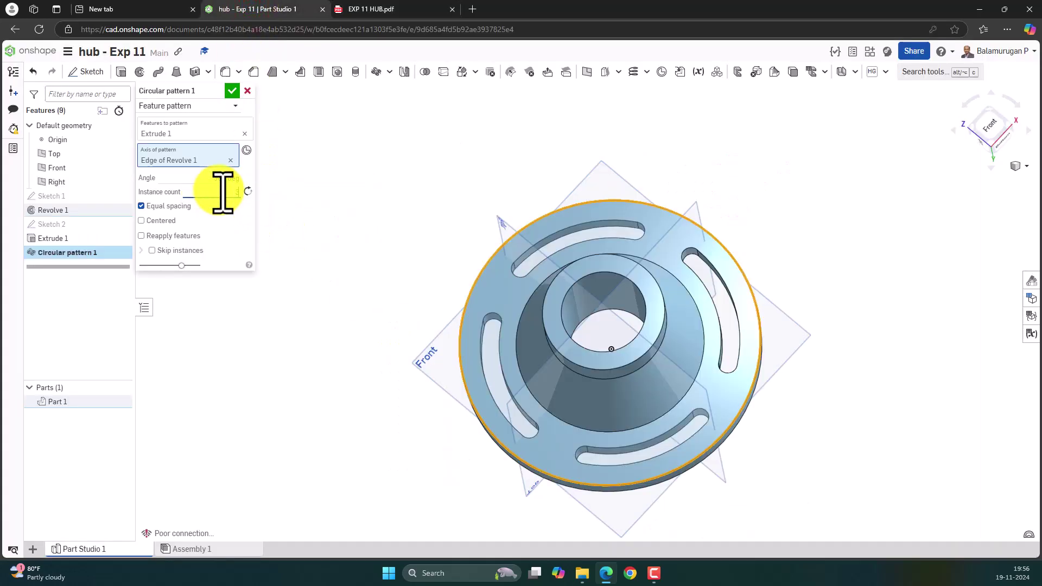
left_click(202, 178)
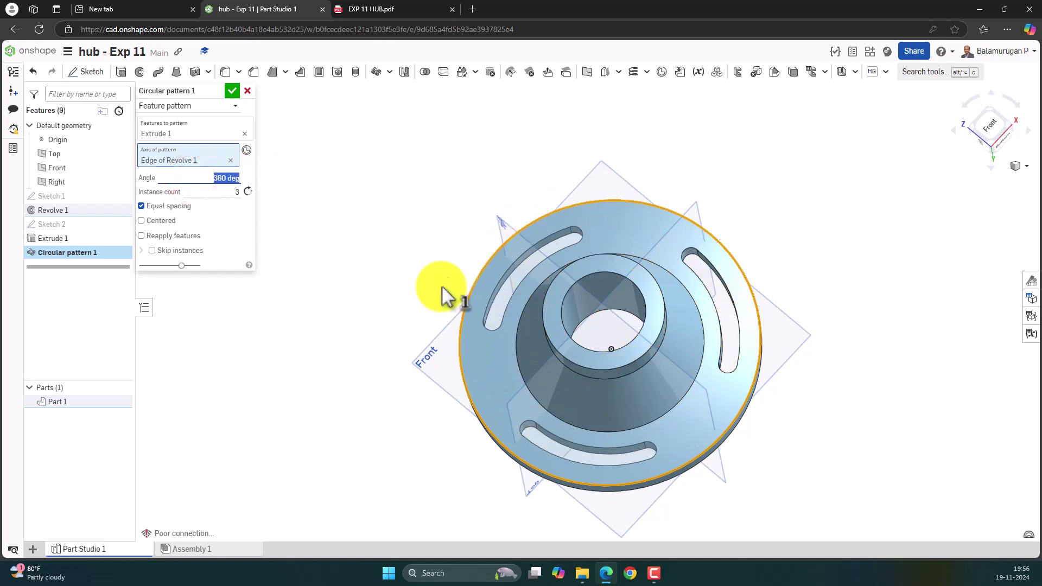
left_click(232, 92)
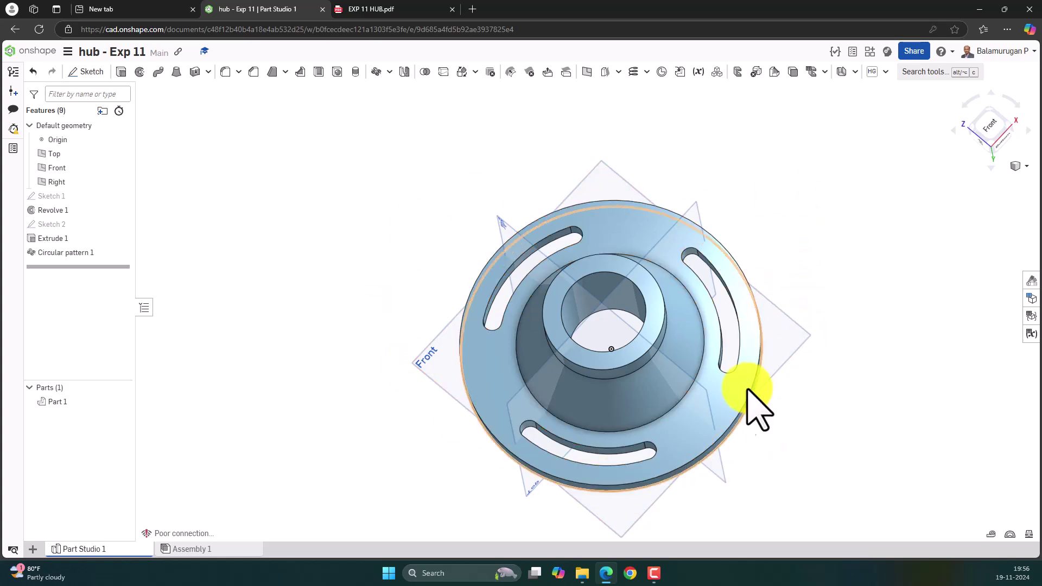
Check the finished hub against the PDF drawing and rename the part as HUB.
right_click_drag(832, 349, 673, 211)
left_click(391, 8)
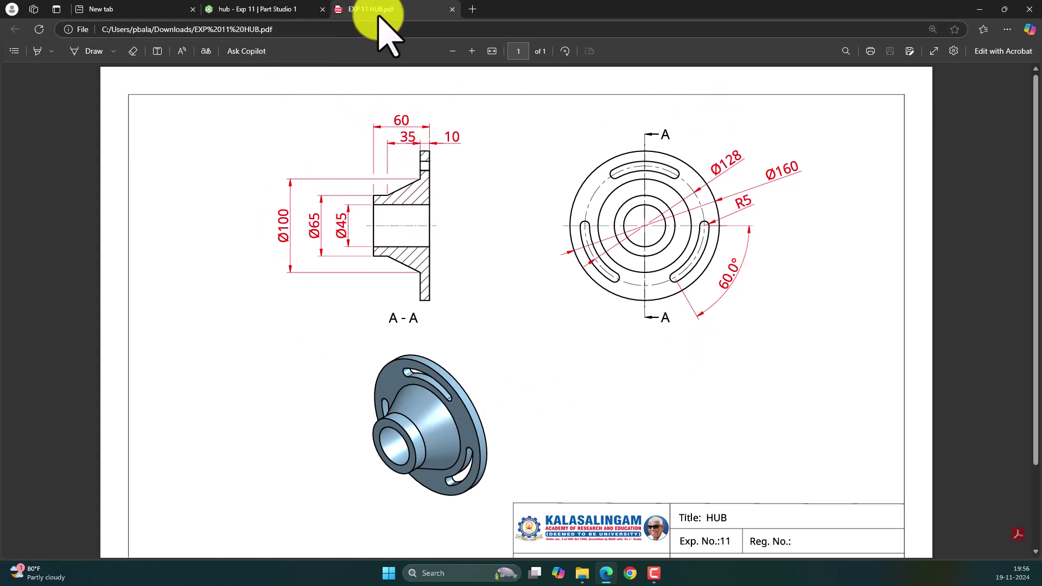
left_click(254, 10)
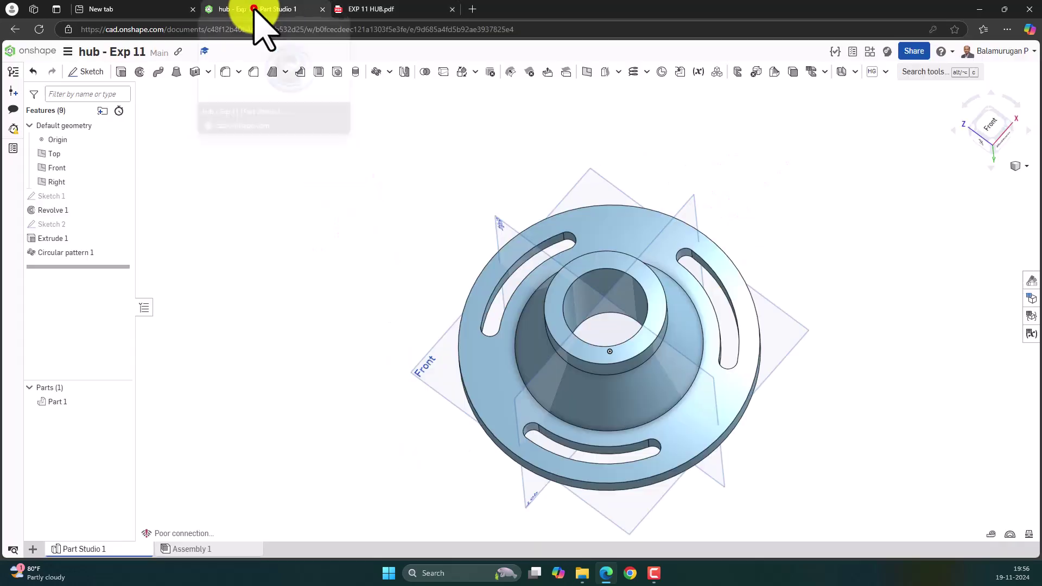
right_click(66, 404)
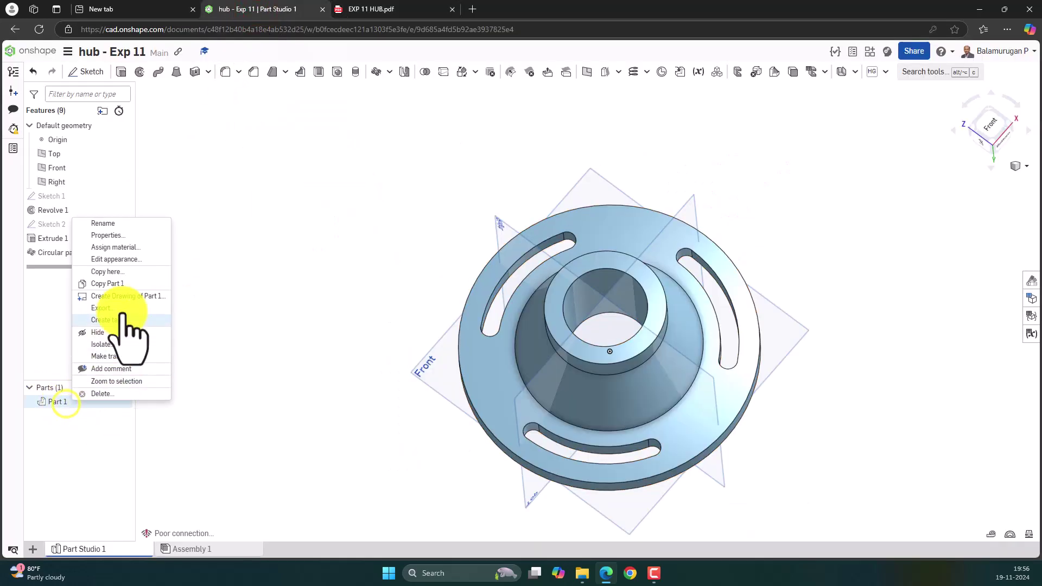
left_click(113, 224)
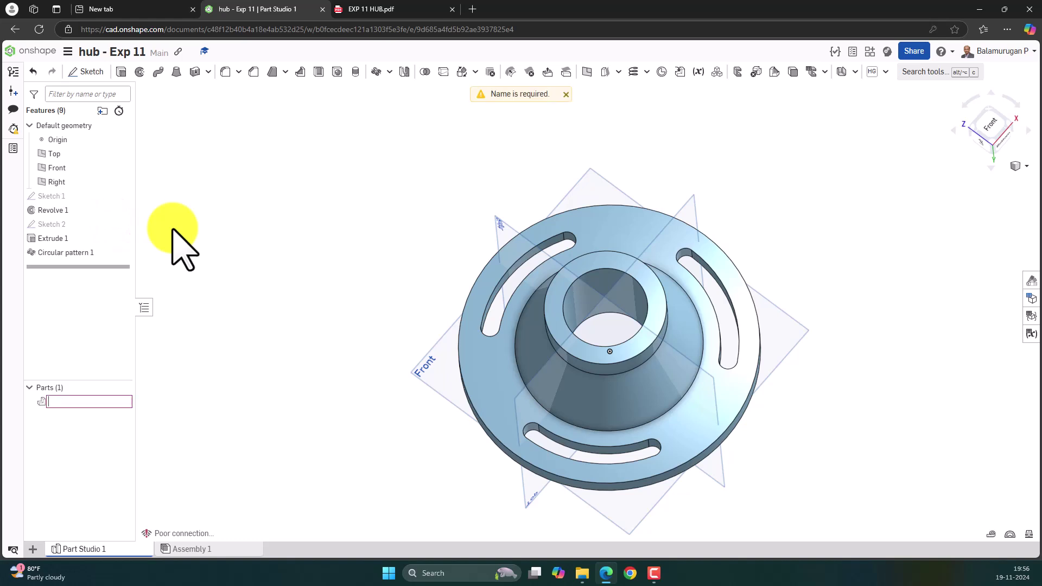
left_click(68, 441)
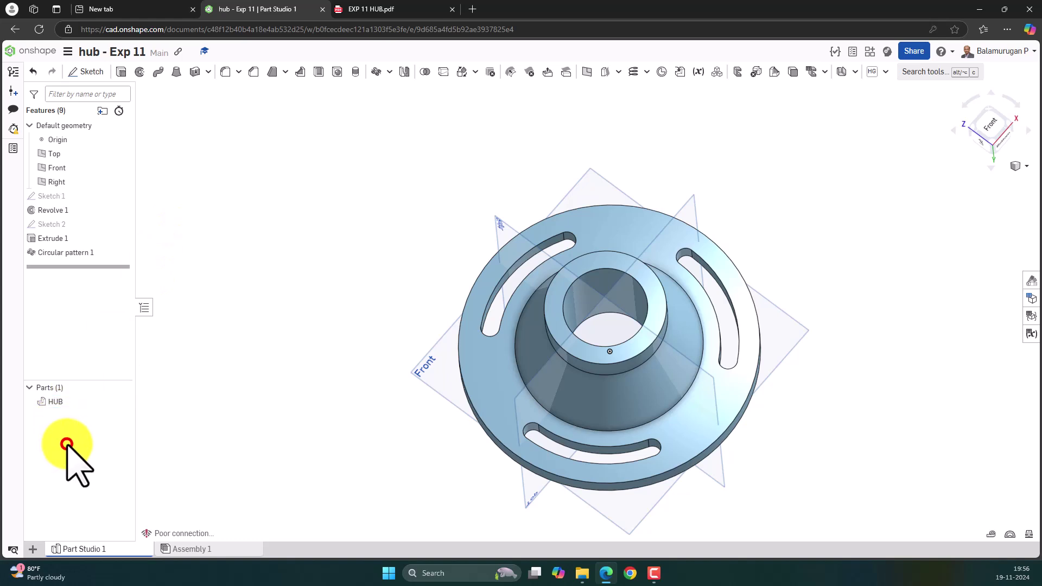
Create a drawing of HUB from Freshman Engineering's 211MEC1201 - A4 LANDSCAPE template with No views, and place the front view at 1:3 scale.
right_click(54, 403)
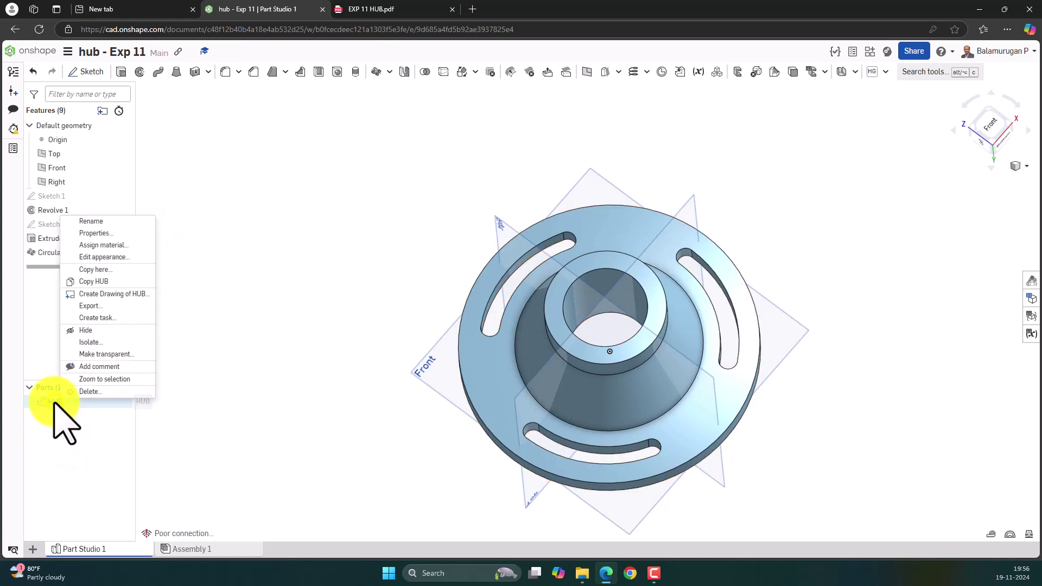
left_click(121, 294)
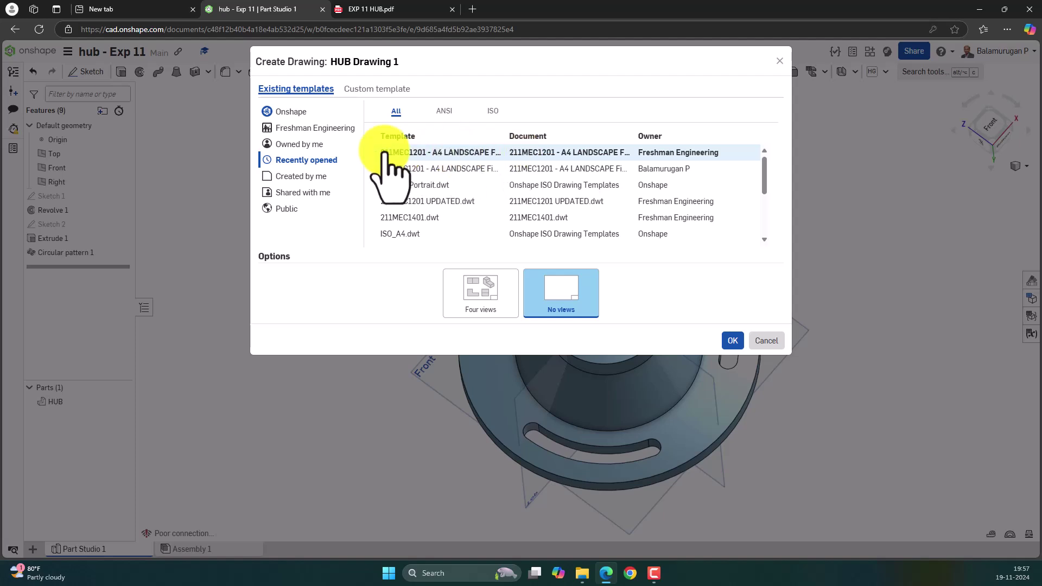
left_click(460, 152)
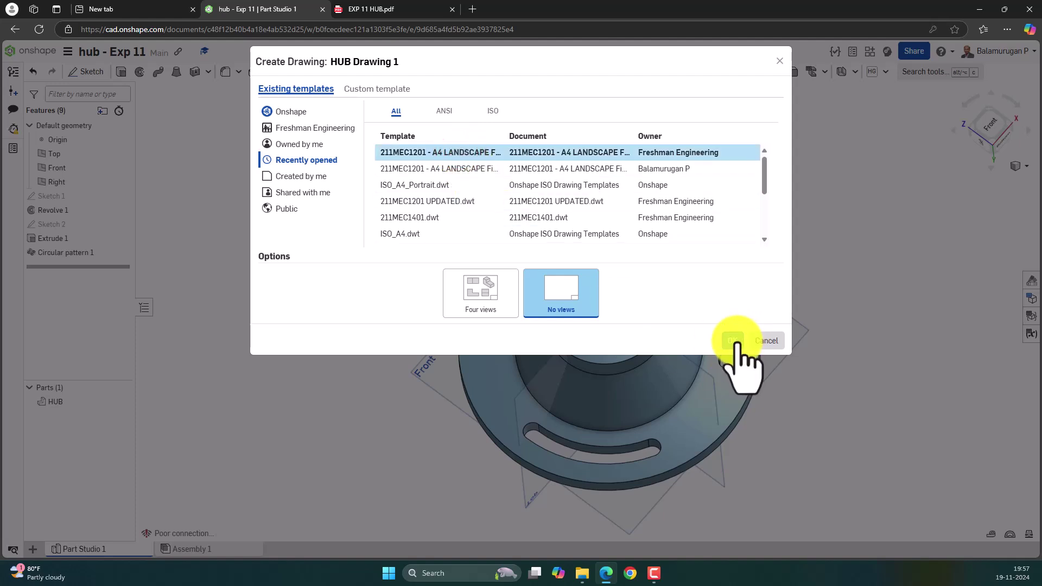
left_click(737, 340)
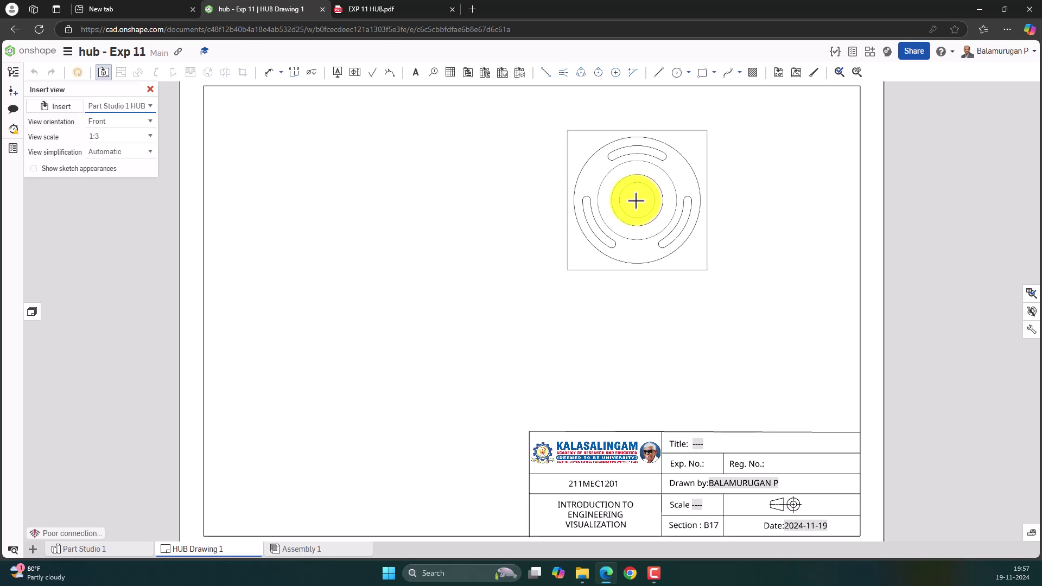
left_click(636, 201)
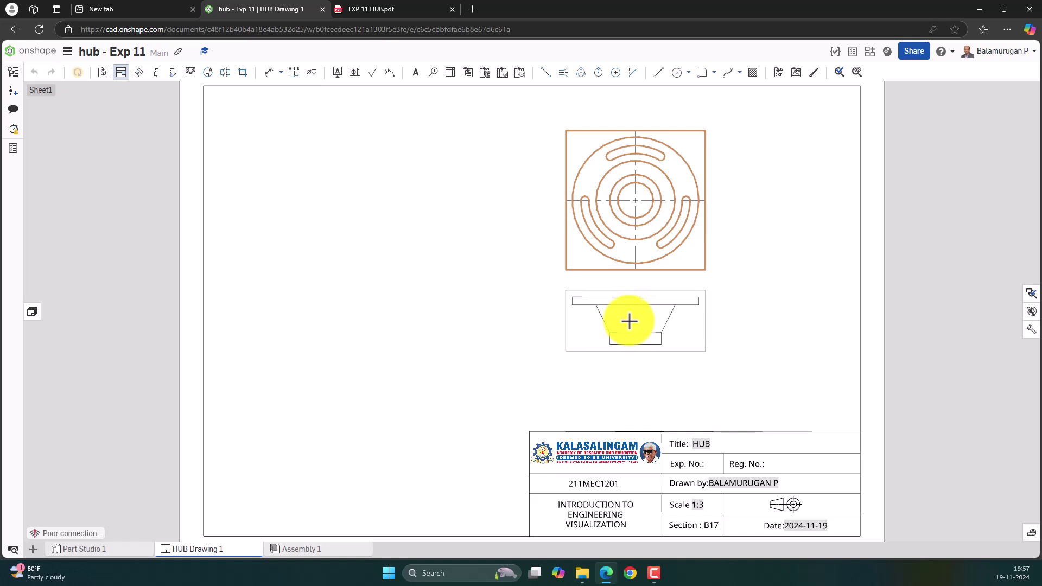
left_click(629, 321)
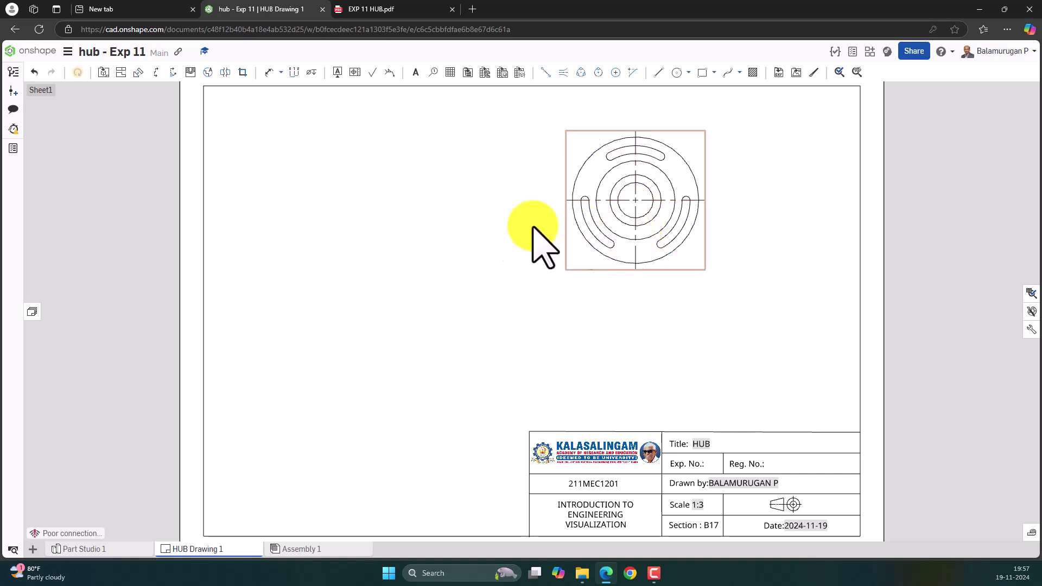
Create vertical section view A through the centre of the front view and place it to the left of that view.
left_click(156, 70)
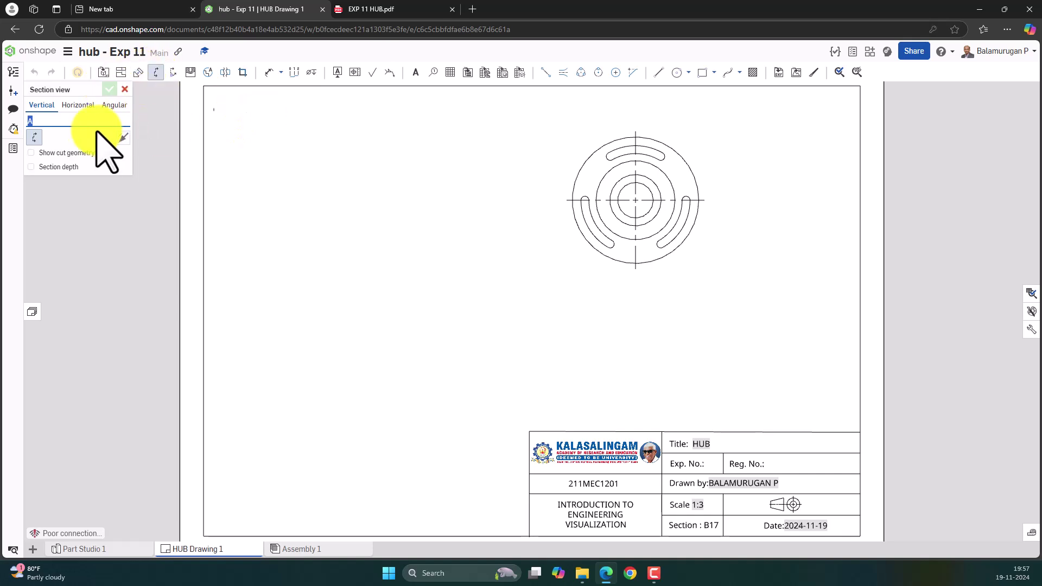
left_click(75, 103)
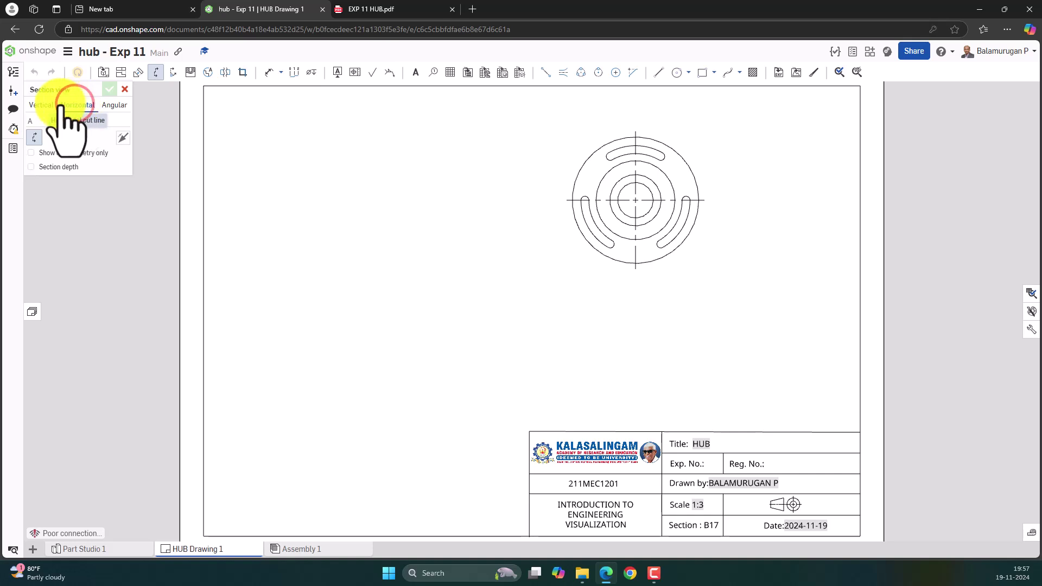
left_click(37, 104)
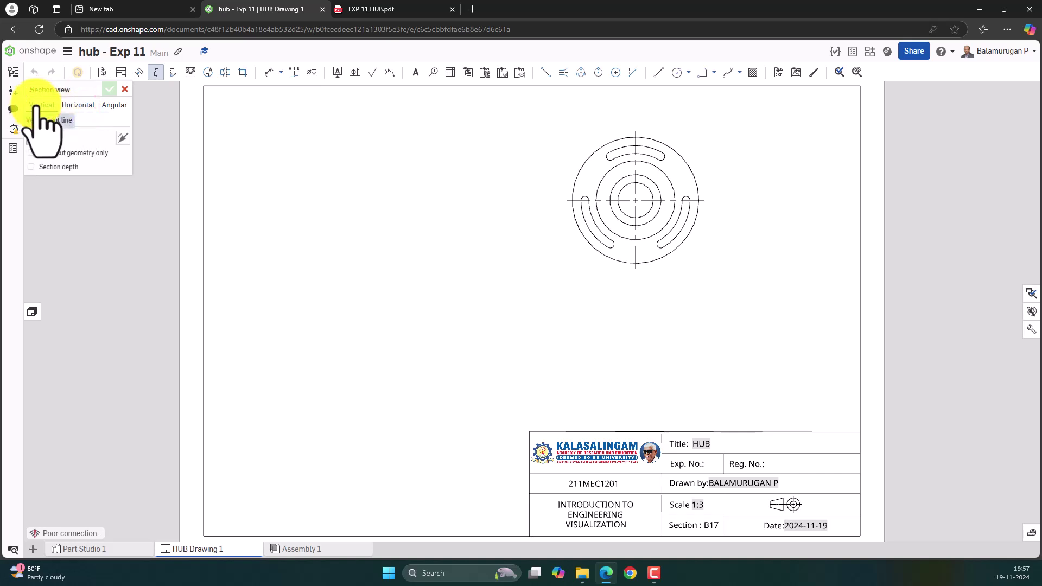
left_click(636, 201)
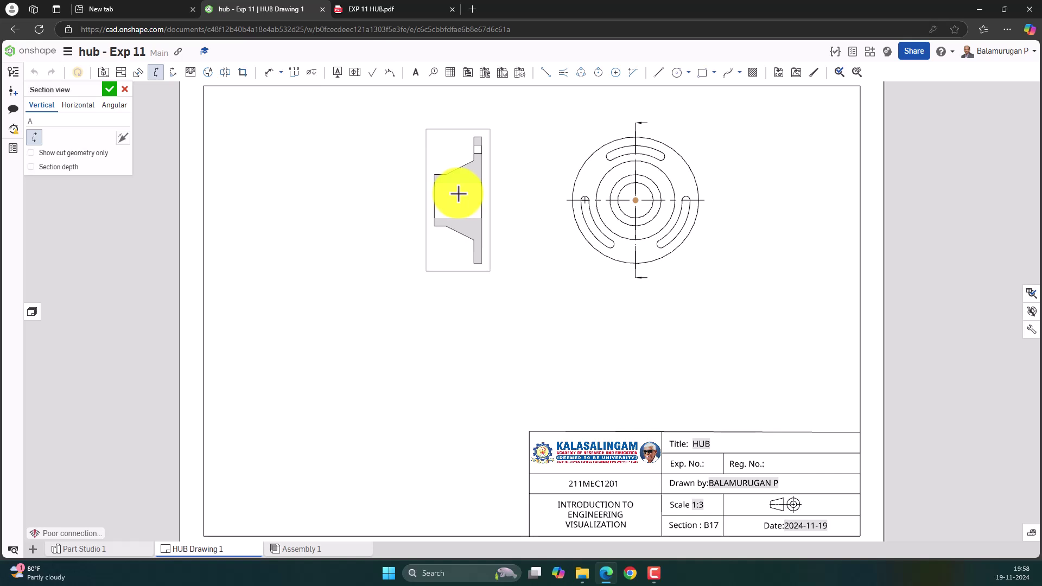
left_click(458, 193)
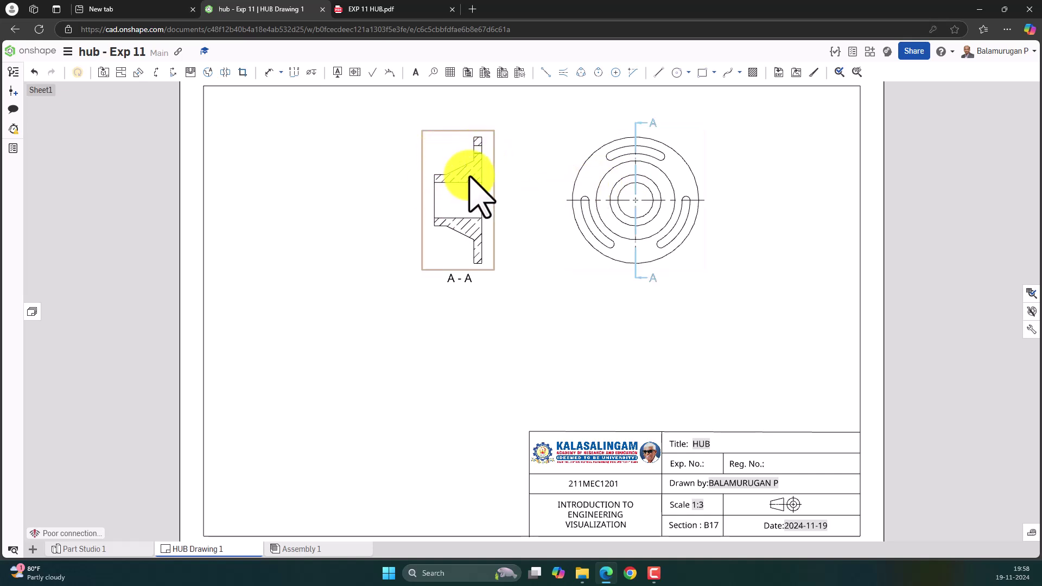
Set the drawing's hatch pattern for views and regions to ANSI.
scroll(468, 177, "up", 2)
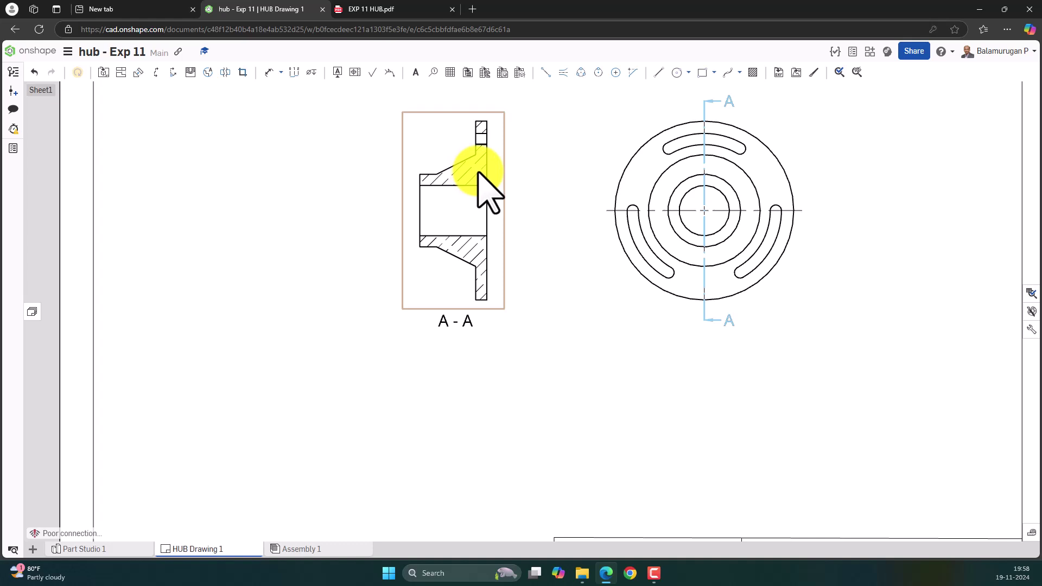
scroll(480, 175, "down", 1)
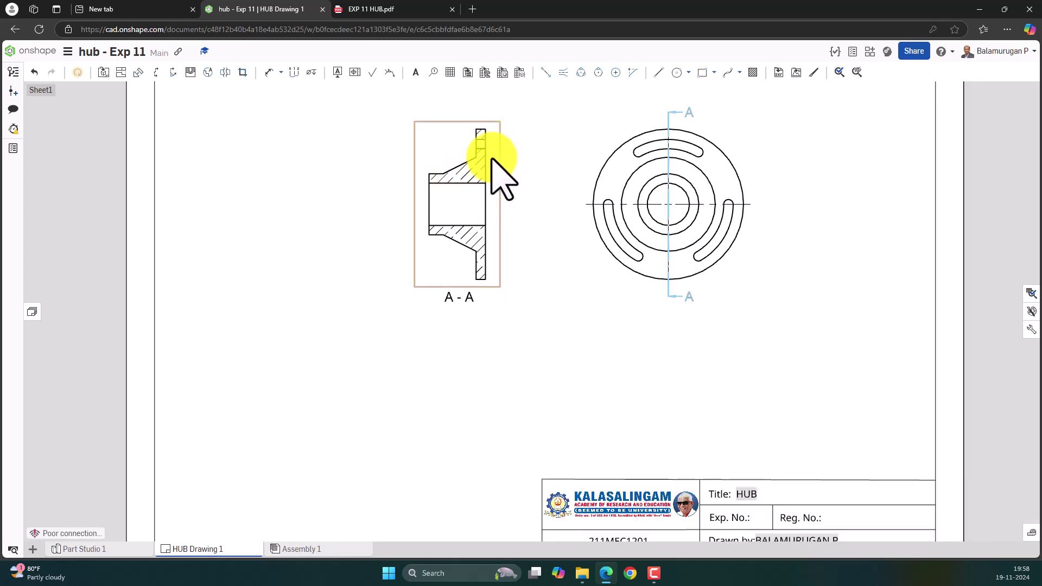
left_click(1031, 329)
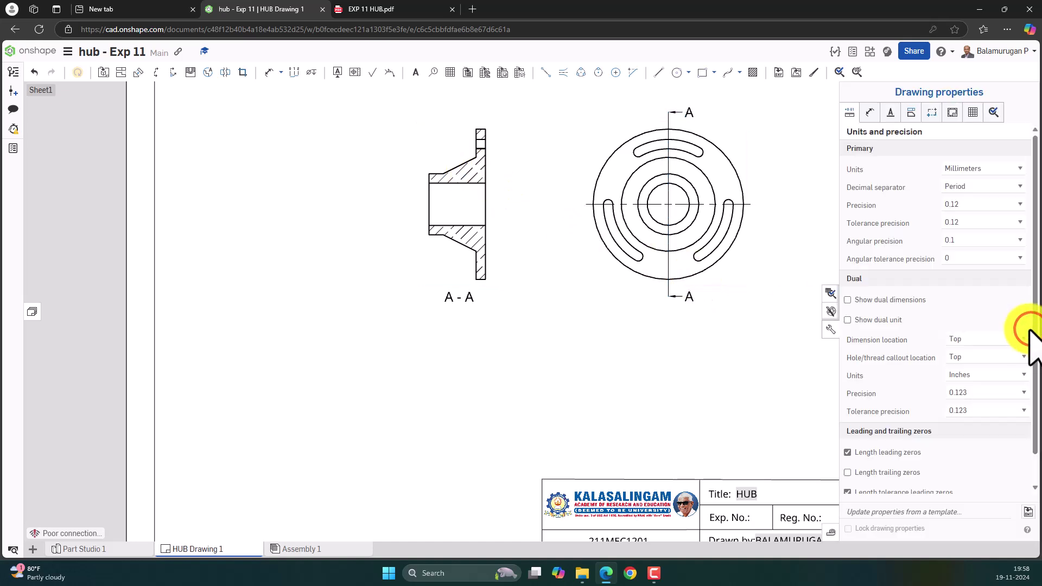
left_click(912, 113)
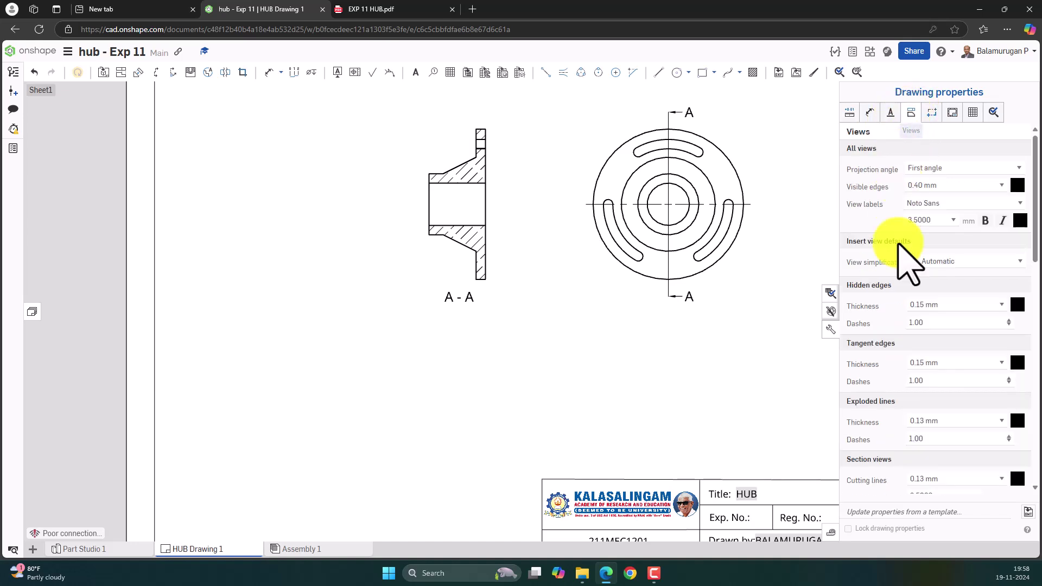
scroll(912, 329, "down", 8)
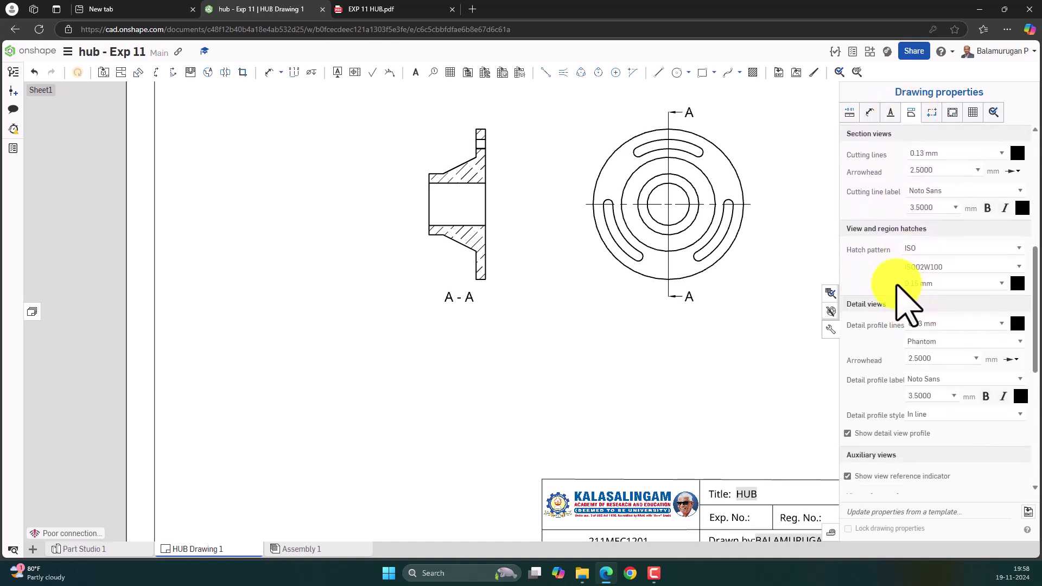
left_click(964, 247)
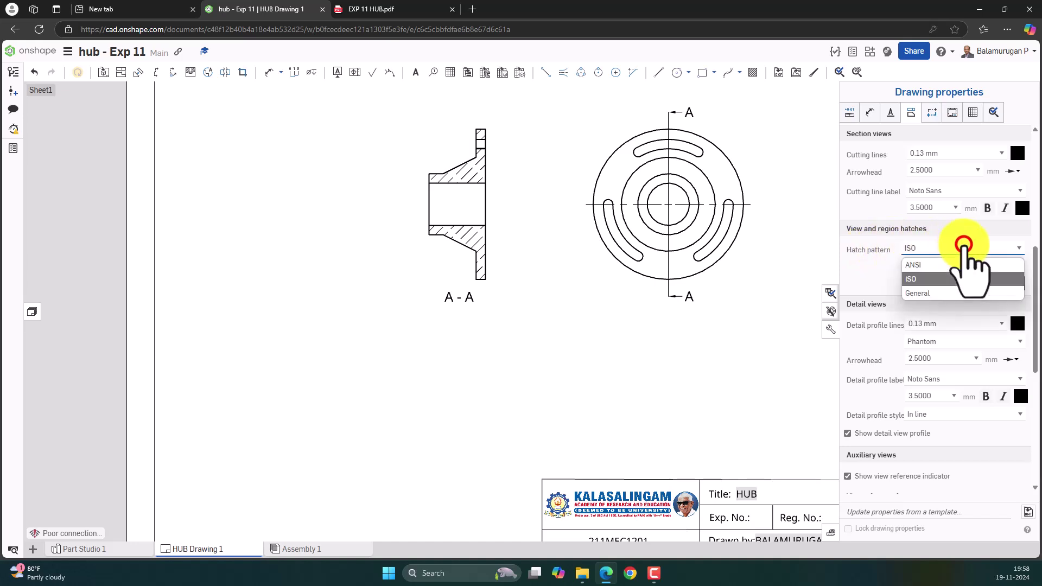
left_click(922, 265)
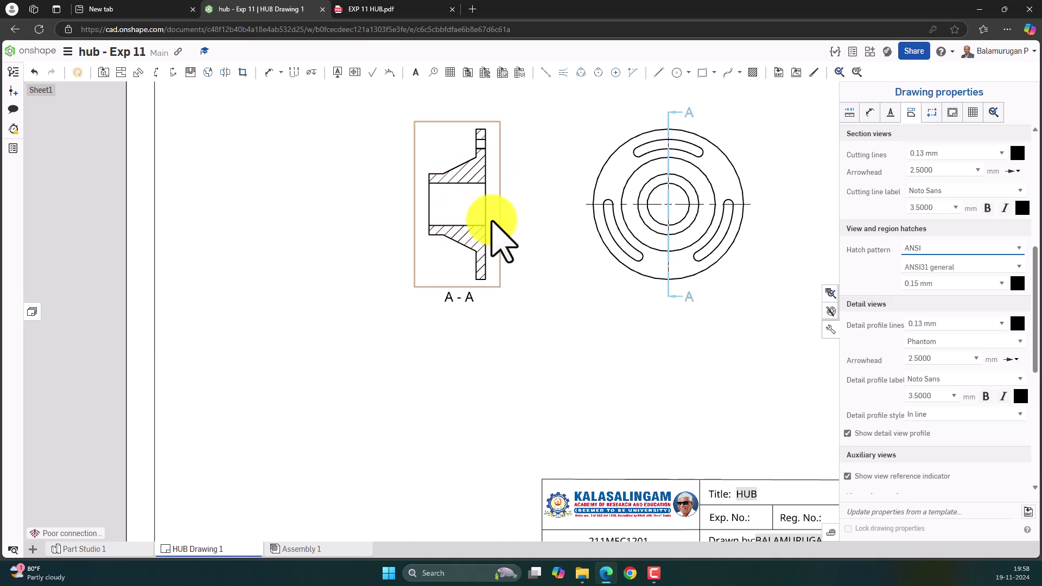
Project an isometric view from the front view, place it below section A-A, and display it shaded.
scroll(492, 260, "down", 3)
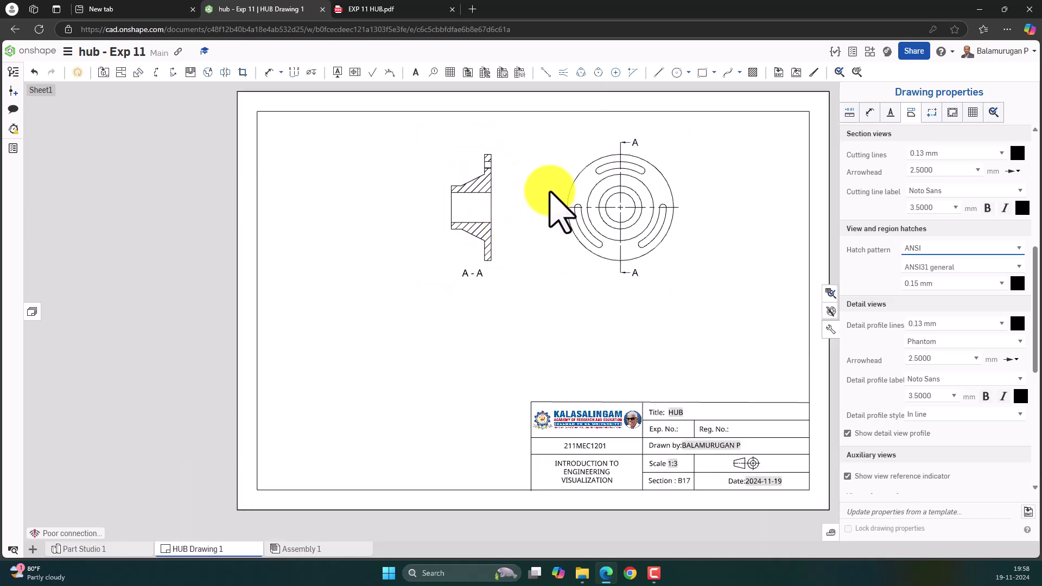
left_click(122, 72)
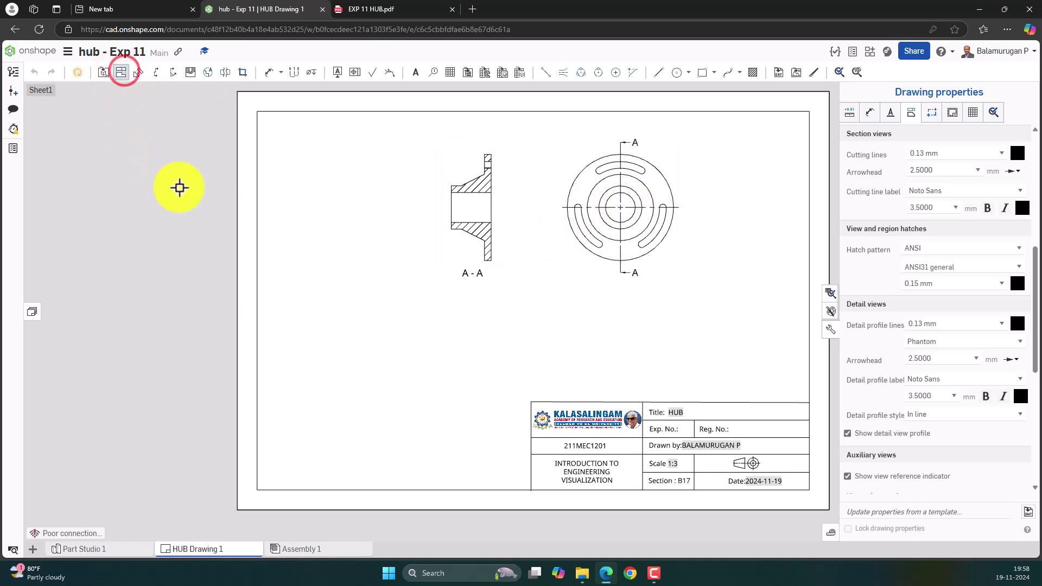
left_click(614, 224)
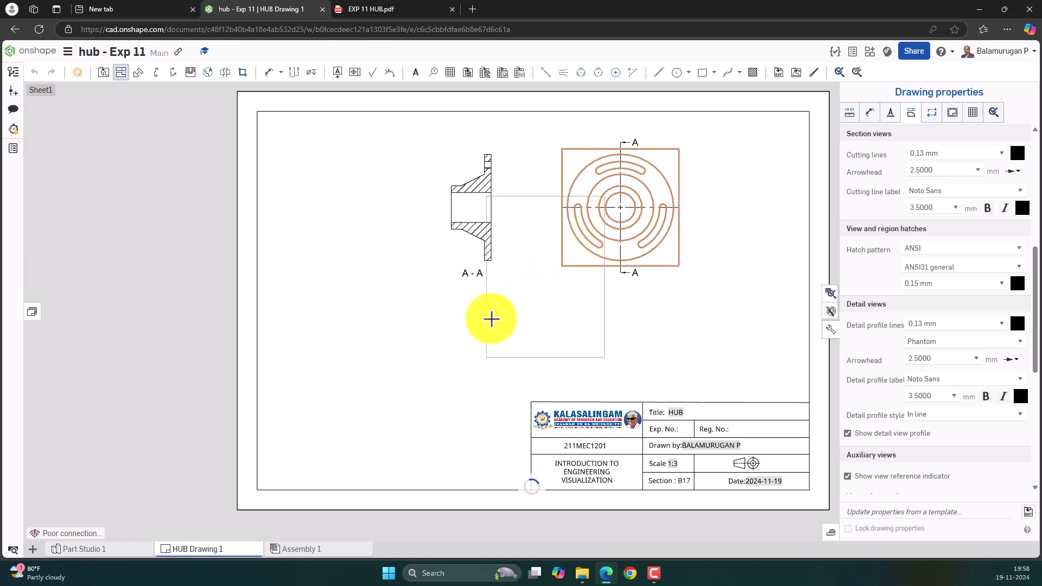
left_click(414, 360)
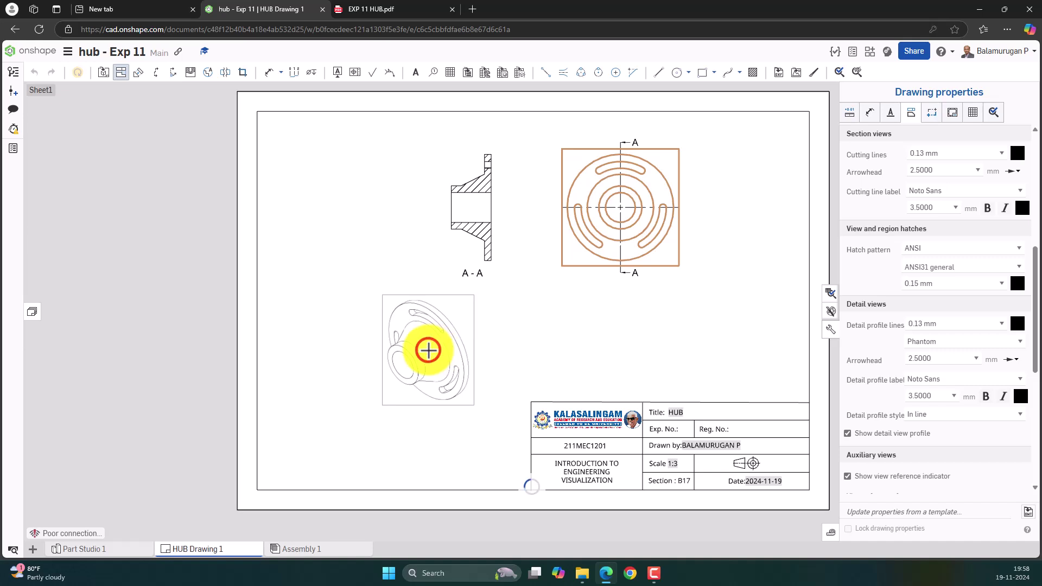
left_click(428, 350)
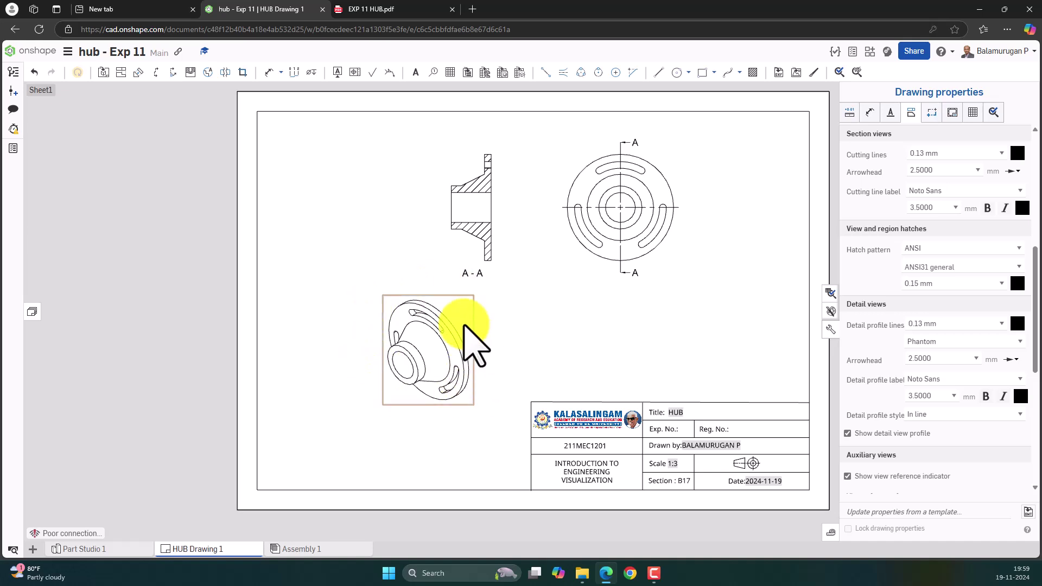
right_click(462, 288)
mouse_move(480, 293)
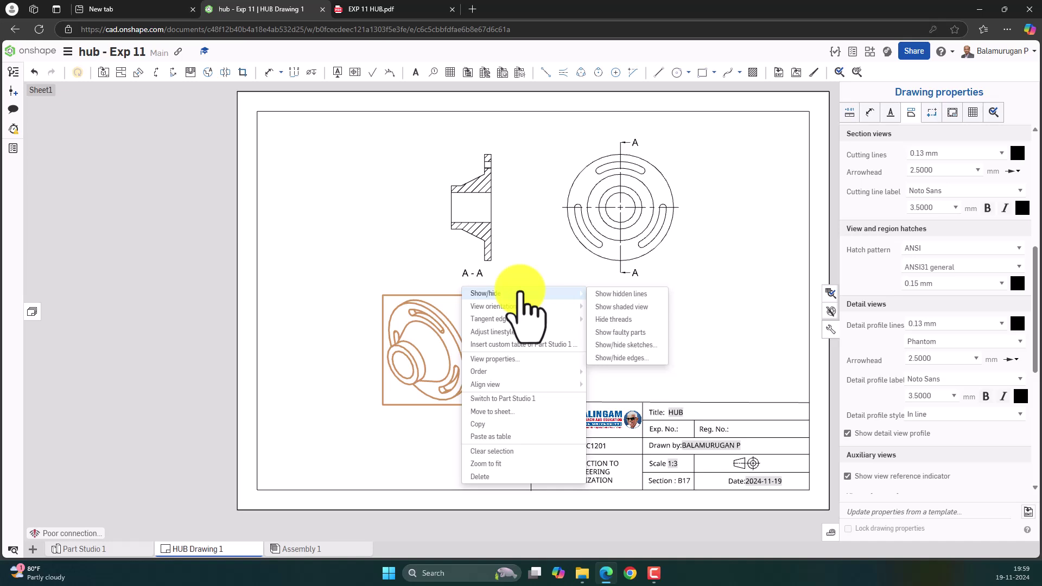
left_click(615, 307)
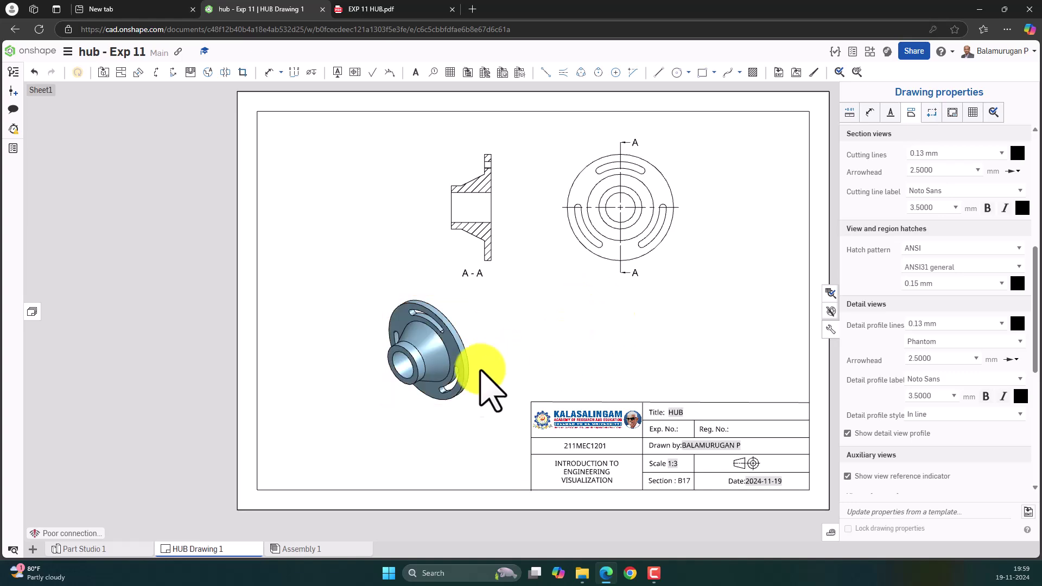
Add a horizontal centerline through the bore in section view A-A.
scroll(618, 208, "up", 1)
scroll(619, 217, "up", 1)
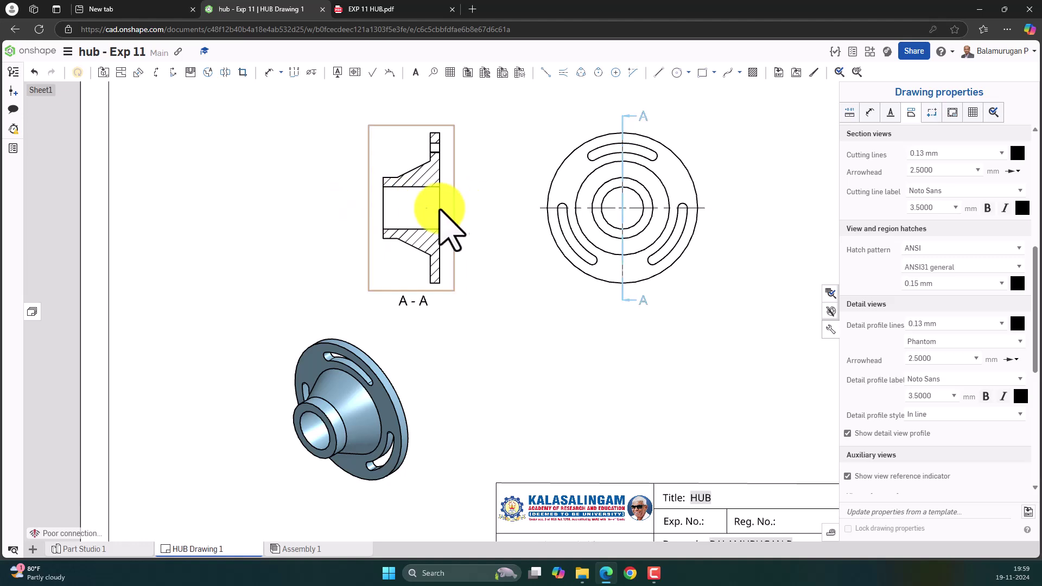
left_click(565, 71)
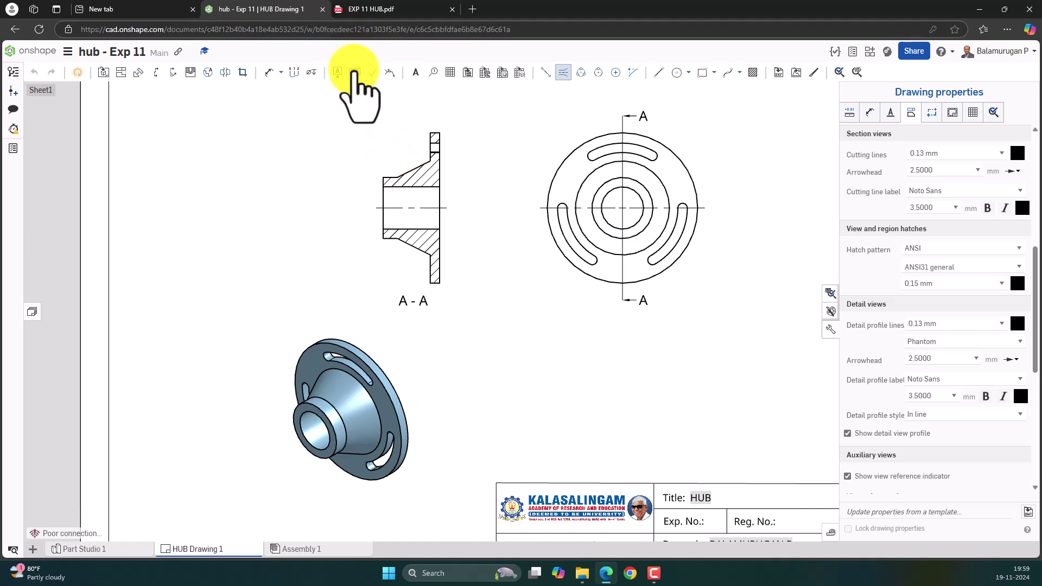
Dimension the outer height of the hub's small end in section view A-A and prefix it with the diameter symbol Ø.
left_click(268, 73)
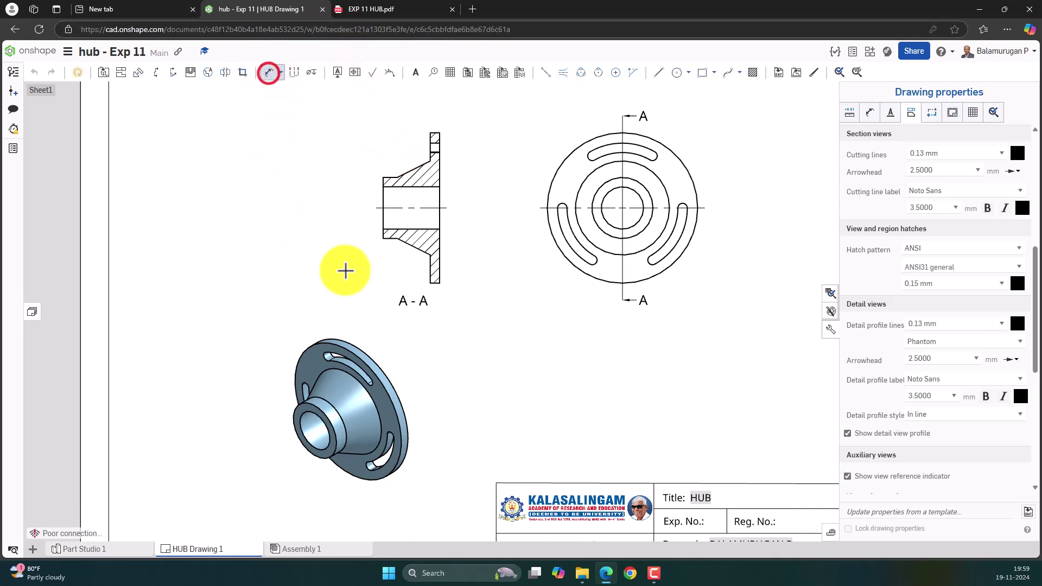
left_click(383, 239)
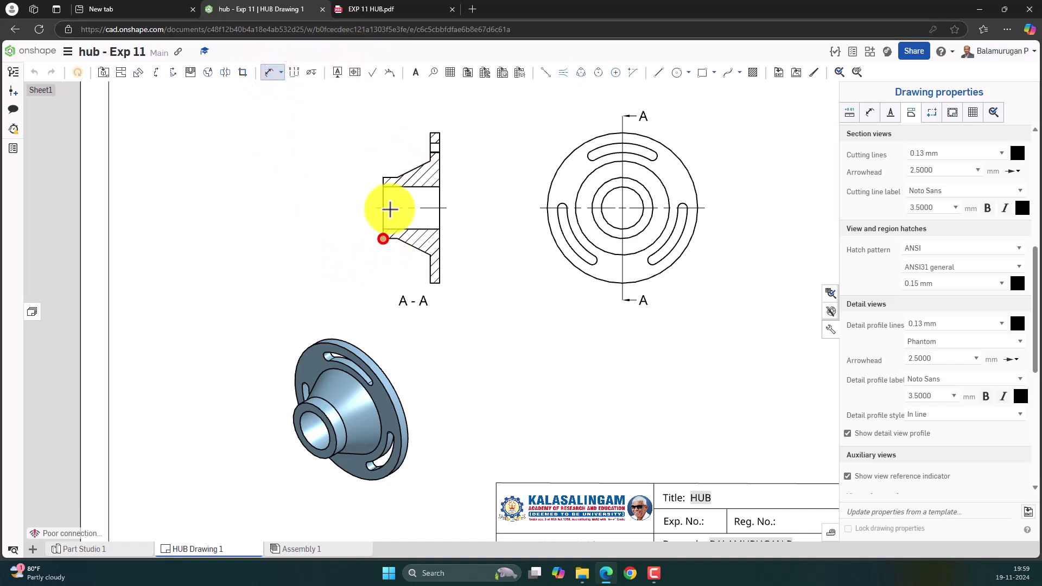
left_click(383, 177)
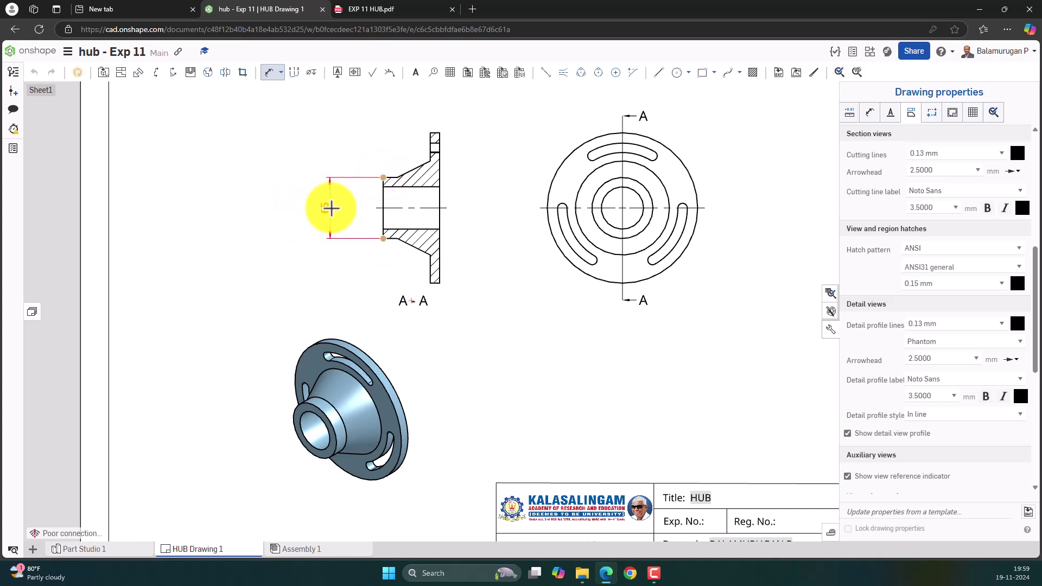
left_click(331, 206)
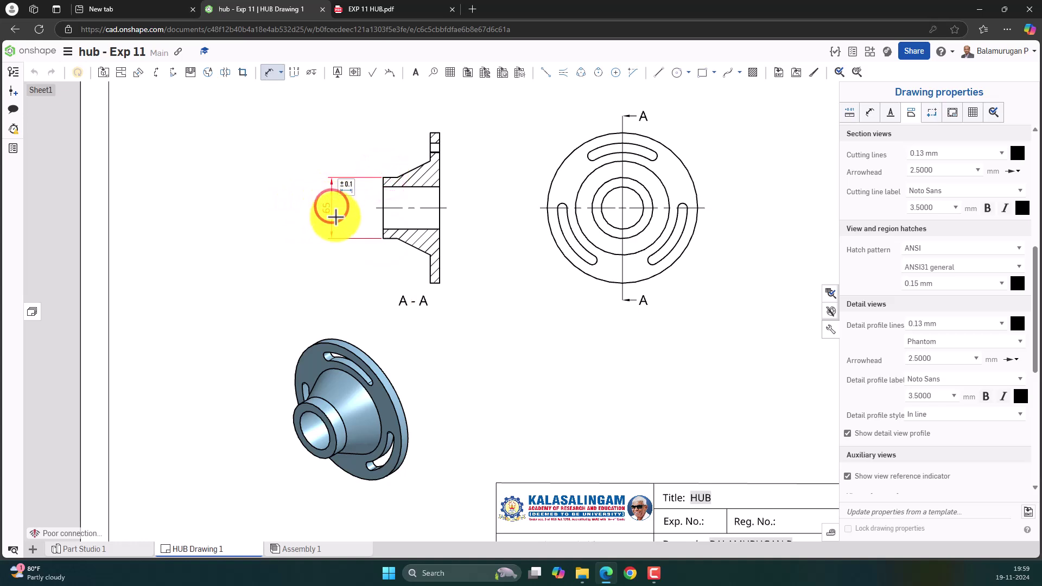
left_click(346, 185)
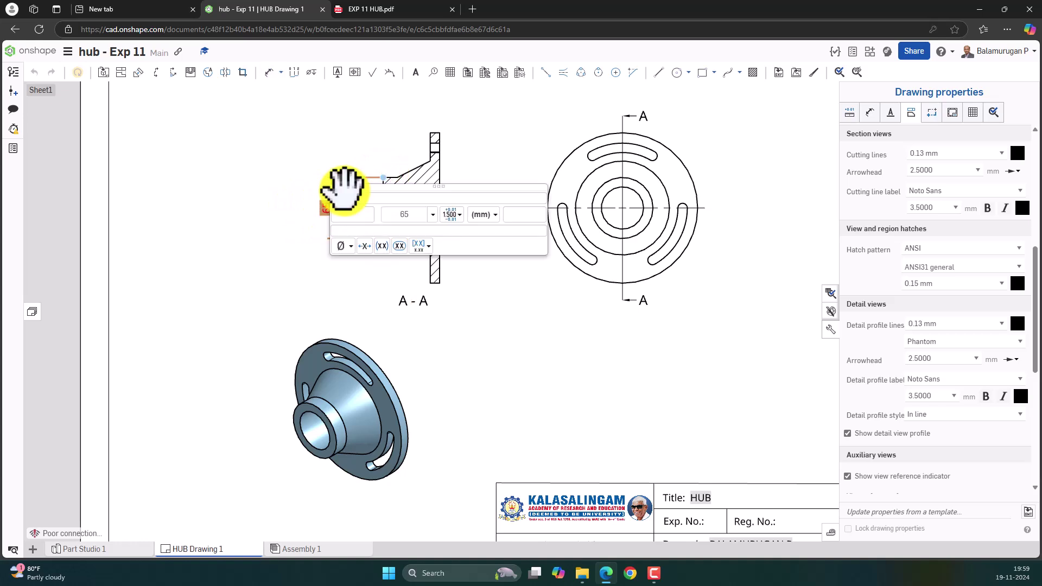
left_click(339, 245)
left_click(345, 271)
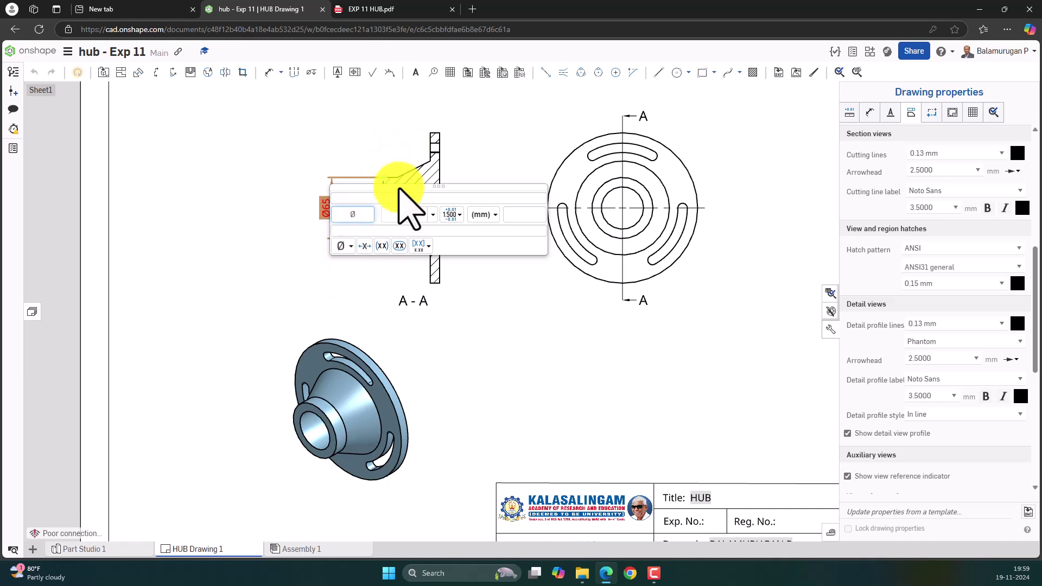
left_click(390, 151)
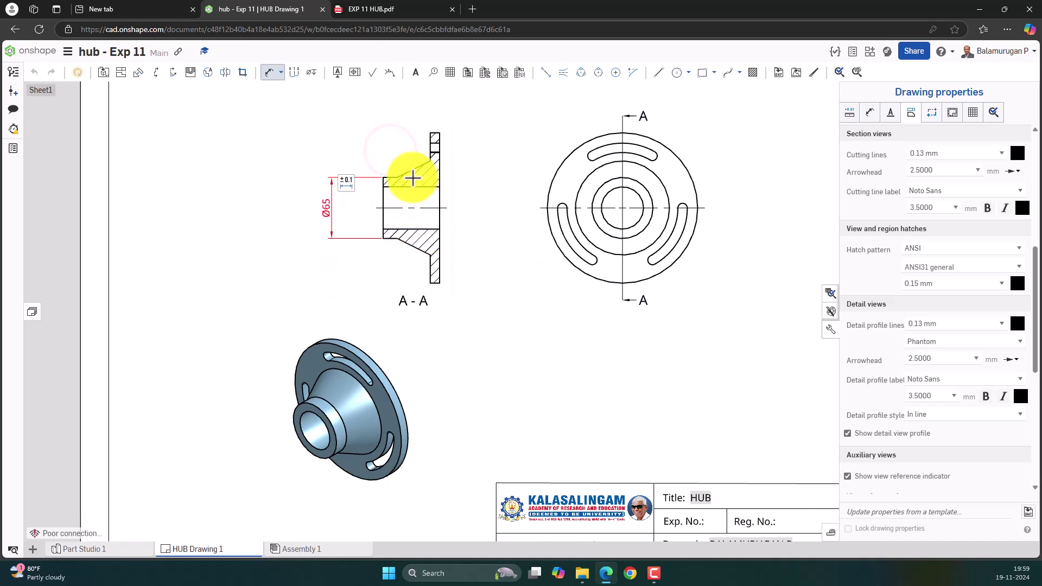
Dimension the bore in section view A-A between the hub outline and its outer dimension, prefixed with the diameter symbol Ø.
left_click(383, 187)
left_click(383, 228)
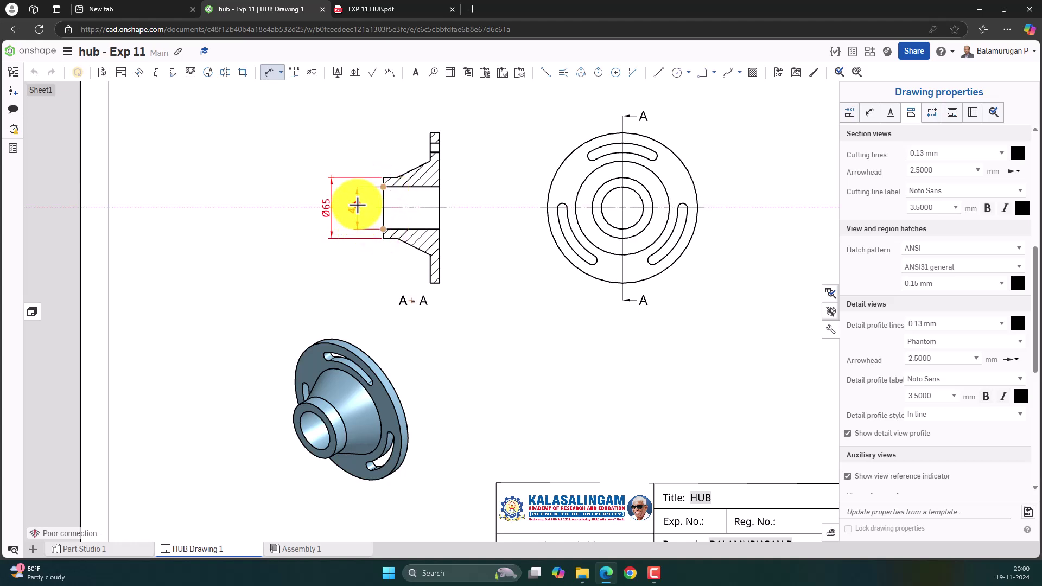
left_click(362, 202)
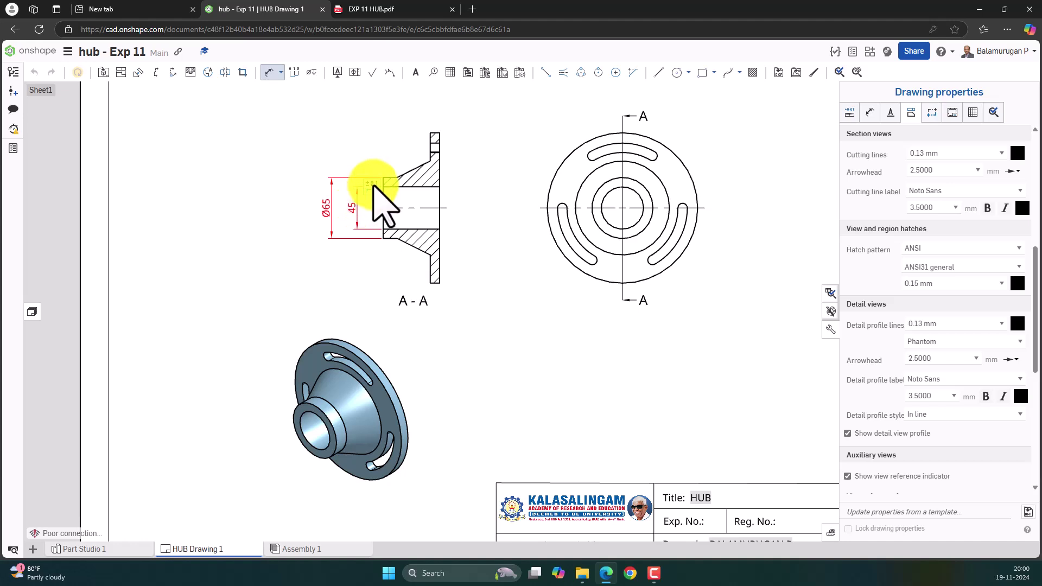
left_click(367, 187)
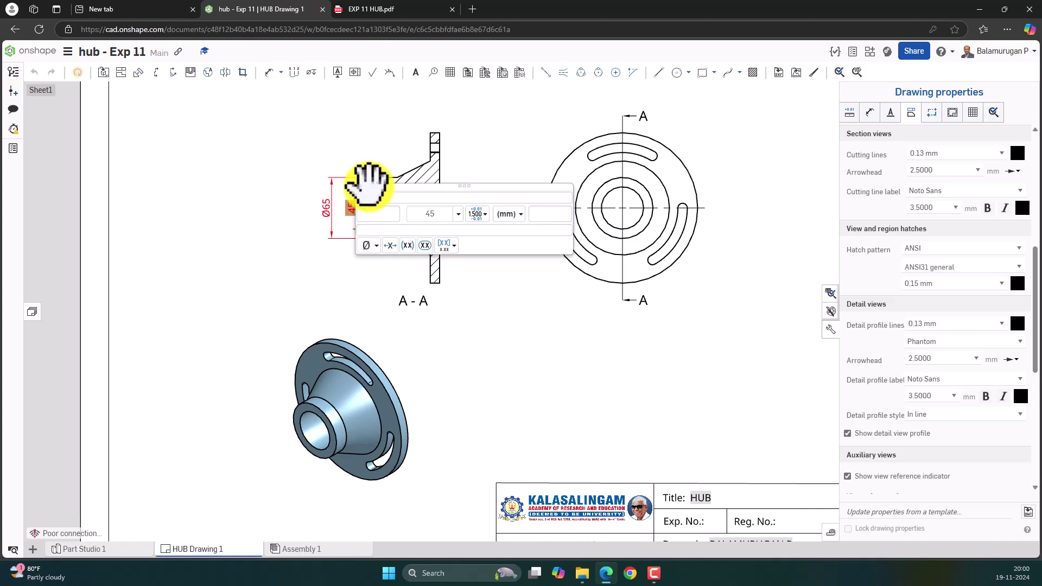
left_click(372, 242)
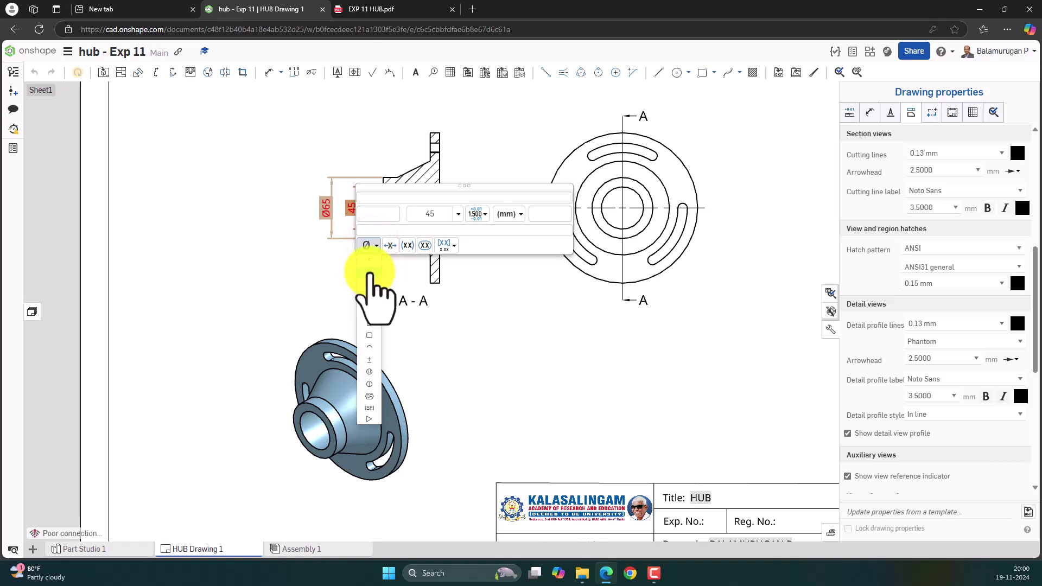
left_click(369, 272)
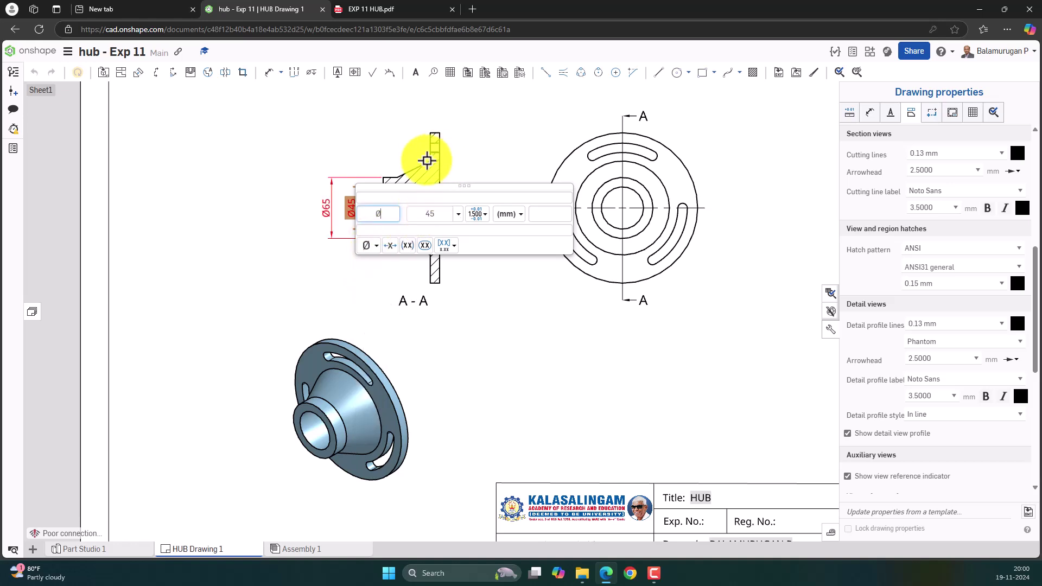
left_click(453, 158)
left_click(300, 82)
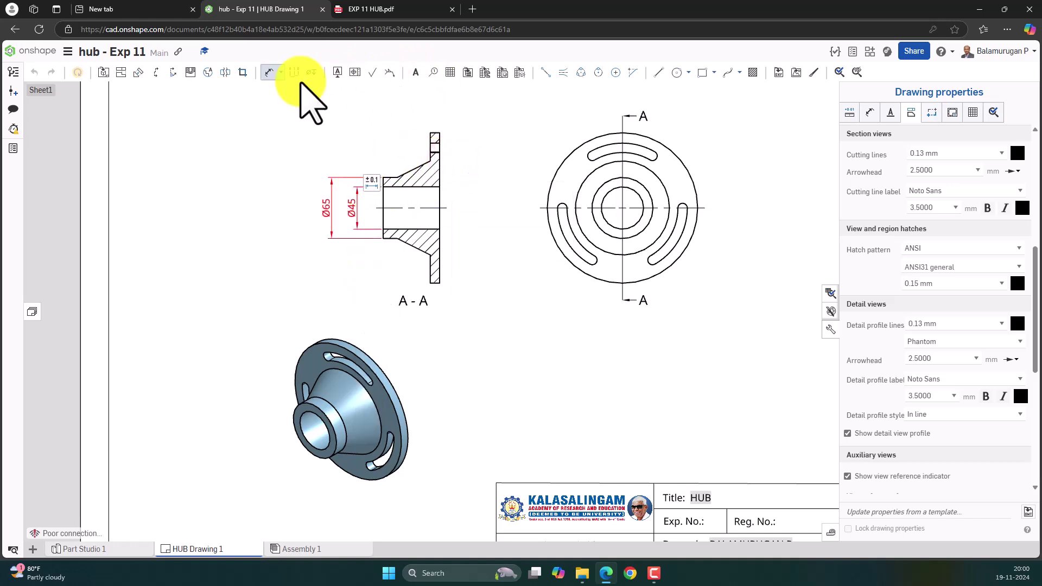
Dimension the cone's large end where it meets the flange in section A-A, placed outside the other dimensions, with the diameter symbol Ø.
left_click(431, 160)
left_click(432, 254)
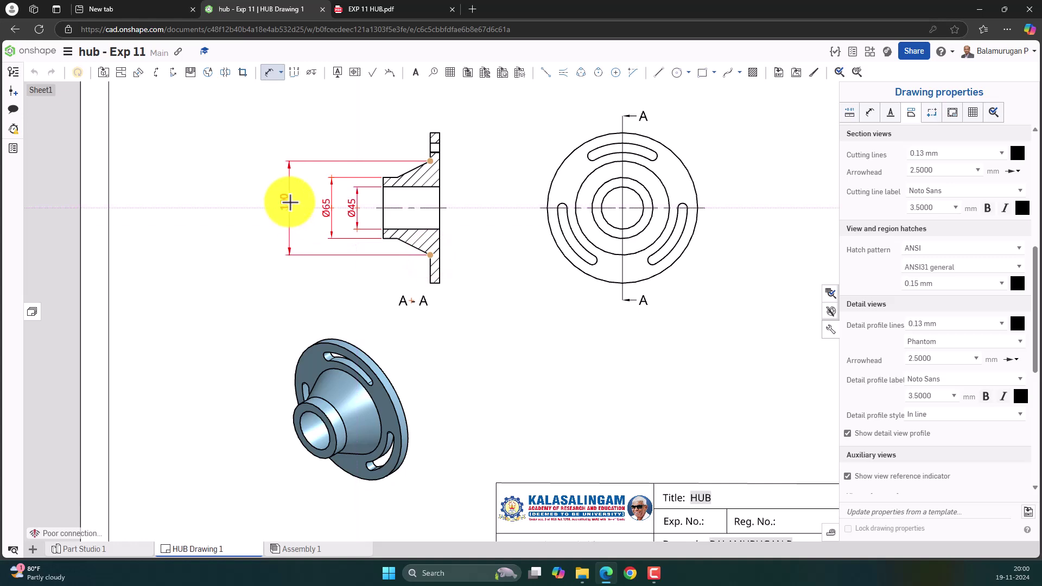
left_click(286, 212)
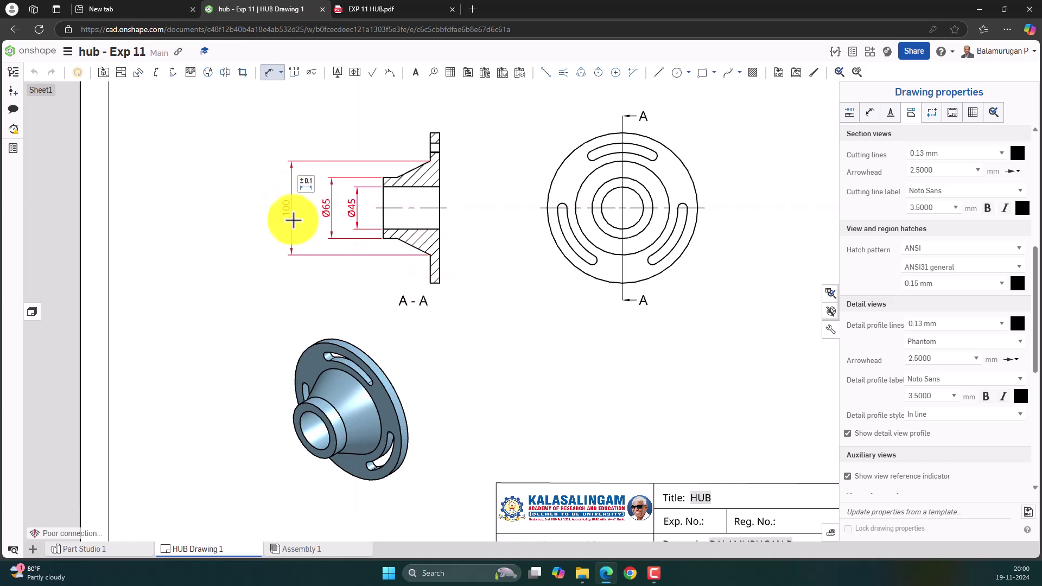
double_click(307, 184)
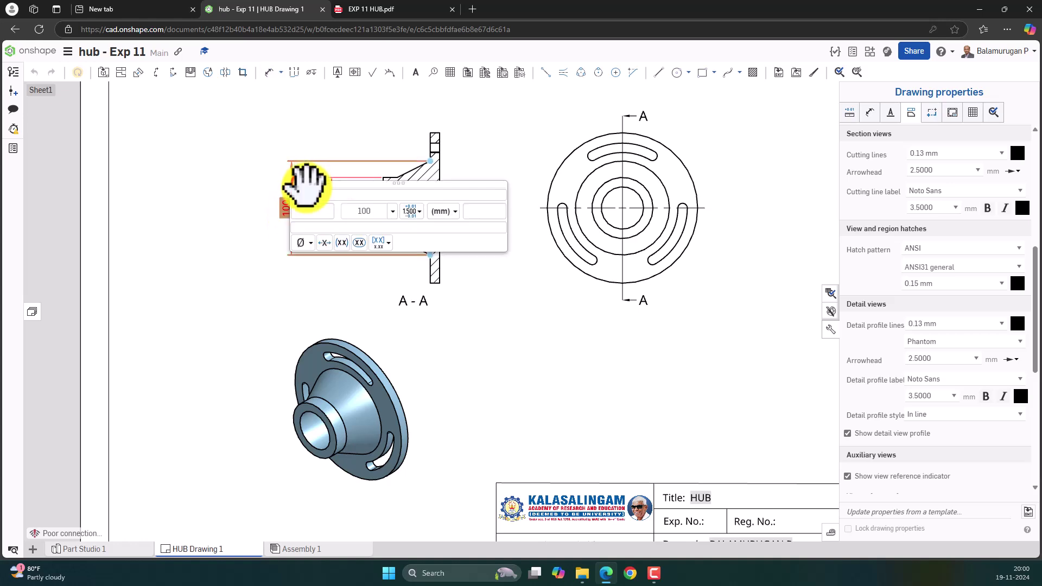
left_click(302, 243)
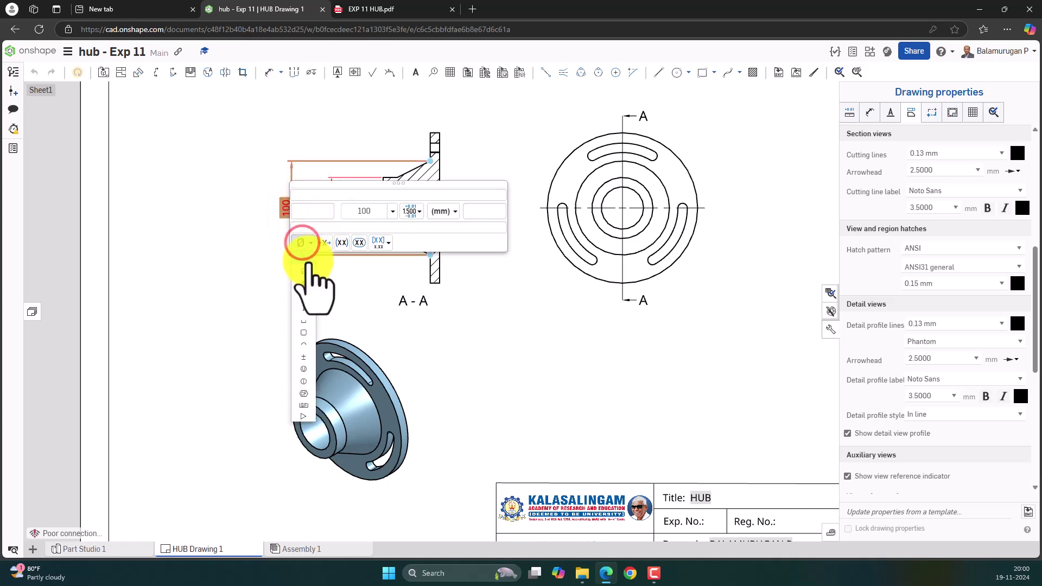
left_click(304, 270)
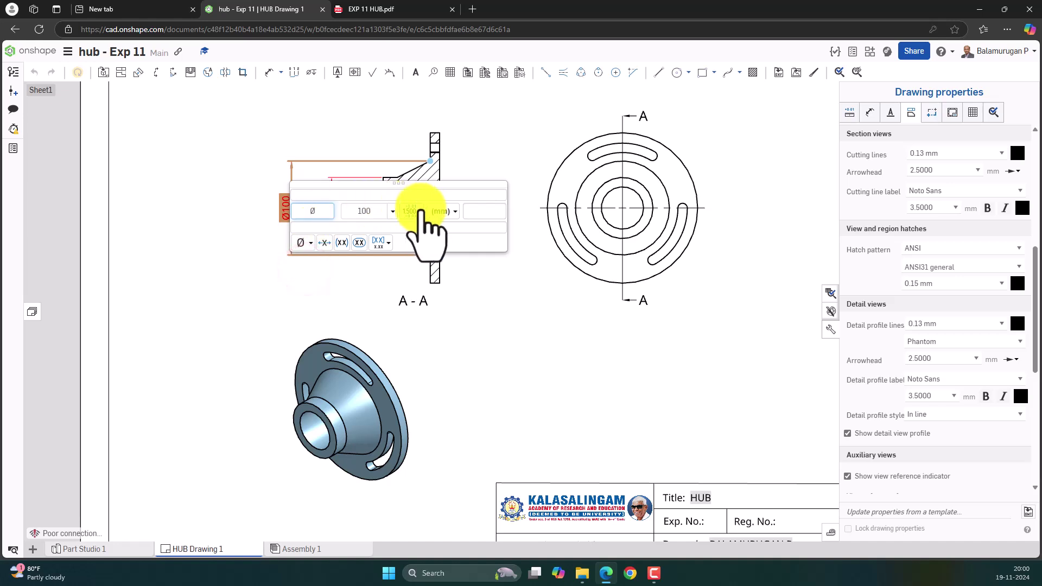
left_click(464, 155)
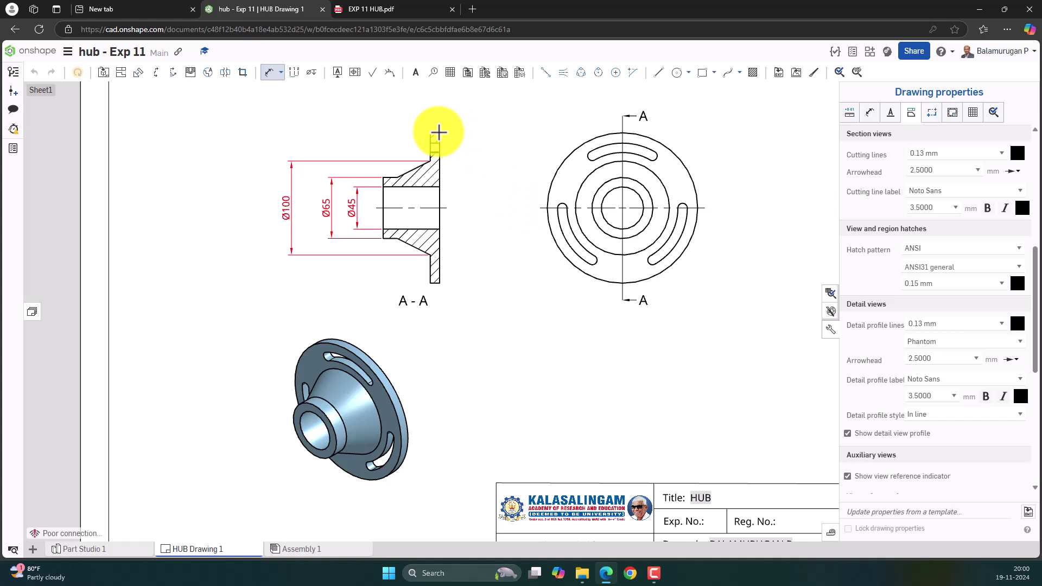
Dimension the flange's overall height on the flange side of section view A-A and prefix it with the diameter symbol Ø.
left_click(439, 283)
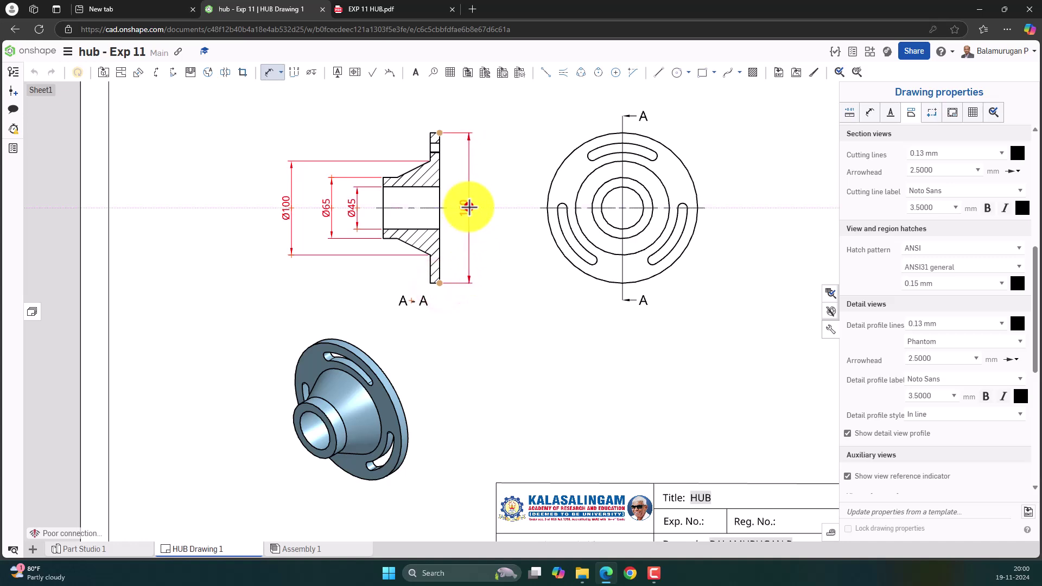
left_click(469, 207)
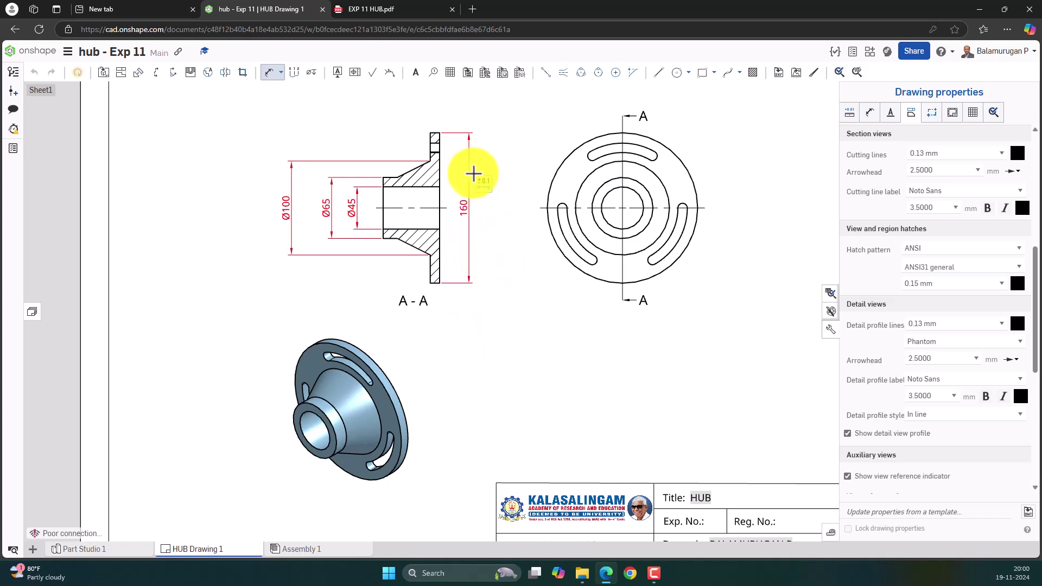
left_click(469, 208)
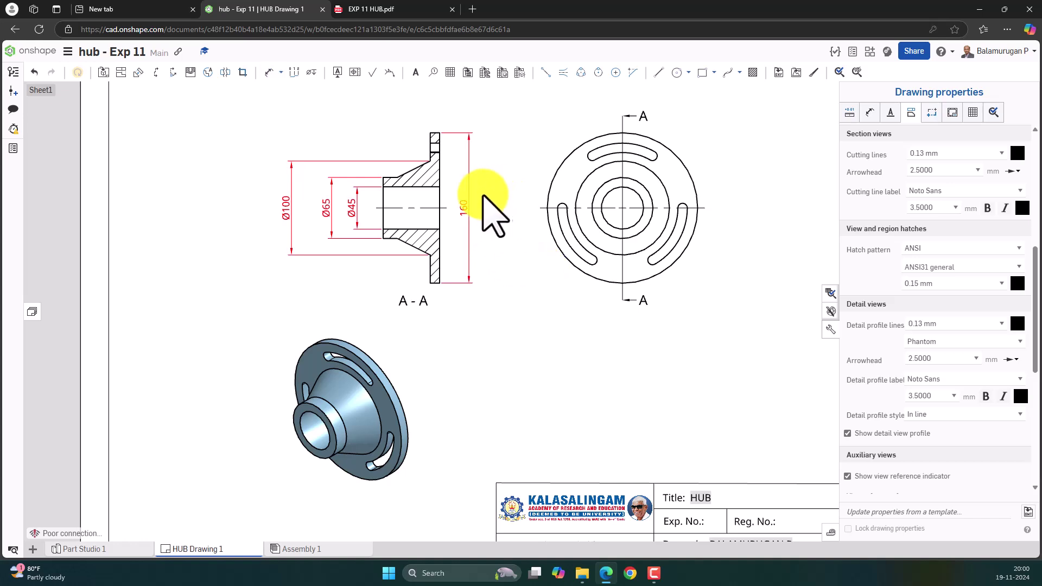
left_click(465, 207)
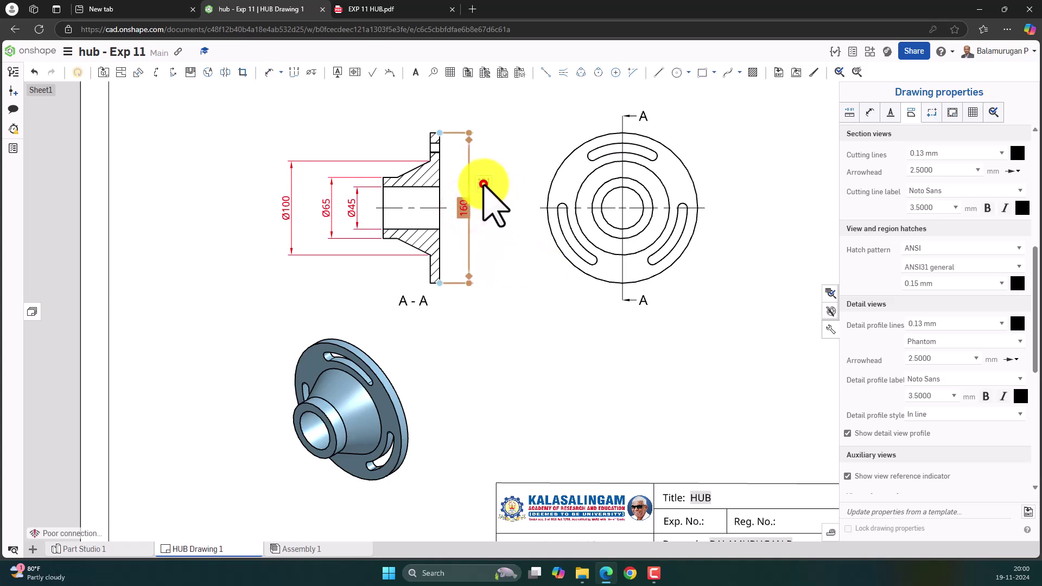
double_click(483, 183)
left_click(481, 240)
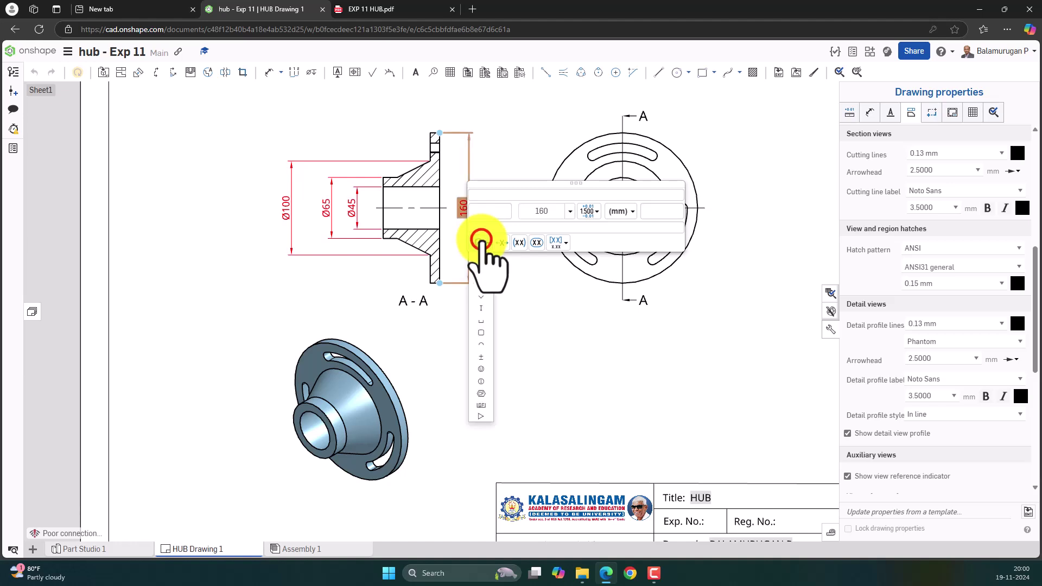
left_click(480, 272)
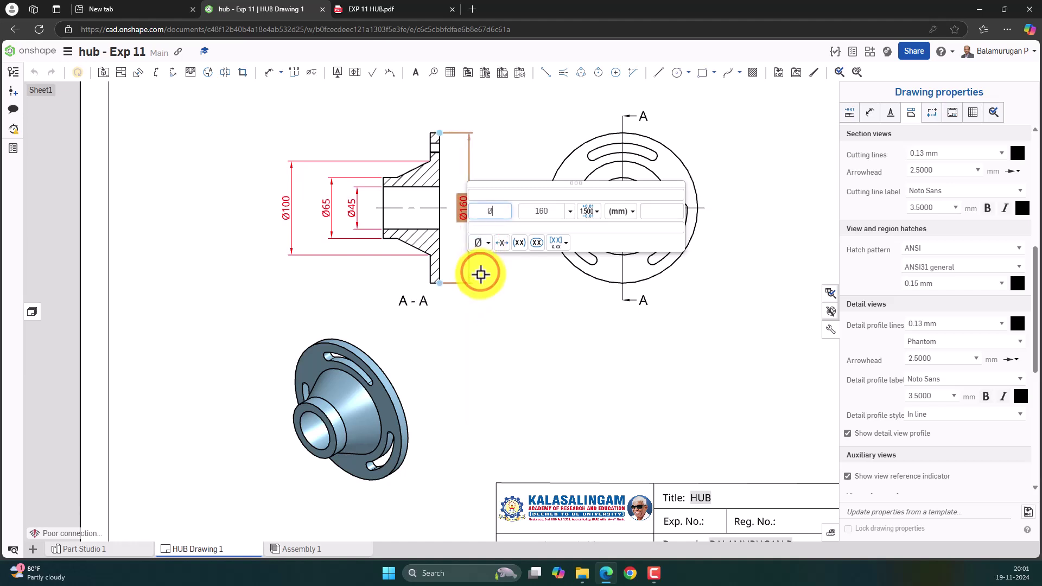
left_click(511, 281)
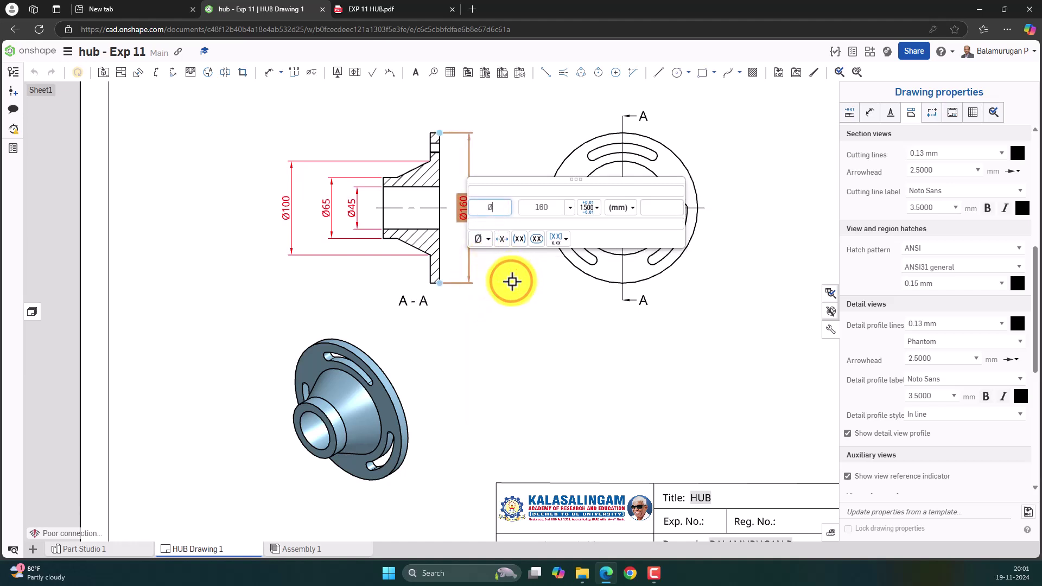
key("Return")
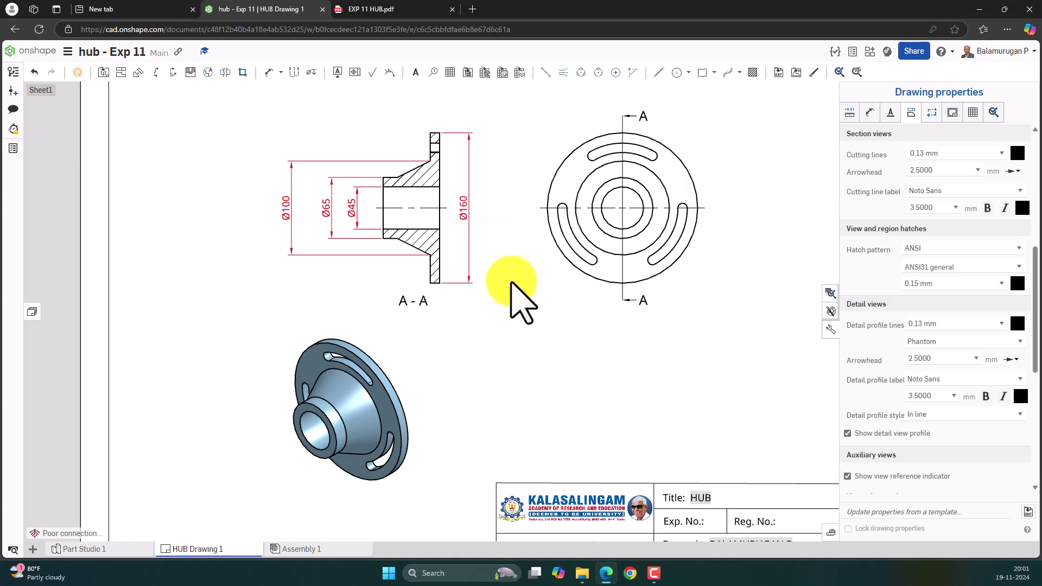
Add a three-point circular centerline through the end-arc centres of the three curved slots in the front view.
left_click(585, 211)
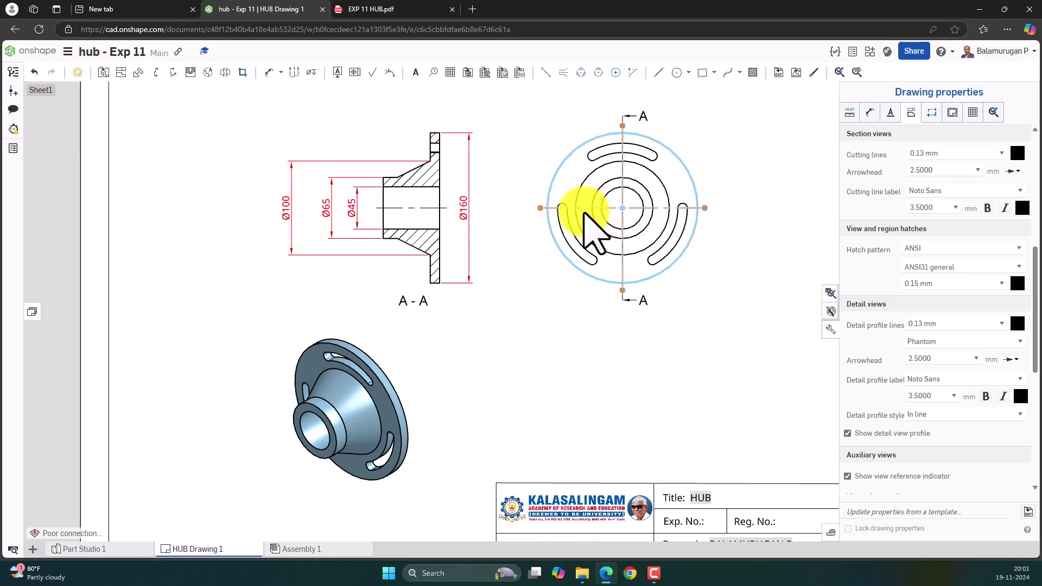
scroll(651, 160, "up", 3)
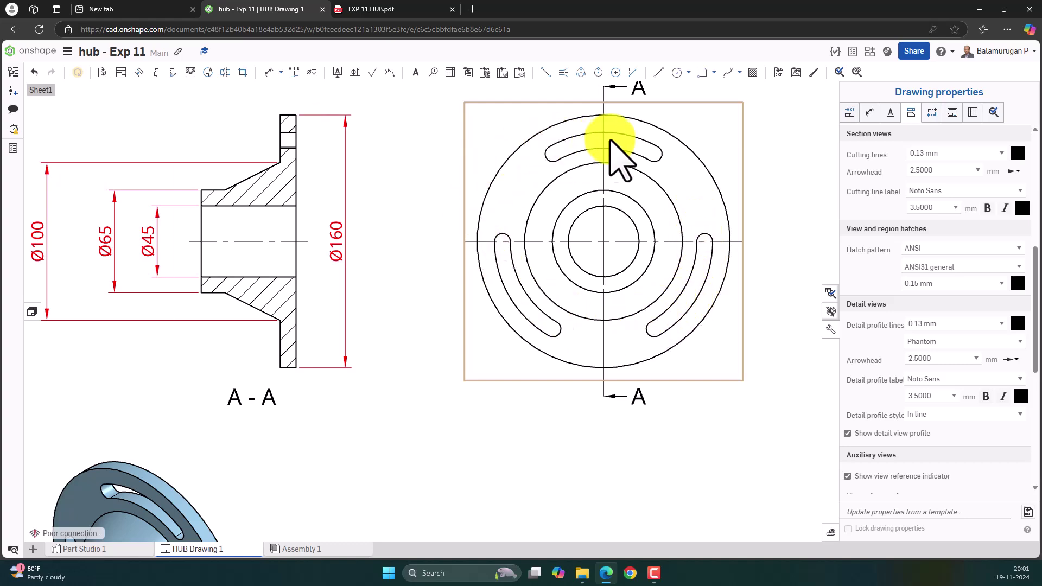
scroll(689, 228, "down", 5)
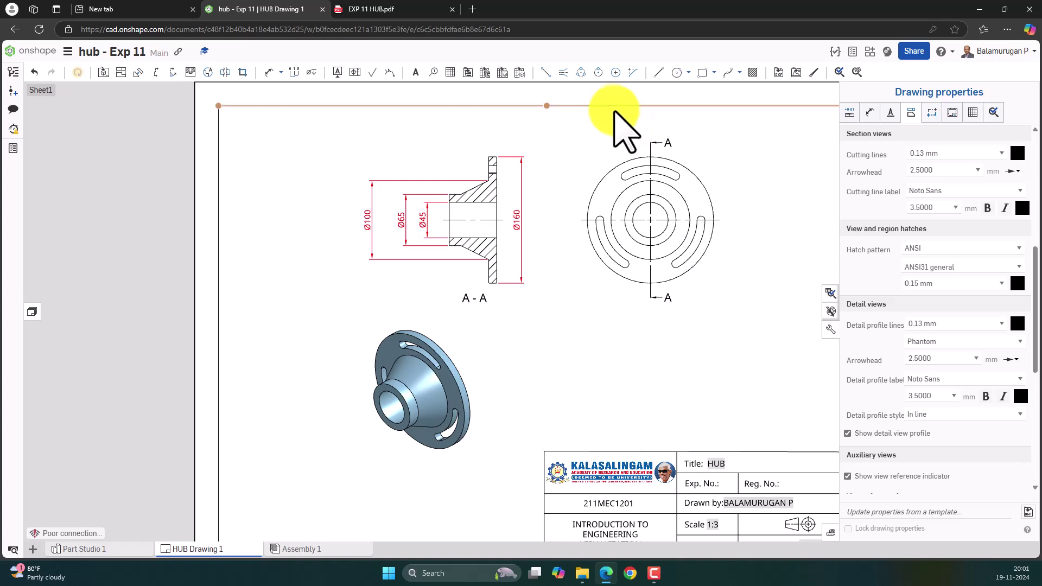
scroll(619, 127, "up", 3)
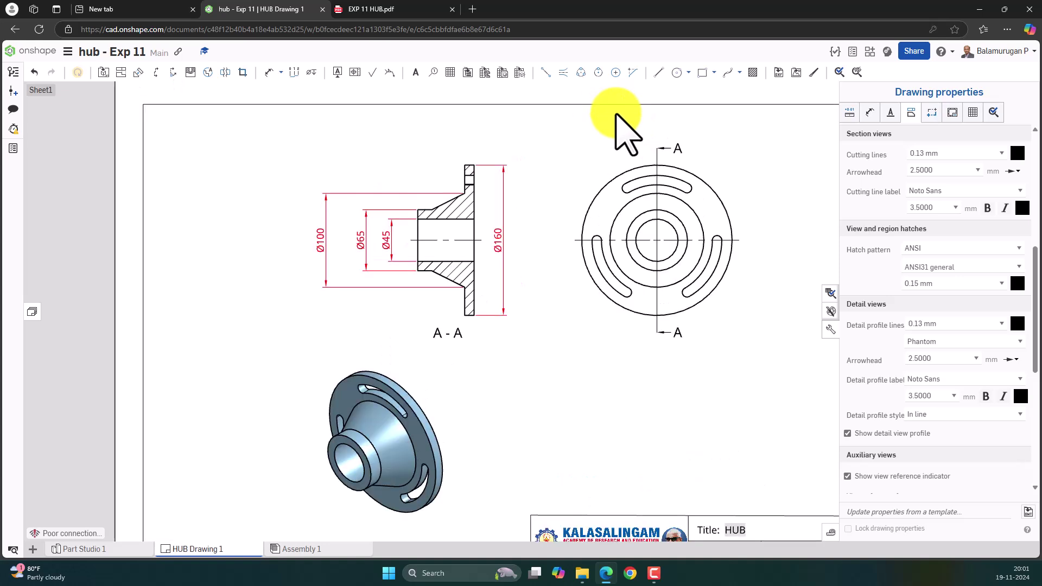
left_click(581, 72)
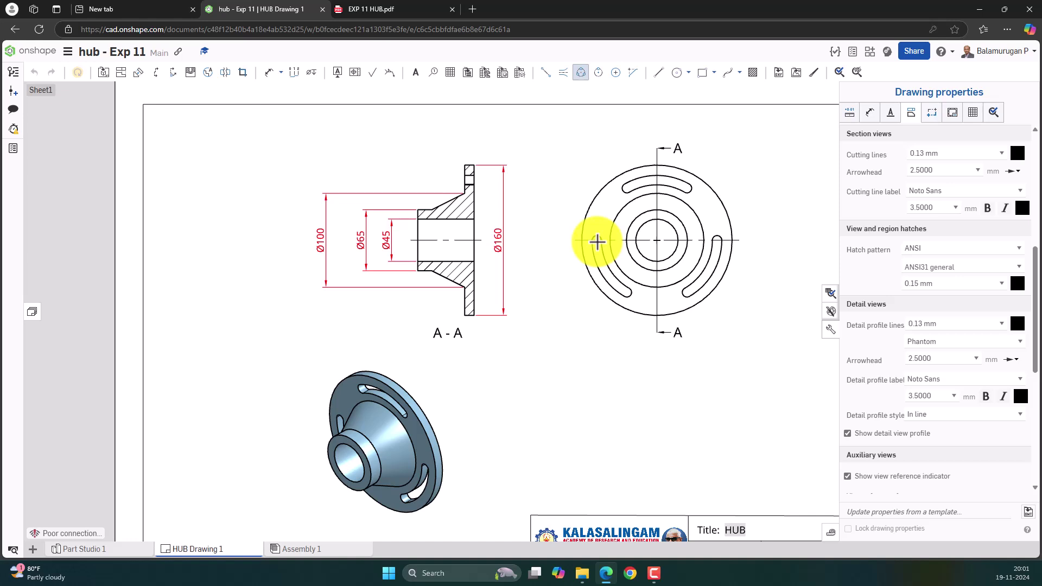
left_click(597, 241)
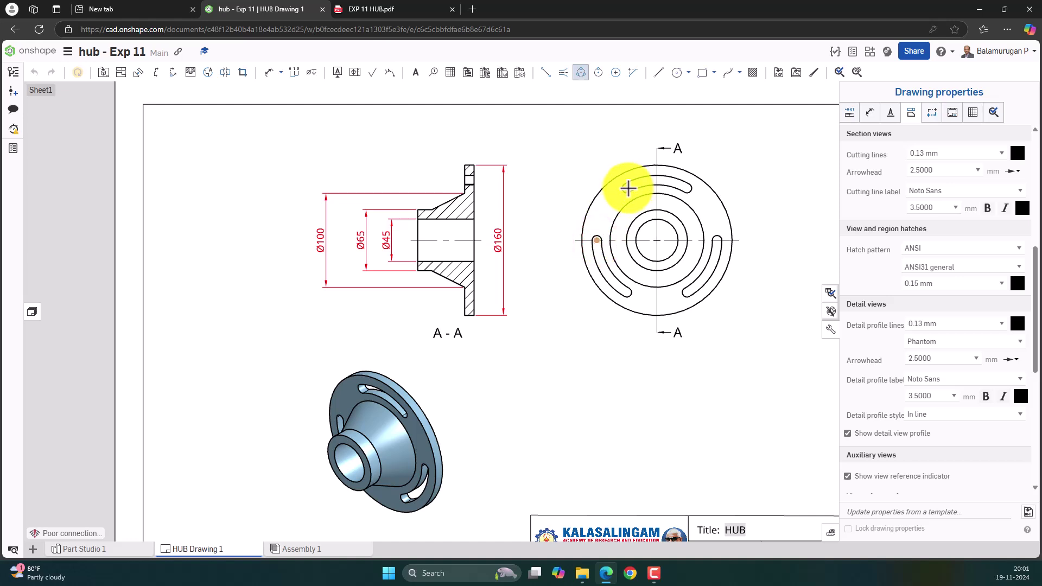
left_click(628, 188)
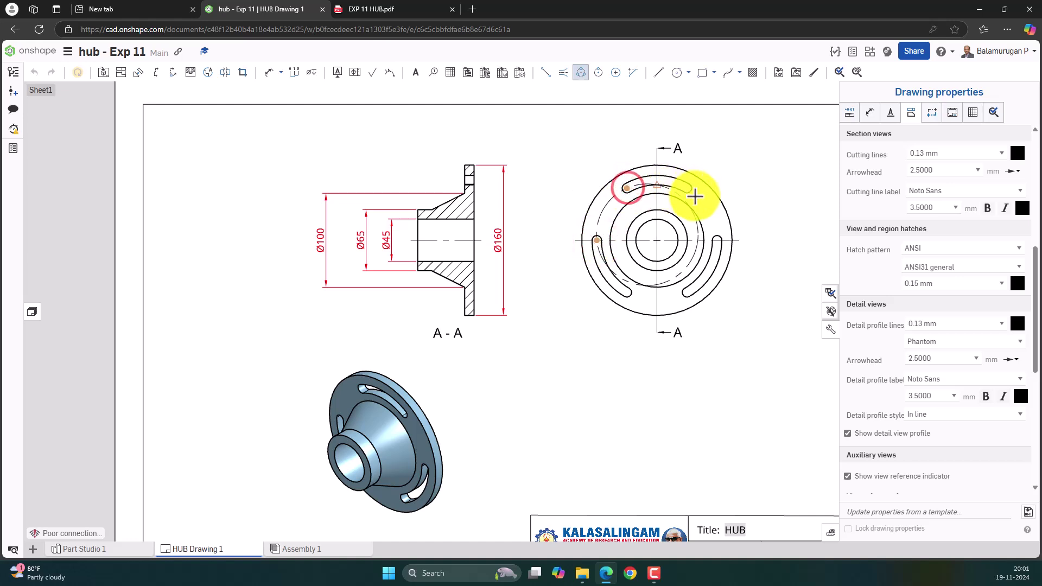
left_click(717, 241)
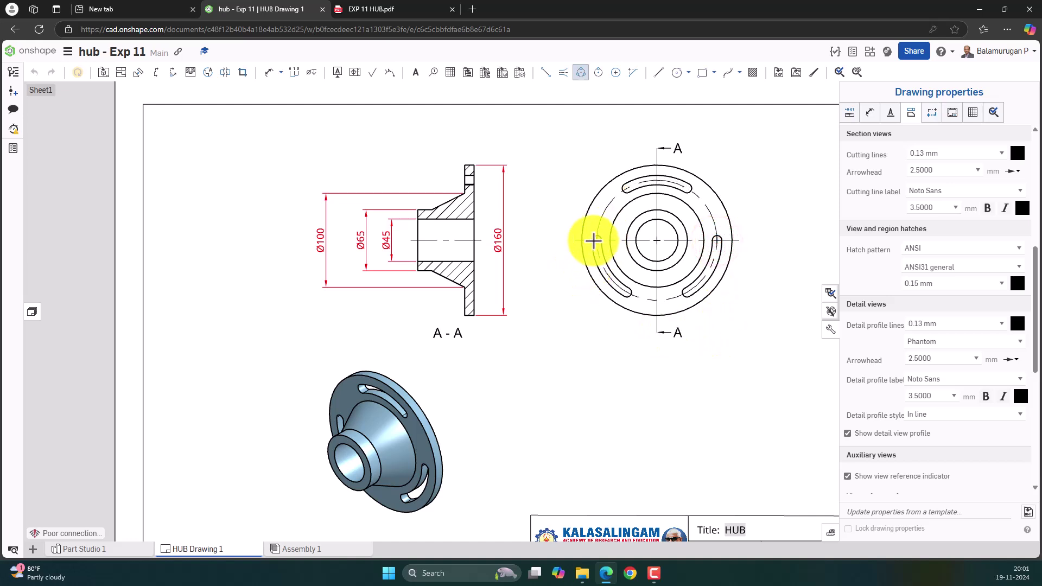
Finish the circular centerline through the slots in the front view and dimension its diameter, placing the value outside the flange.
left_click(600, 192)
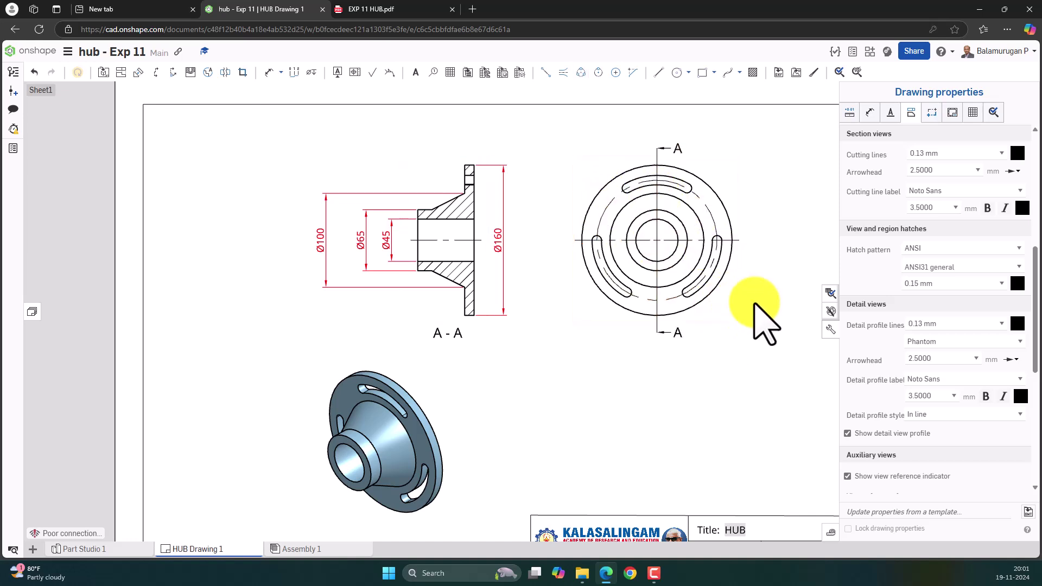
scroll(760, 320, "up", 1)
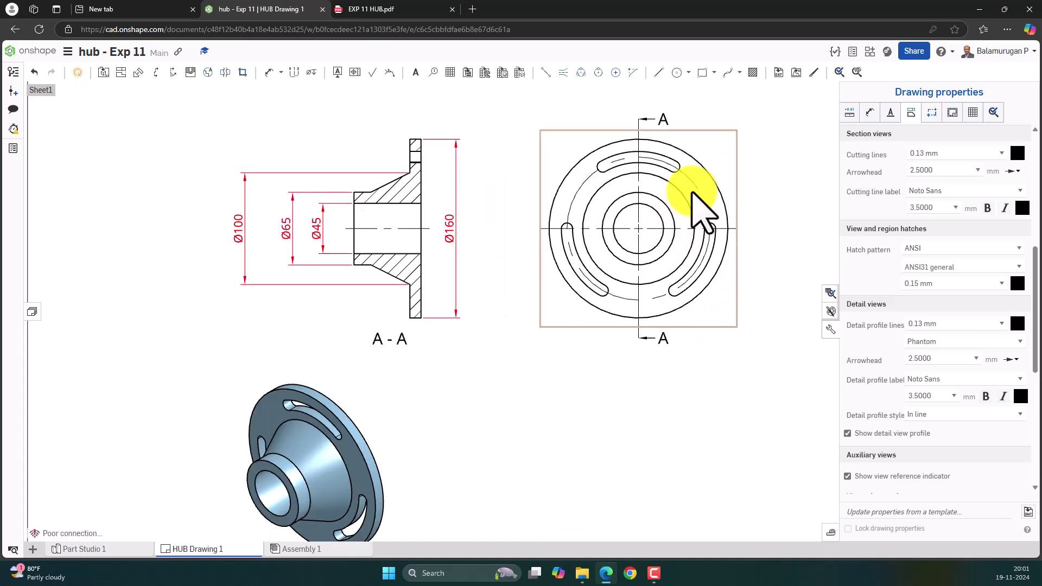
left_click(267, 72)
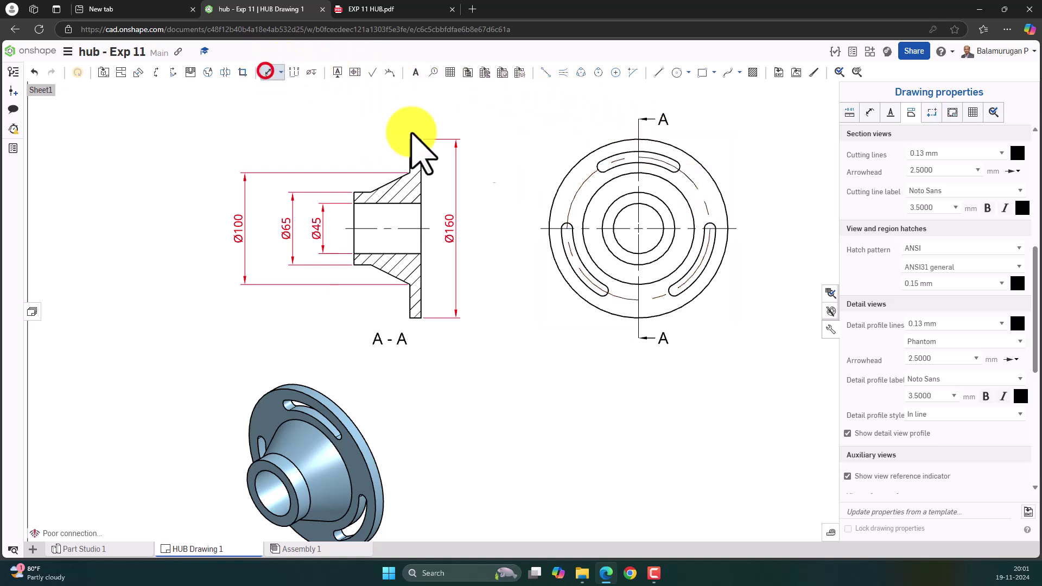
left_click(699, 188)
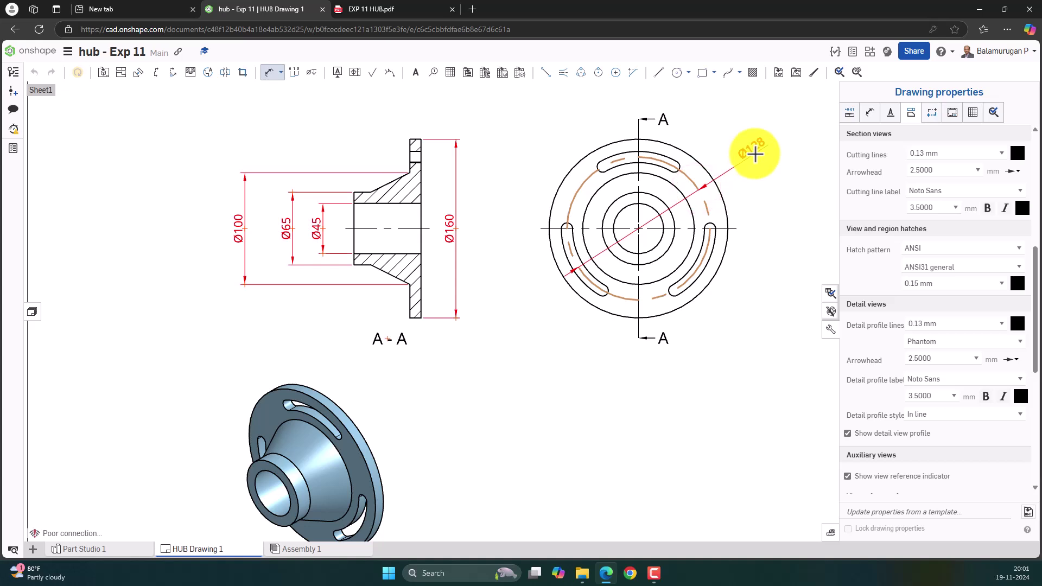
left_click(755, 154)
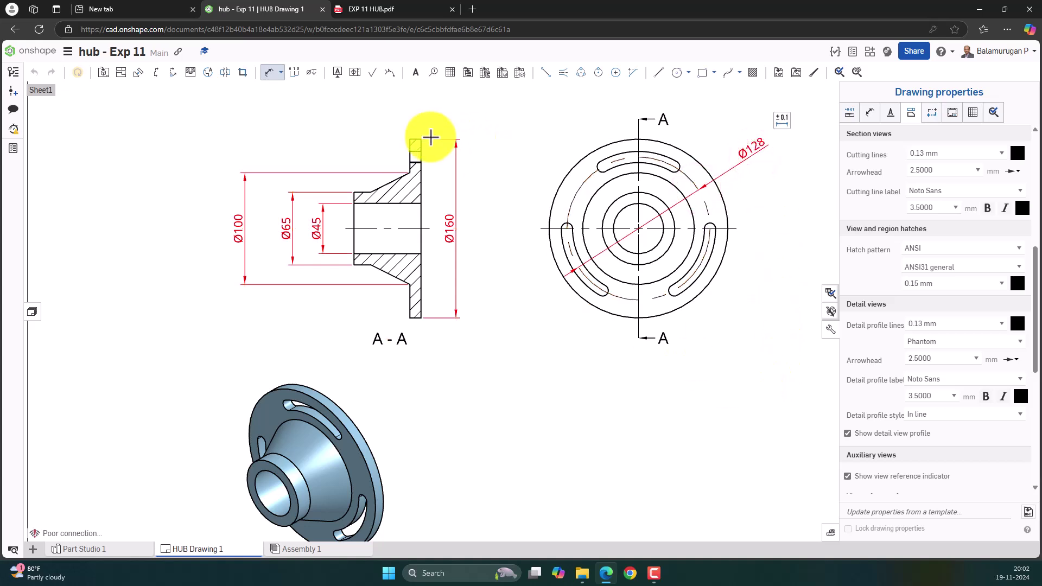
Dimension the flange thickness and the cone's axial length in line with each other above section view A-A.
scroll(415, 120, "up", 1)
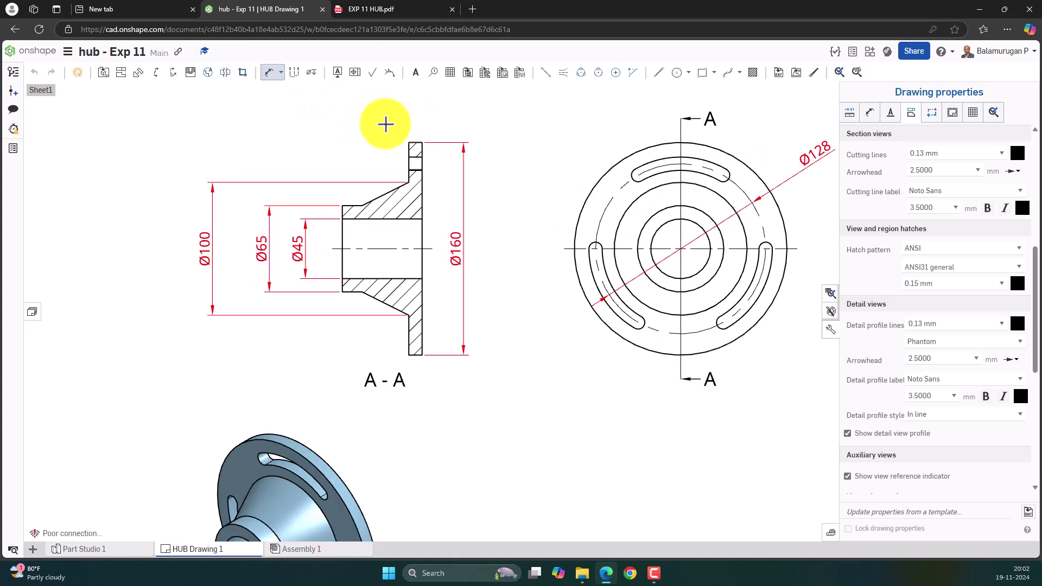
left_click(415, 142)
left_click(416, 117)
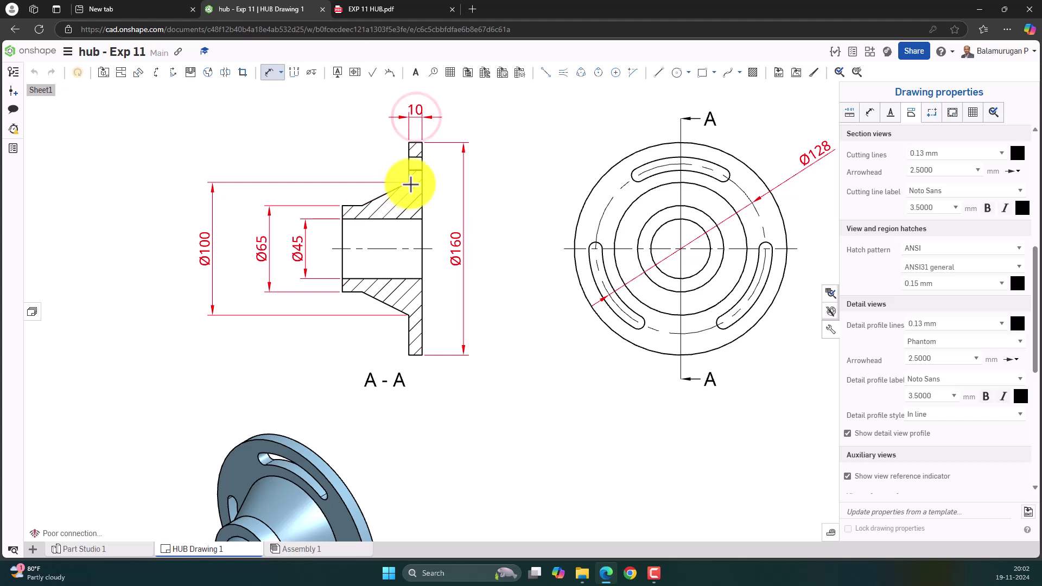
left_click(409, 183)
left_click(362, 205)
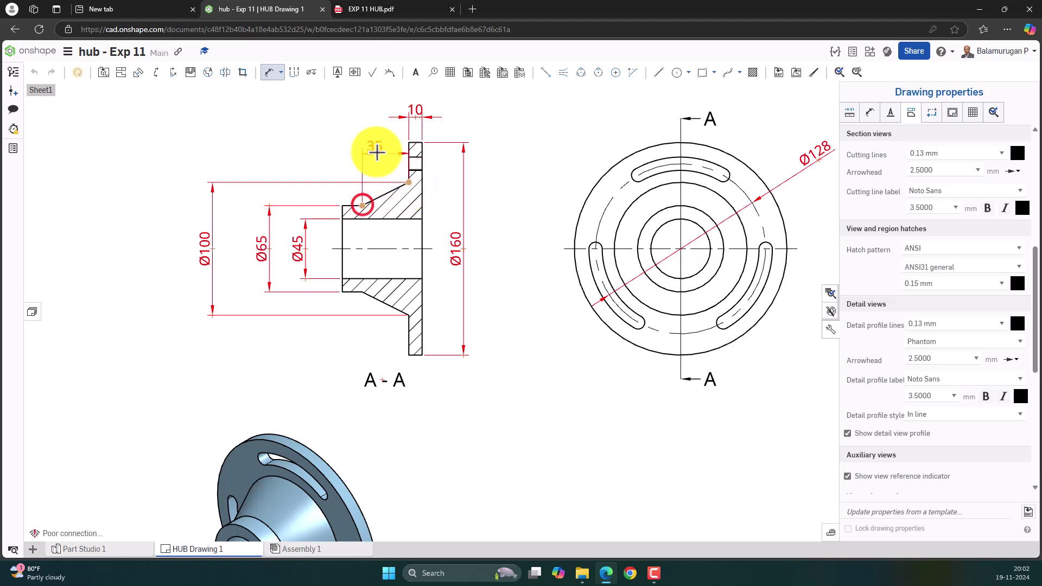
left_click(389, 117)
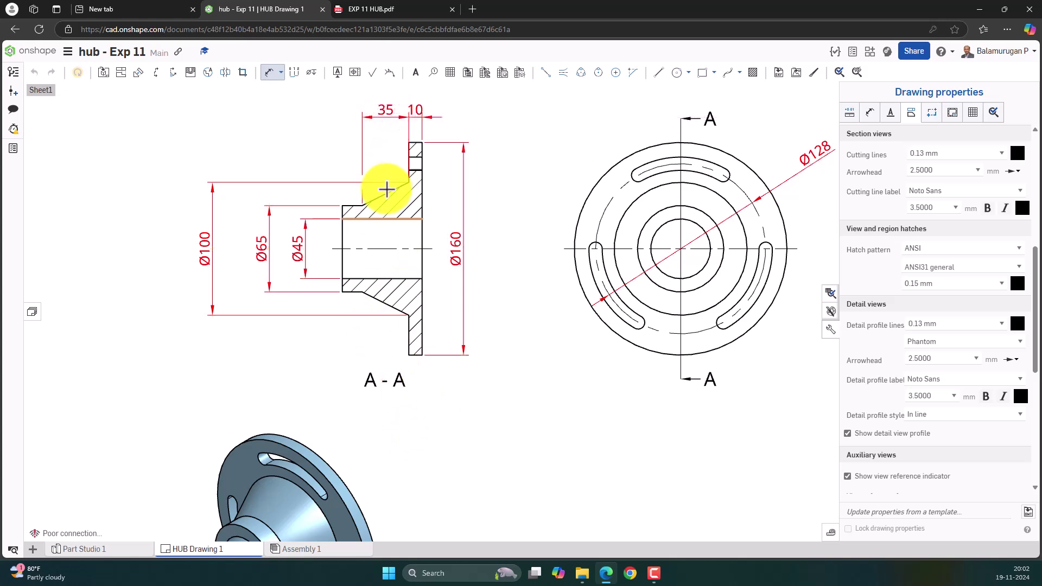
Dimension the hub's overall length from the flange's outer face to the hub end, placed below section A-A.
left_click(423, 355)
left_click(342, 292)
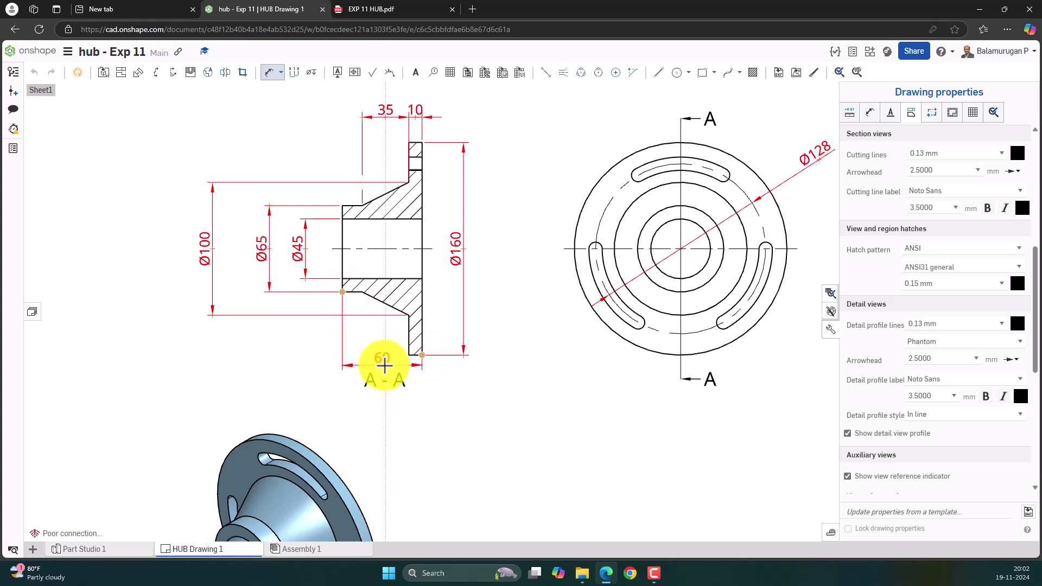
left_click(384, 367)
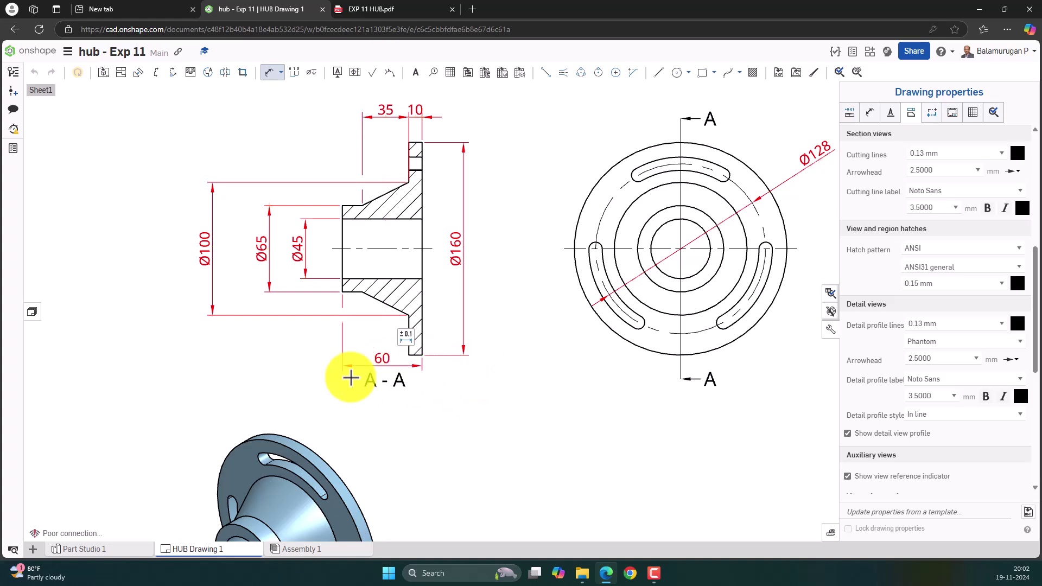
scroll(514, 309, "down", 3)
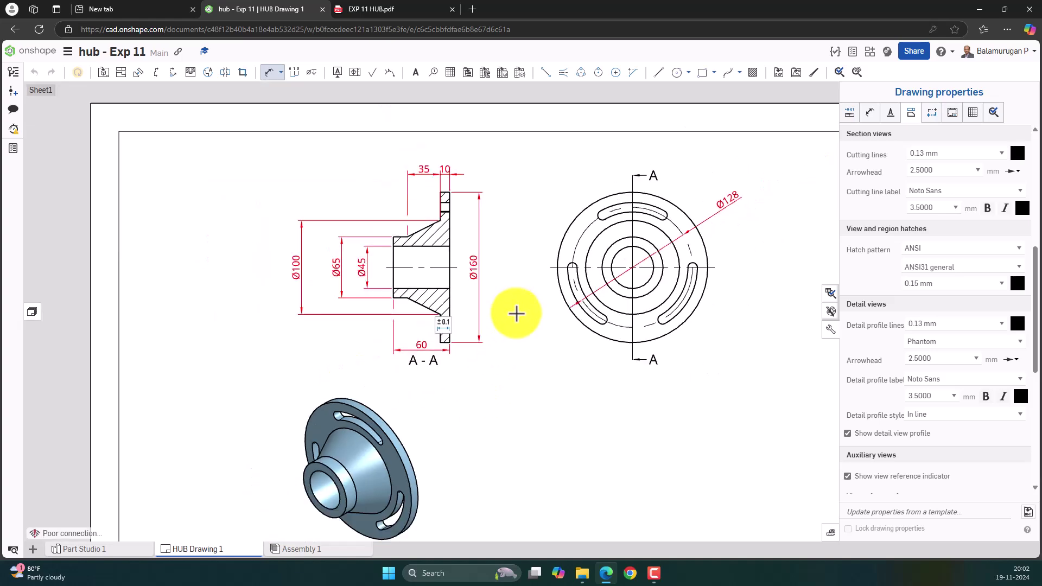
Add a radius dimension to the upper end arc of the lower-right curved slot in the front view, placed outside the flange.
scroll(694, 289, "up", 2)
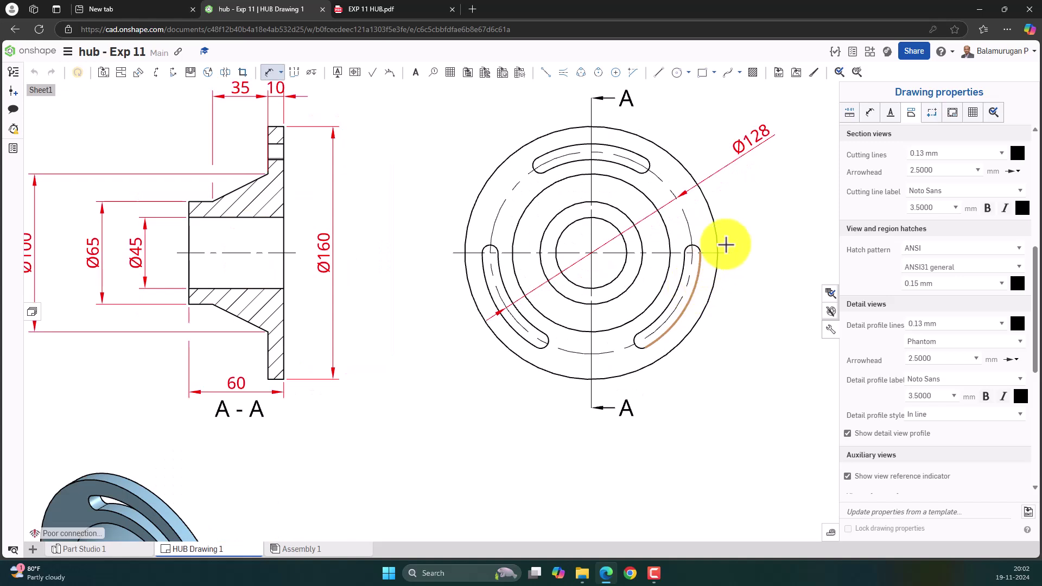
left_click(695, 248)
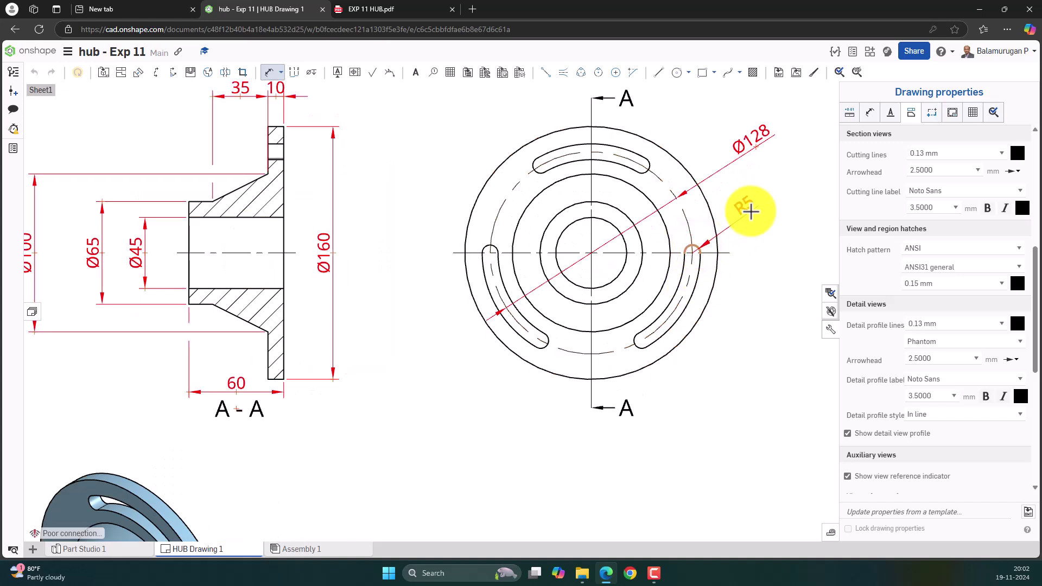
left_click(752, 212)
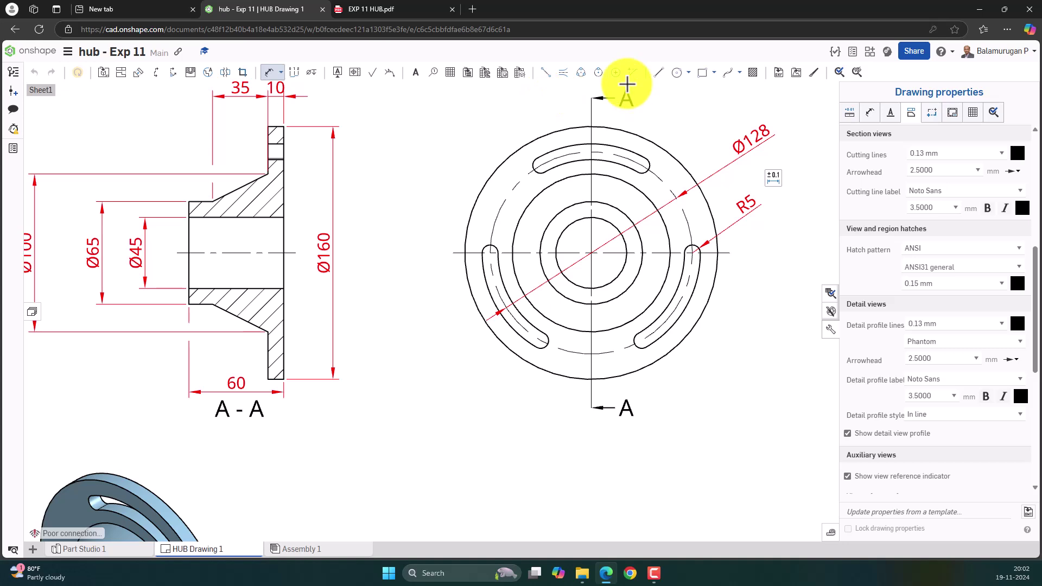
left_click(281, 72)
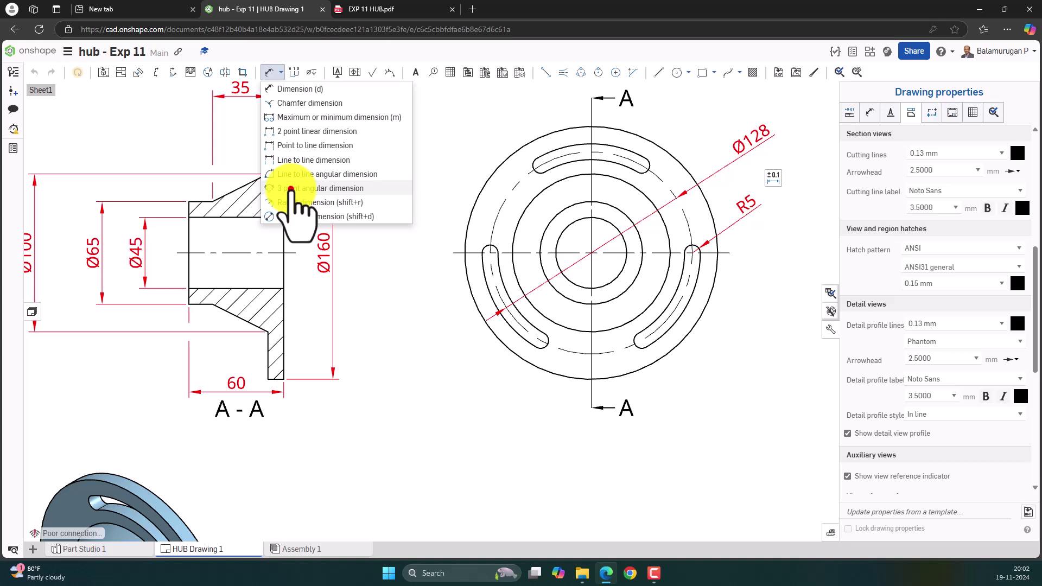
left_click(291, 188)
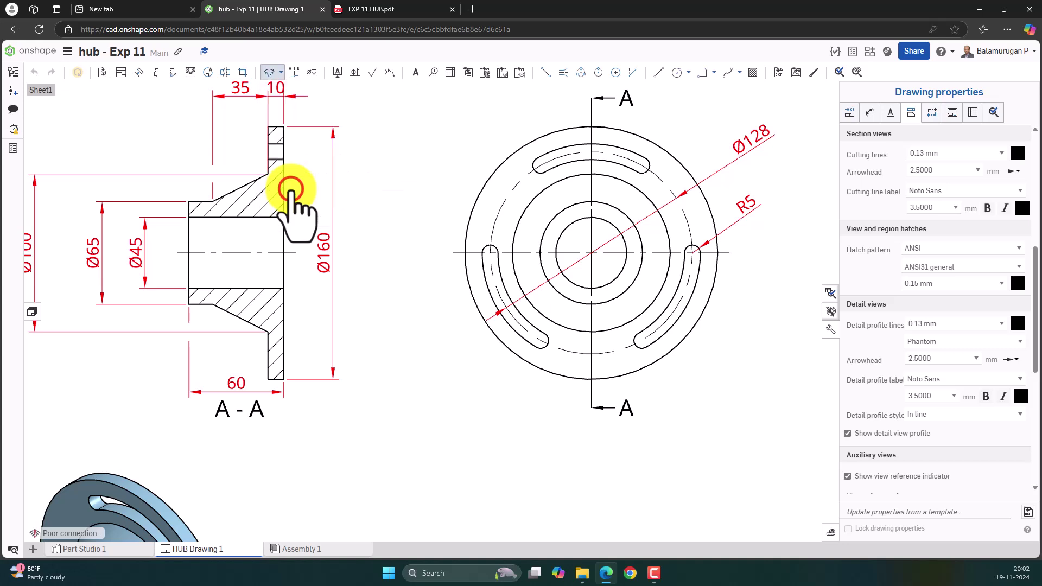
left_click(692, 253)
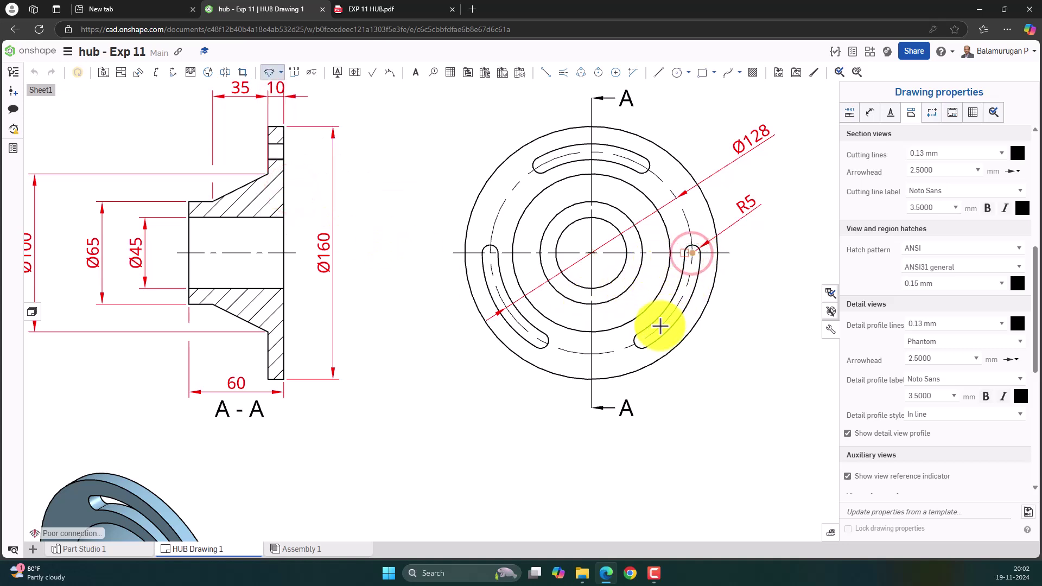
left_click(592, 253)
left_click(642, 341)
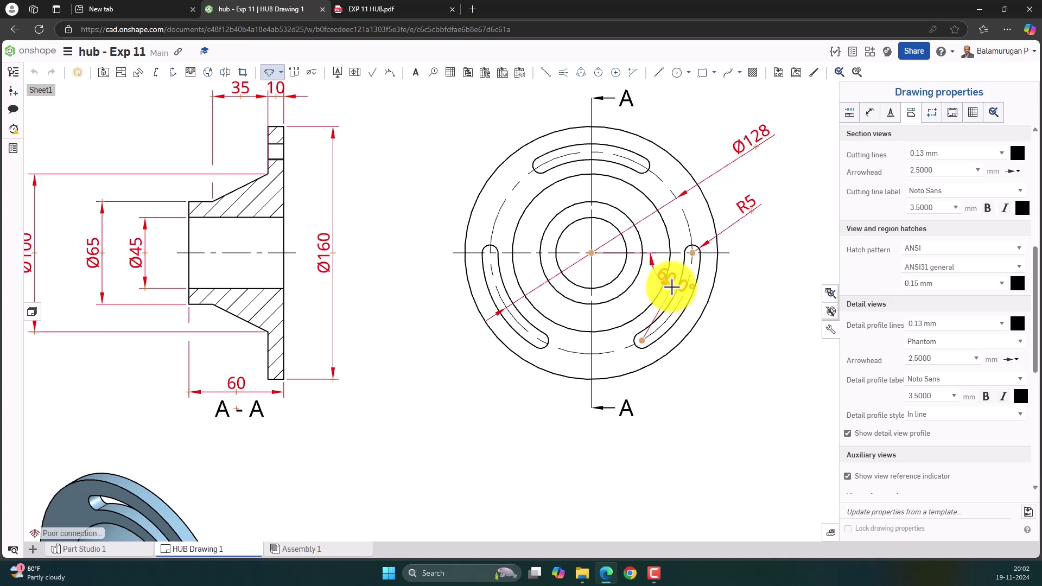
key("Escape")
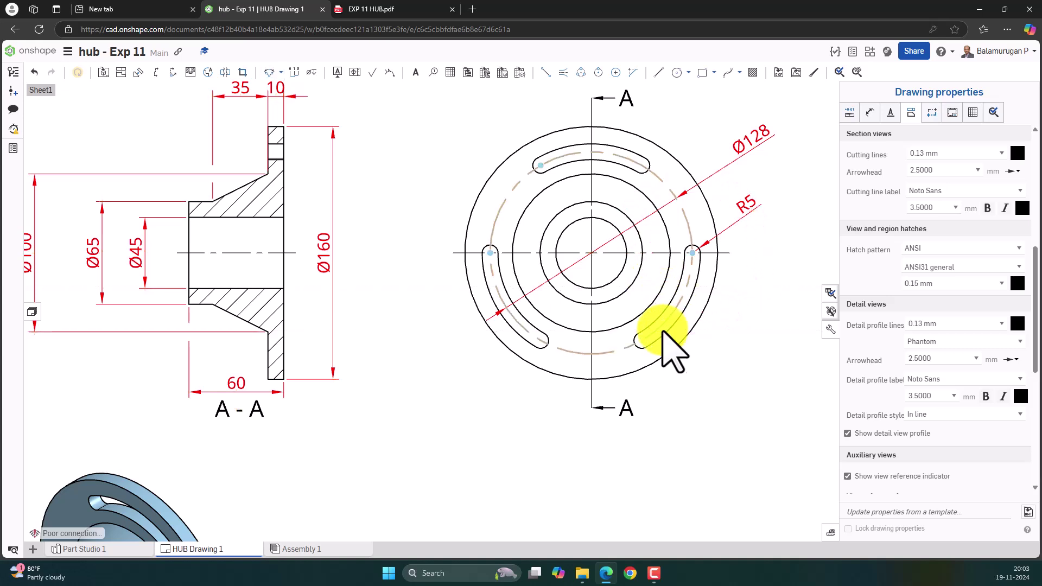
Add a three-point angular dimension about the hub centre between the end-arc centres of the lower-right slot, placed outside the flange.
left_click(269, 72)
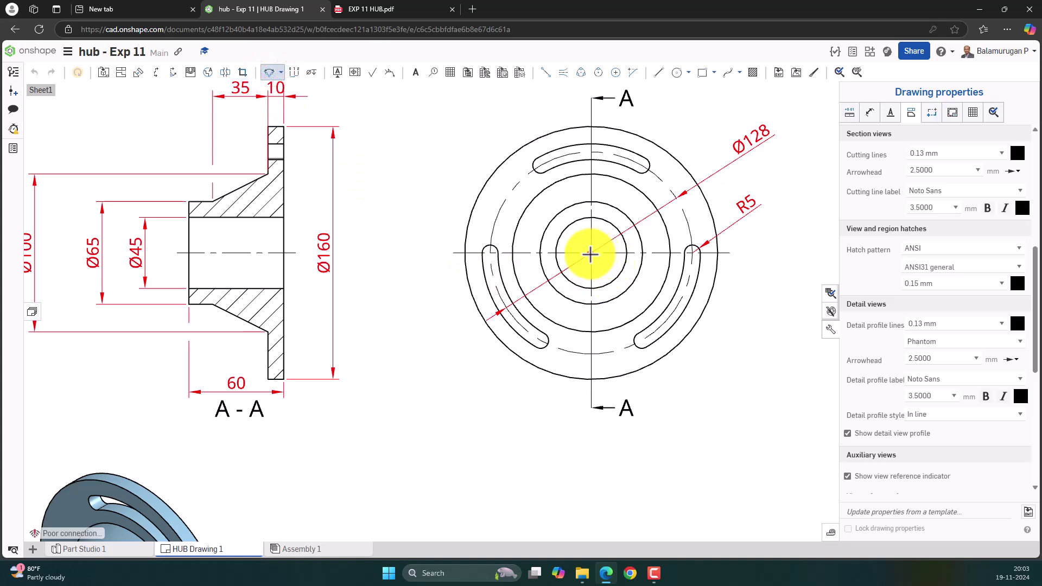
left_click(591, 253)
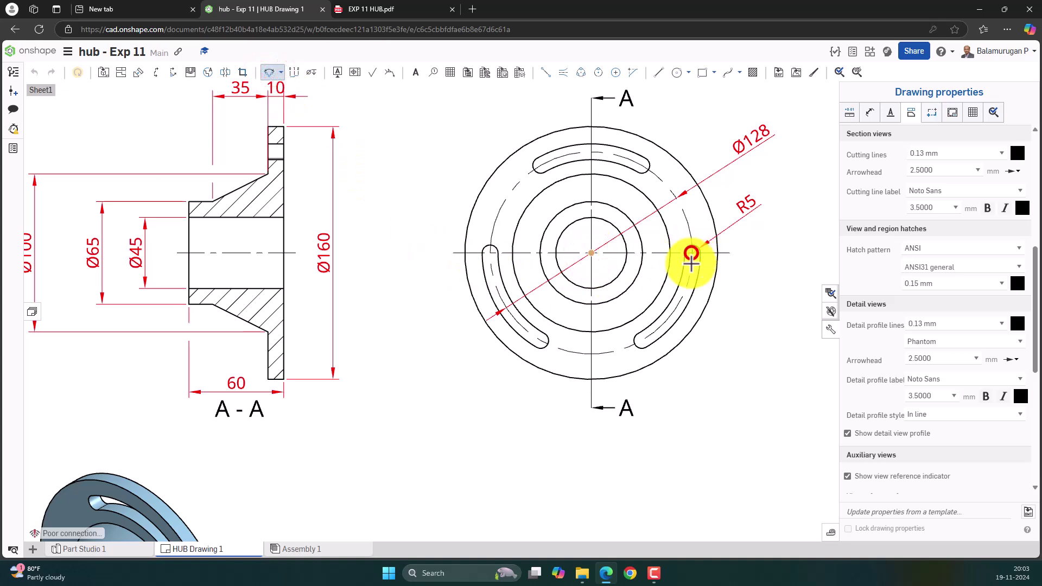
left_click(691, 253)
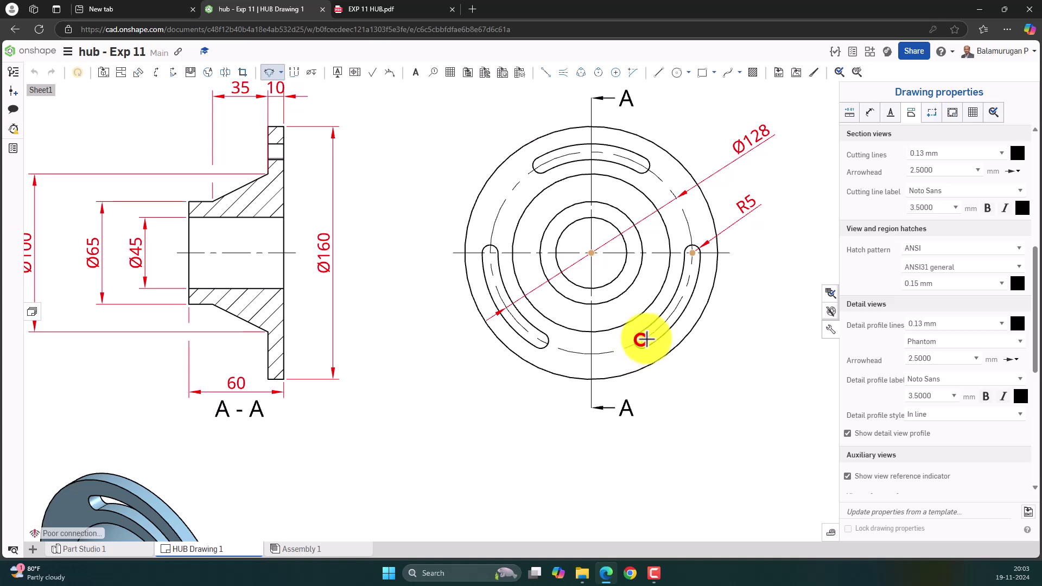
left_click(642, 340)
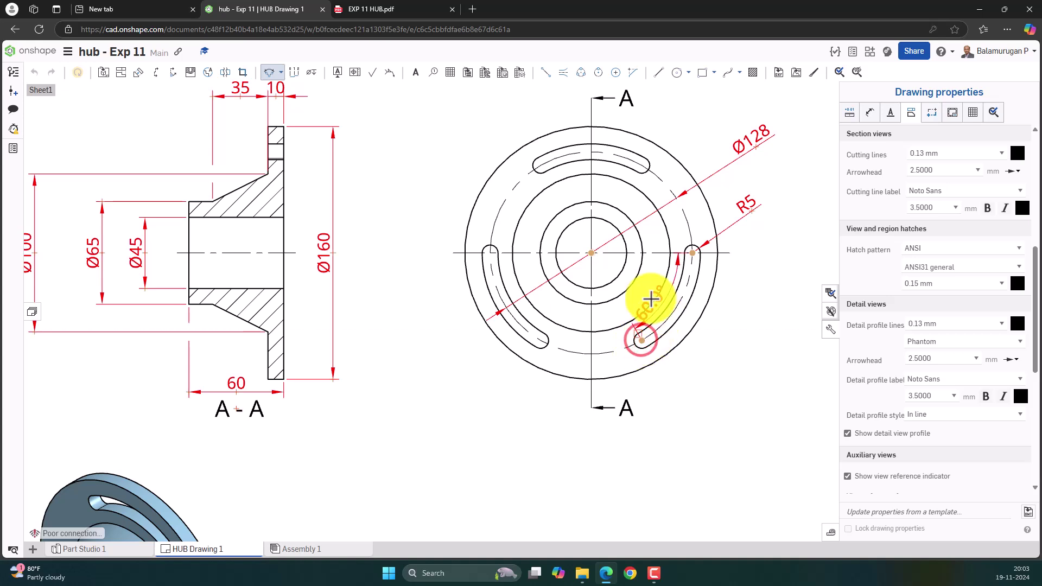
left_click(735, 362)
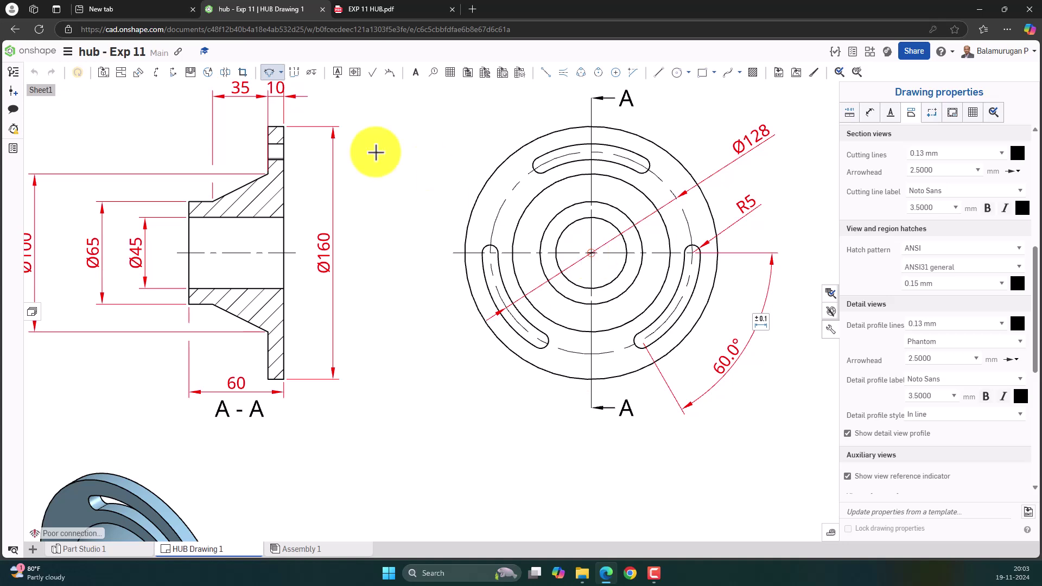
left_click(281, 72)
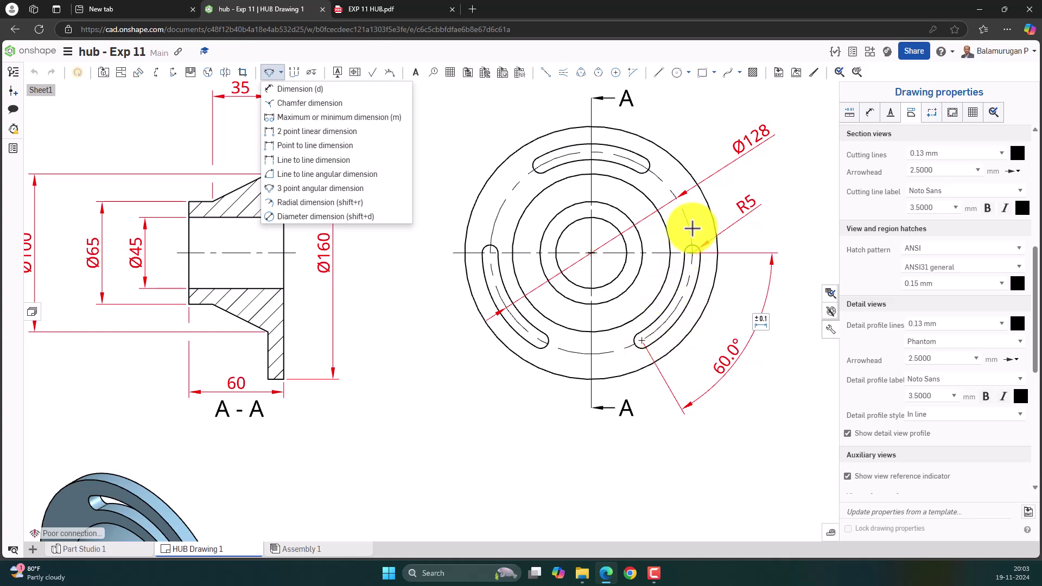
key("Escape")
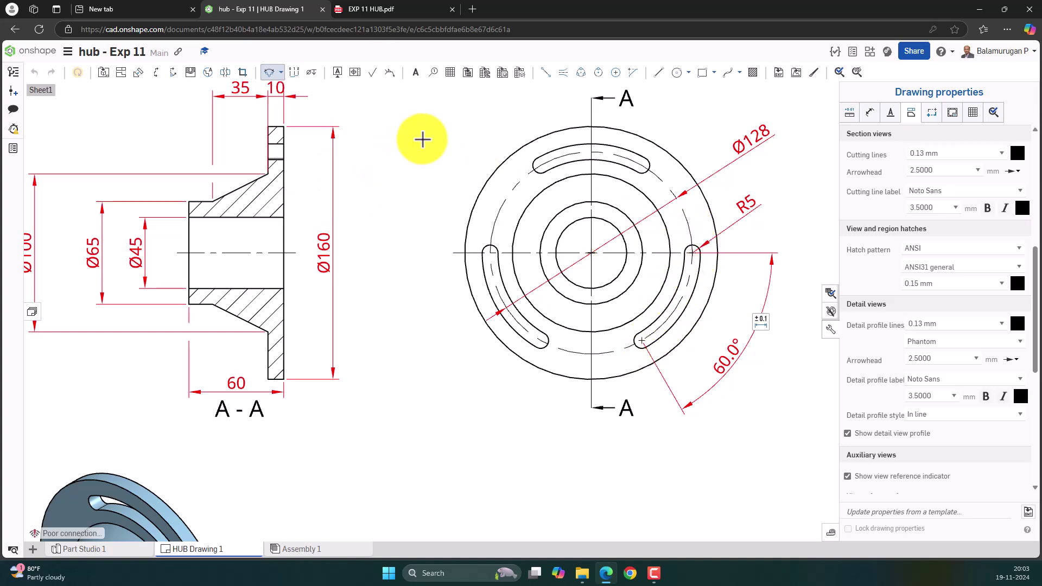
Review the dimensions placed on section view A-A and the front view, along with the layout of the whole sheet.
scroll(675, 277, "down", 2)
scroll(676, 277, "down", 1)
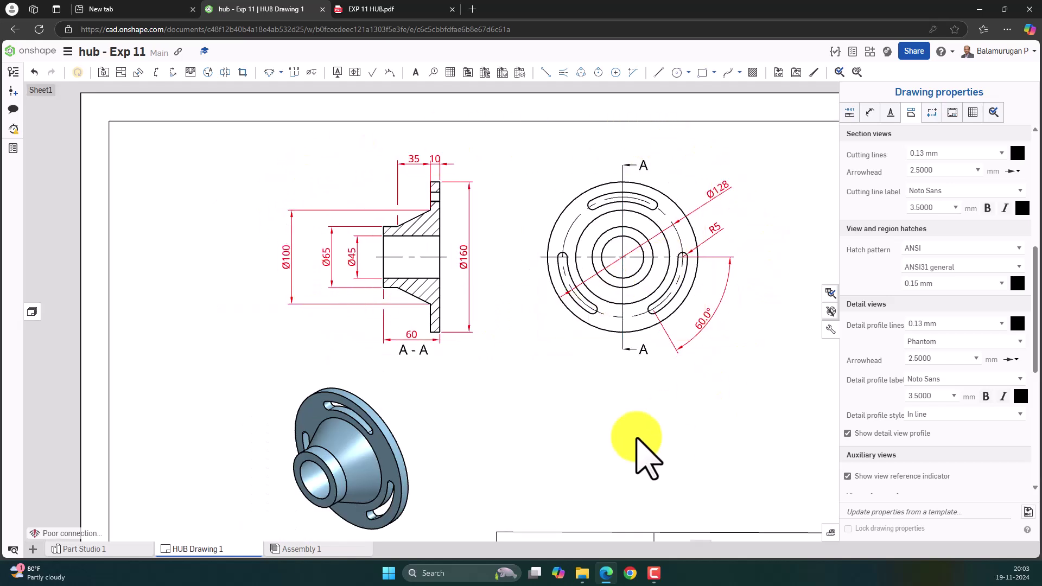
left_click(724, 297)
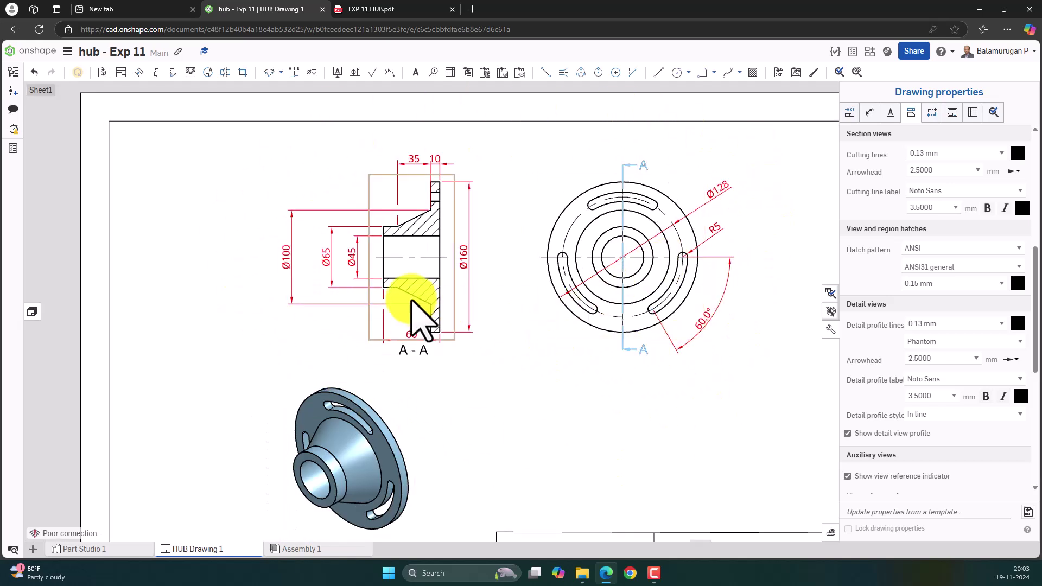
left_click(386, 278)
left_click(385, 247)
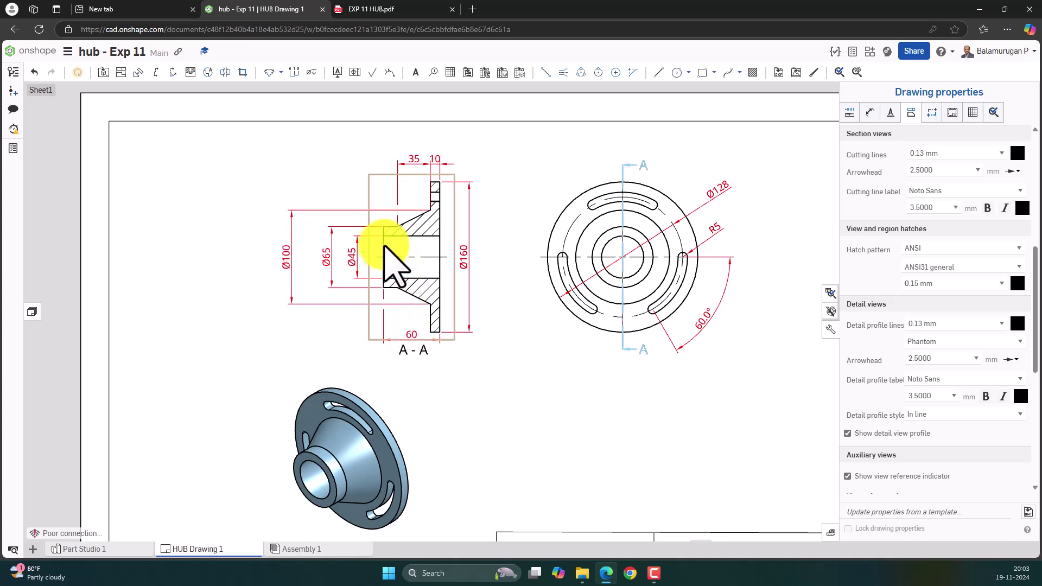
left_click(387, 298)
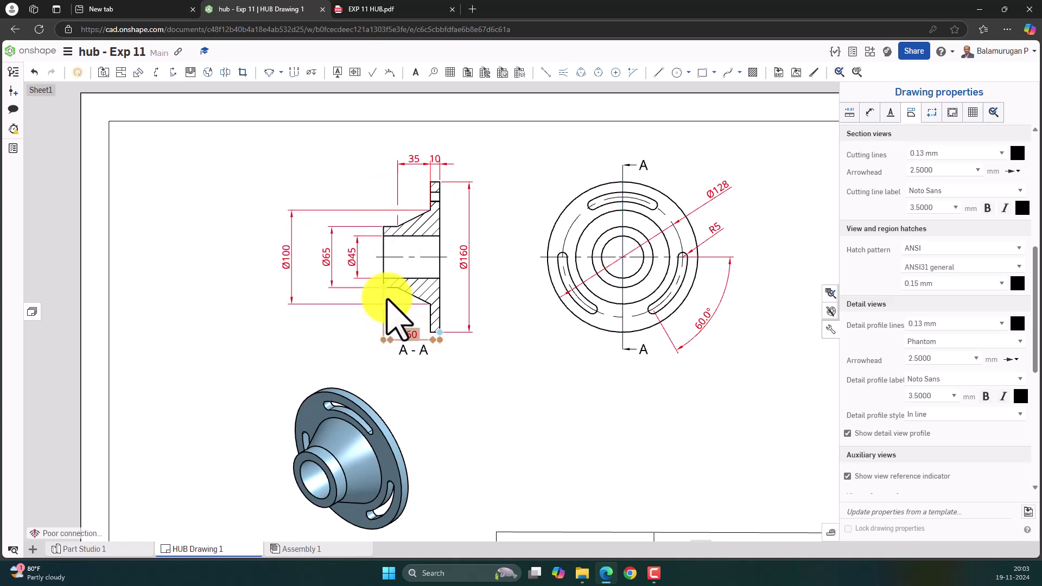
left_click(431, 209)
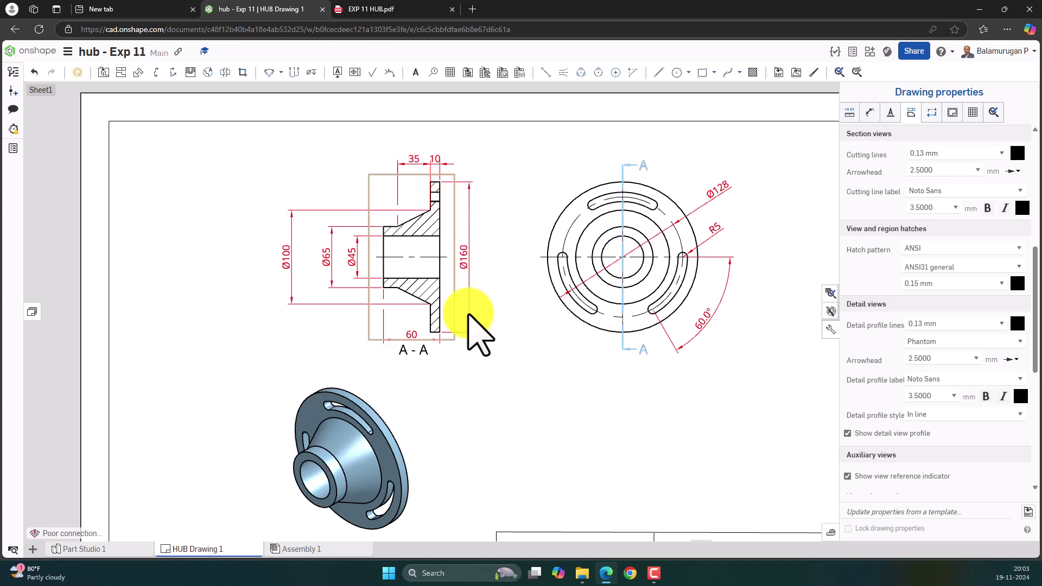
left_click(361, 223)
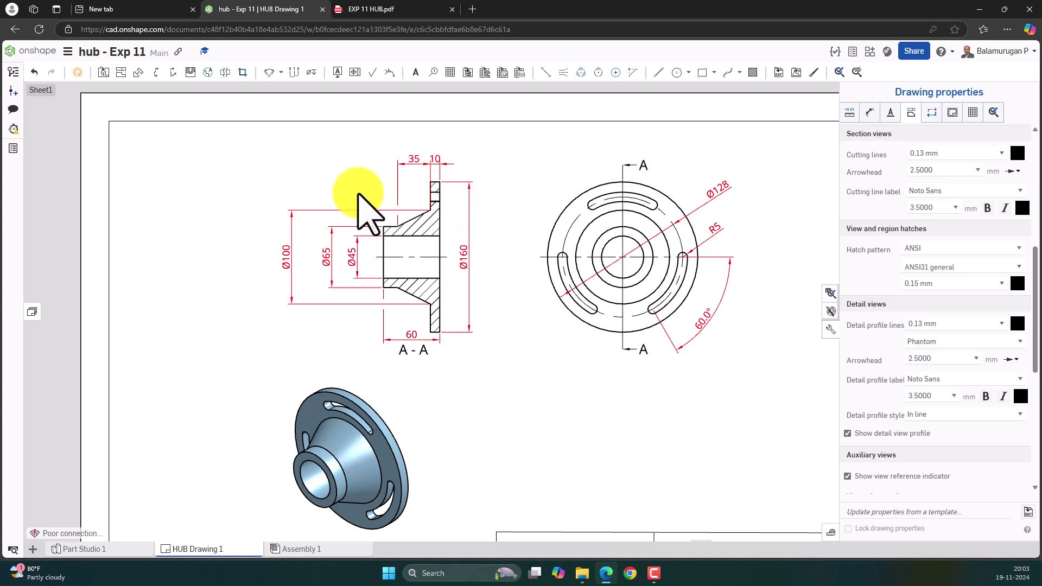
left_click(433, 142)
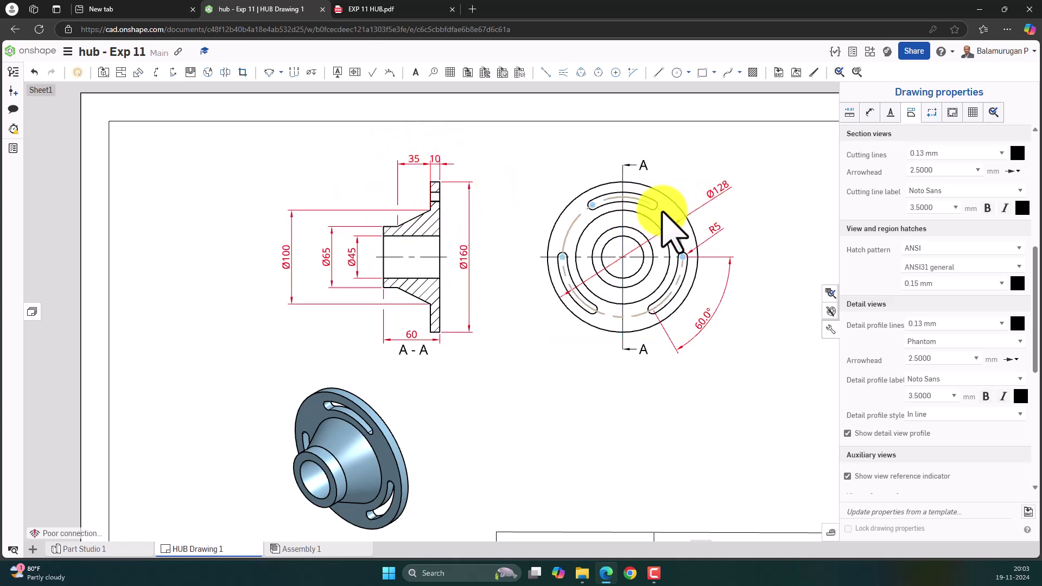
left_click(685, 255)
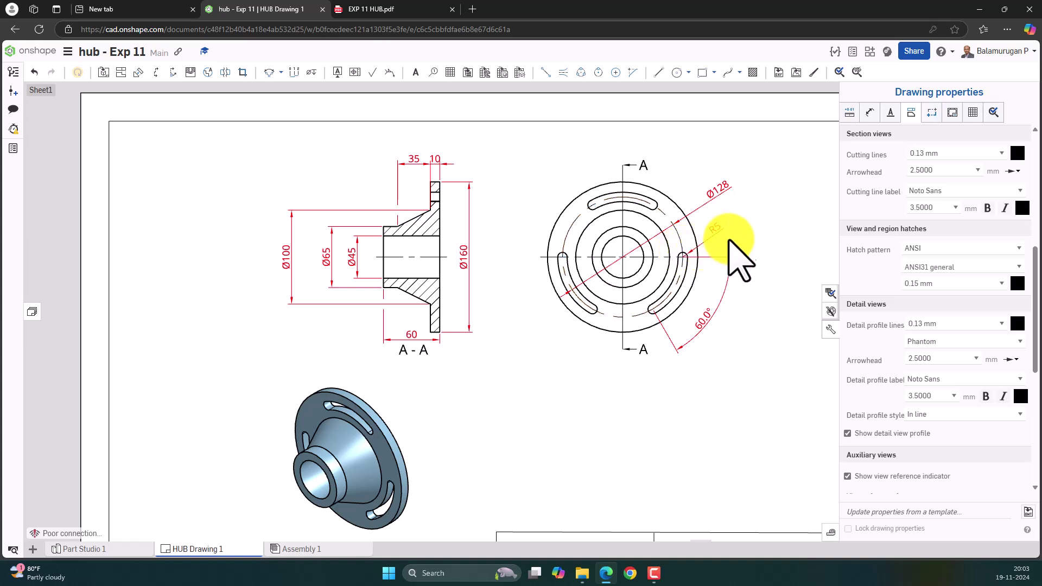
left_click(688, 259)
left_click(726, 227)
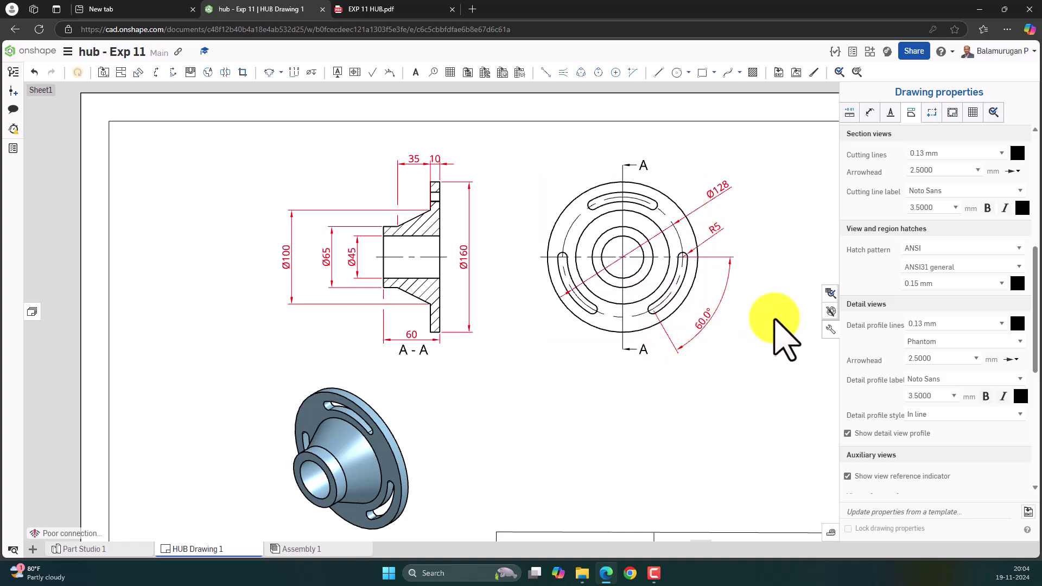
scroll(646, 350, "down", 4)
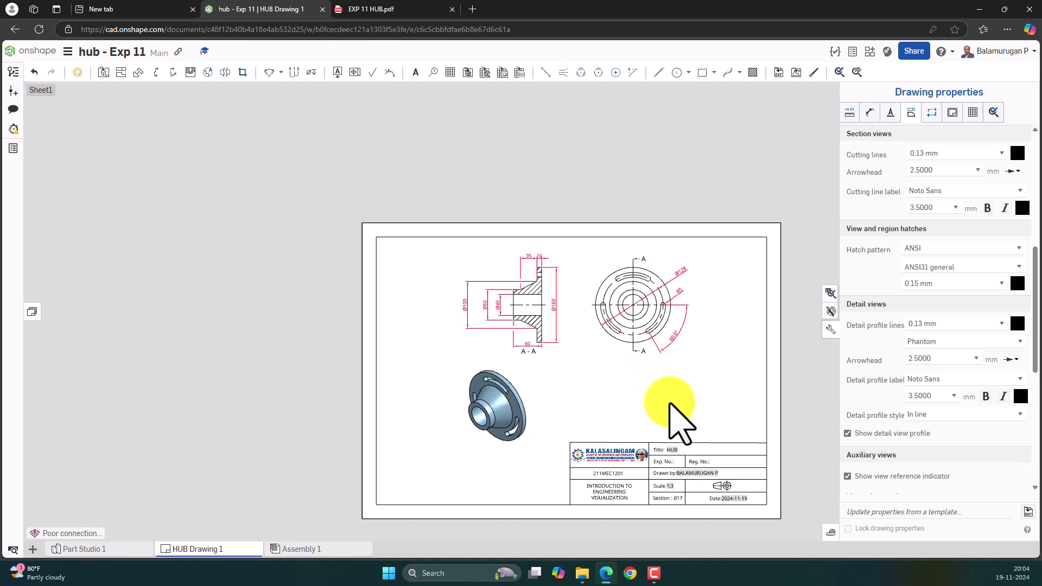
scroll(671, 396, "up", 2)
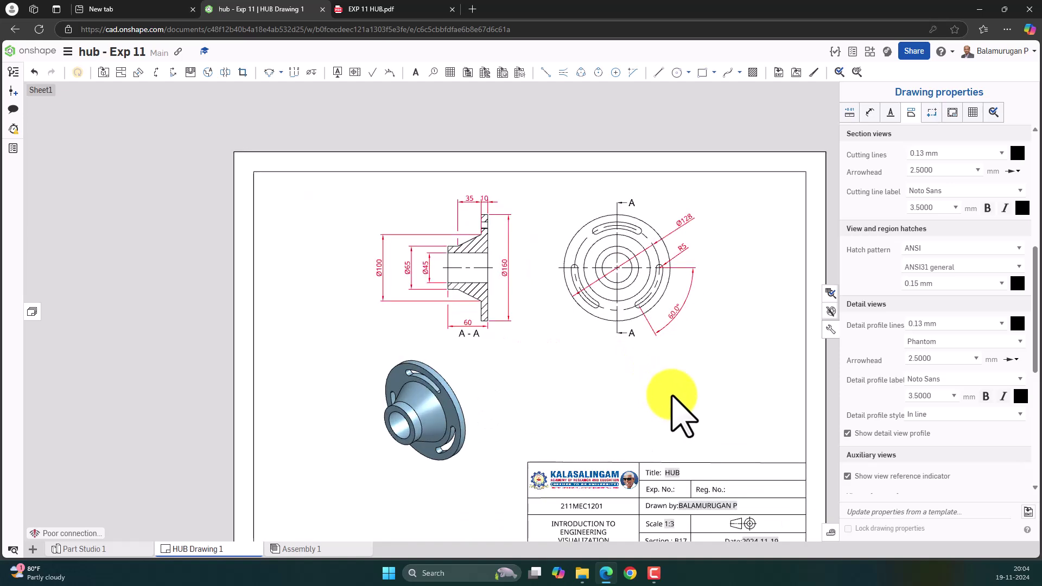